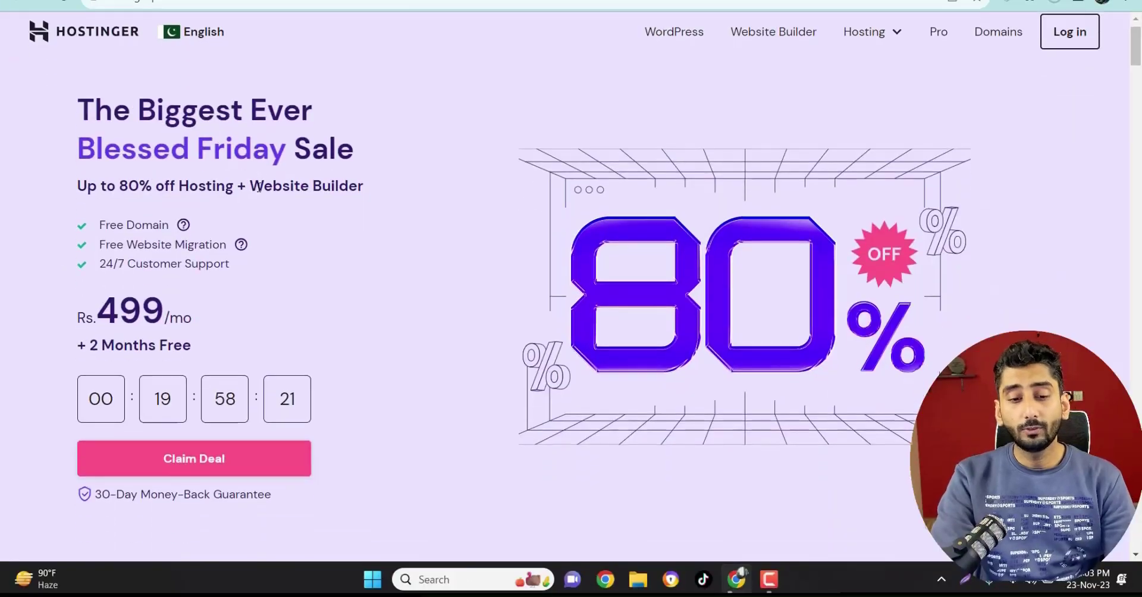
- Examine the web hosting plans, focusing on the Premium plan's websites, storage, backups, free email and free domain features
scroll(260, 191, down, 6)
scroll(260, 192, down, 2)
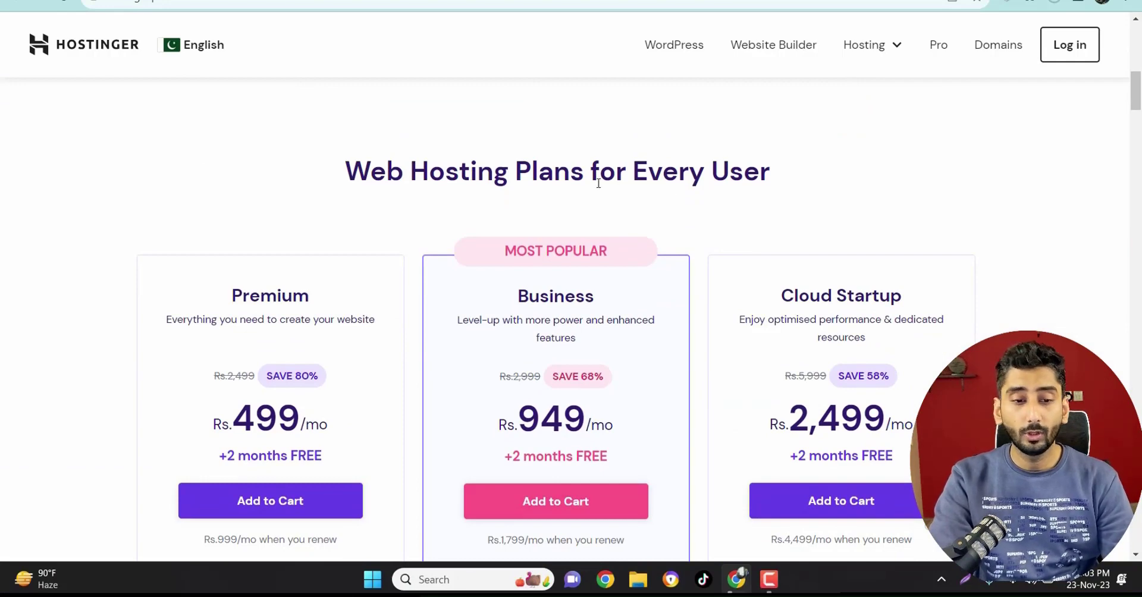
scroll(600, 181, down, 3)
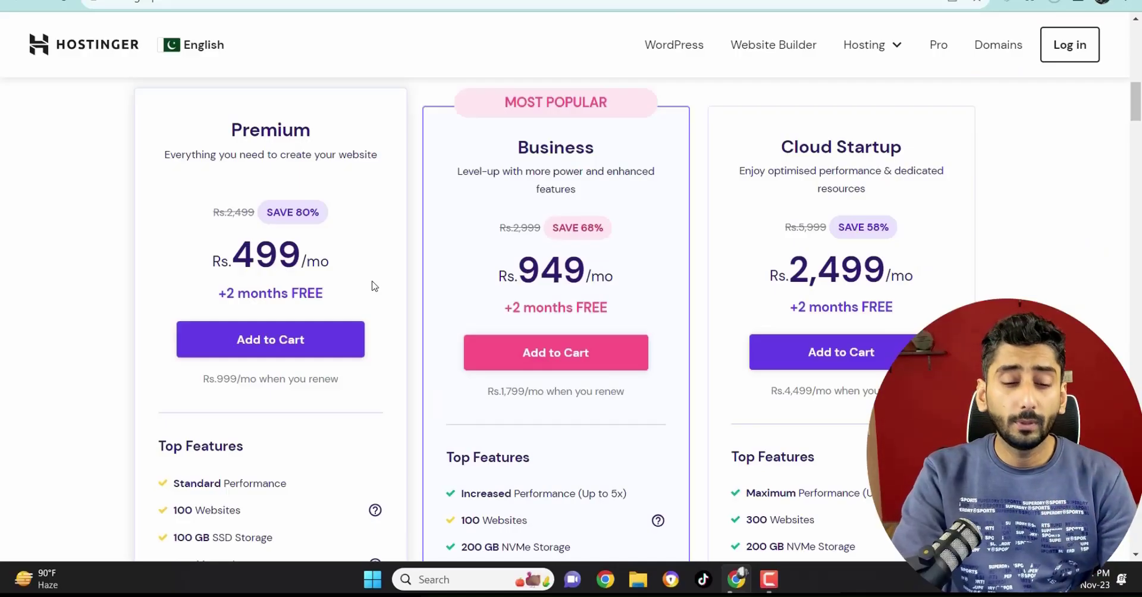
scroll(375, 285, down, 3)
scroll(363, 291, up, 2)
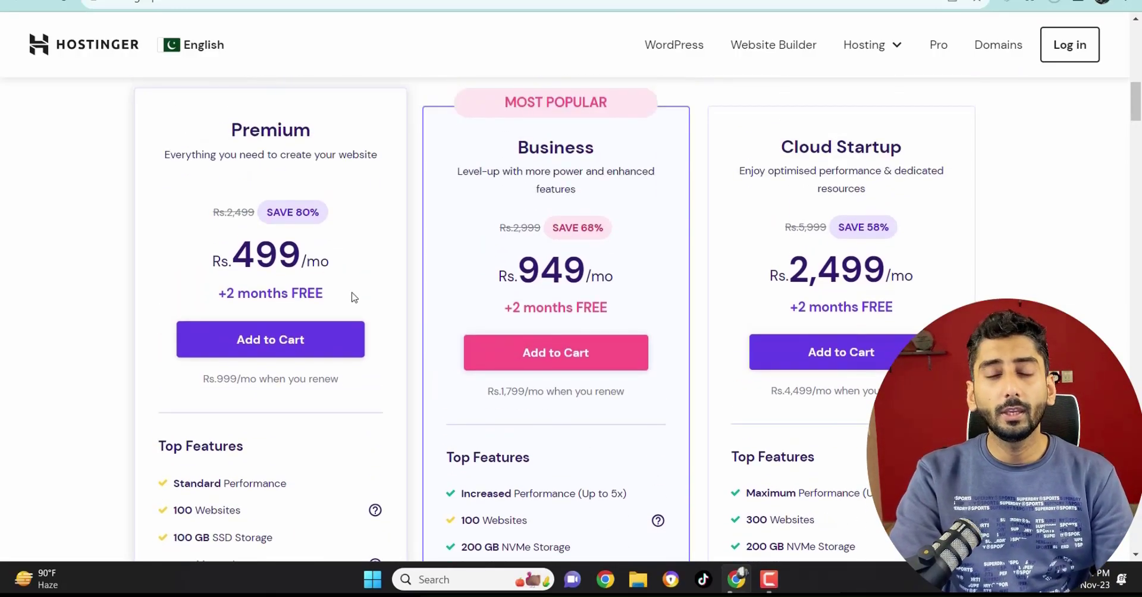
scroll(352, 296, down, 3)
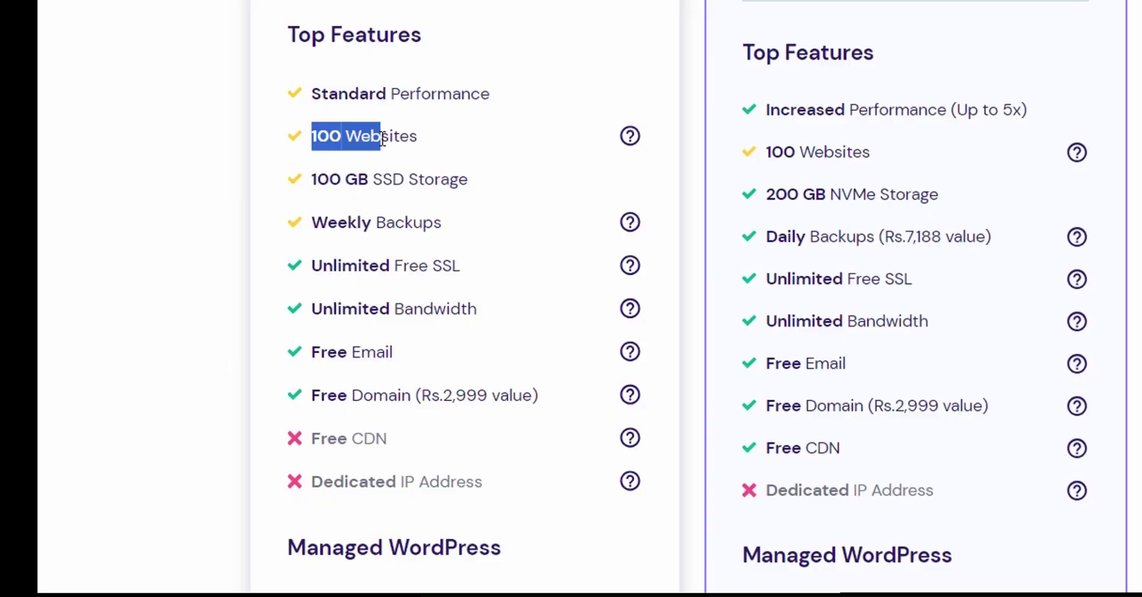
click(195, 363)
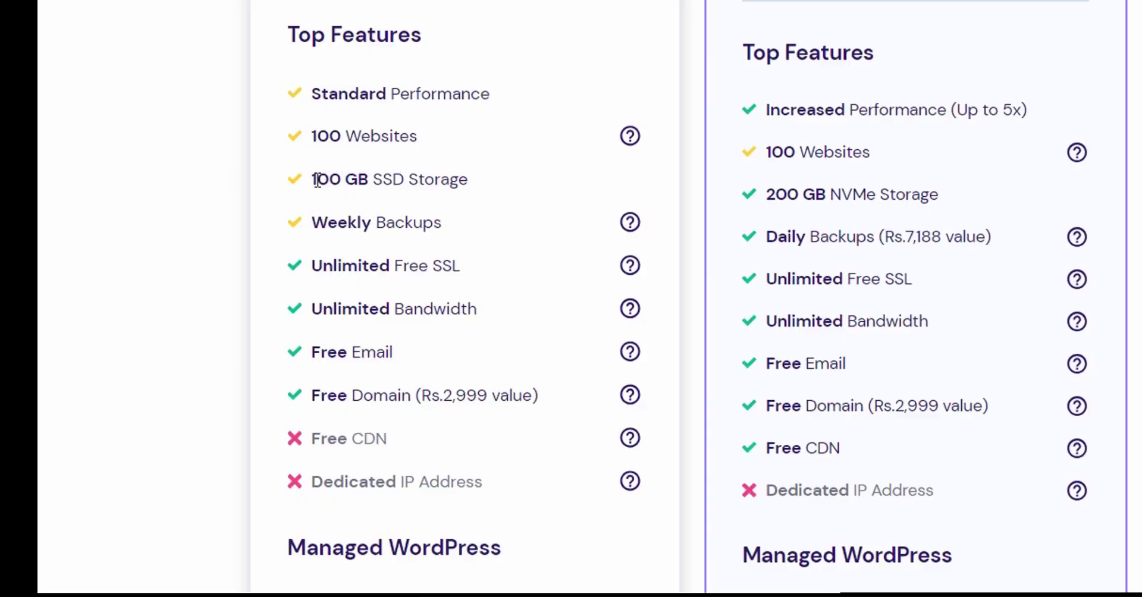
drag(313, 179, 369, 179)
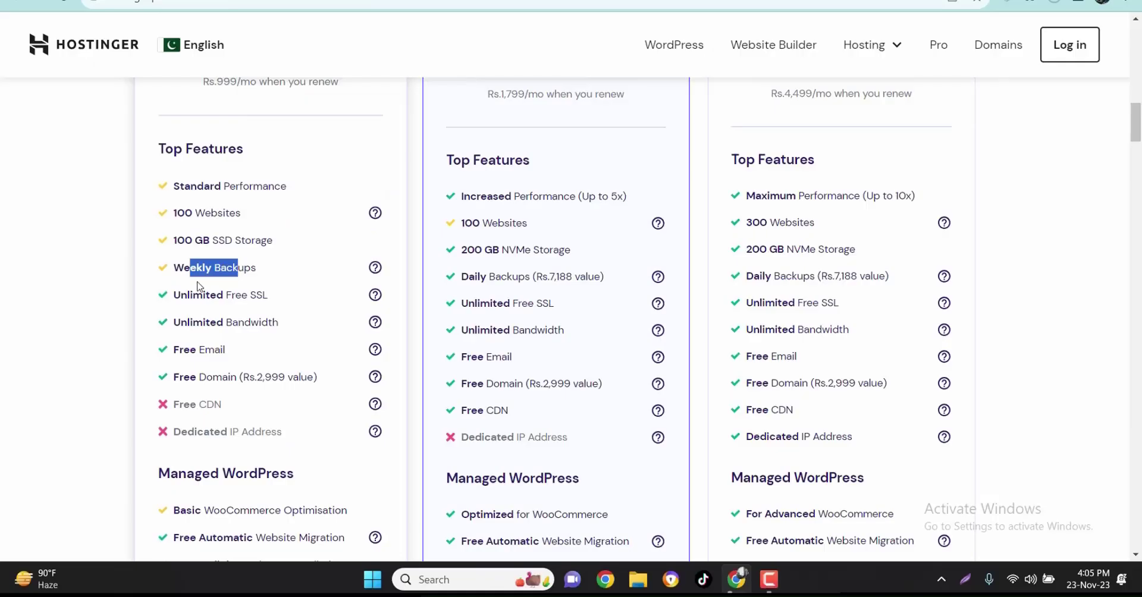
click(175, 272)
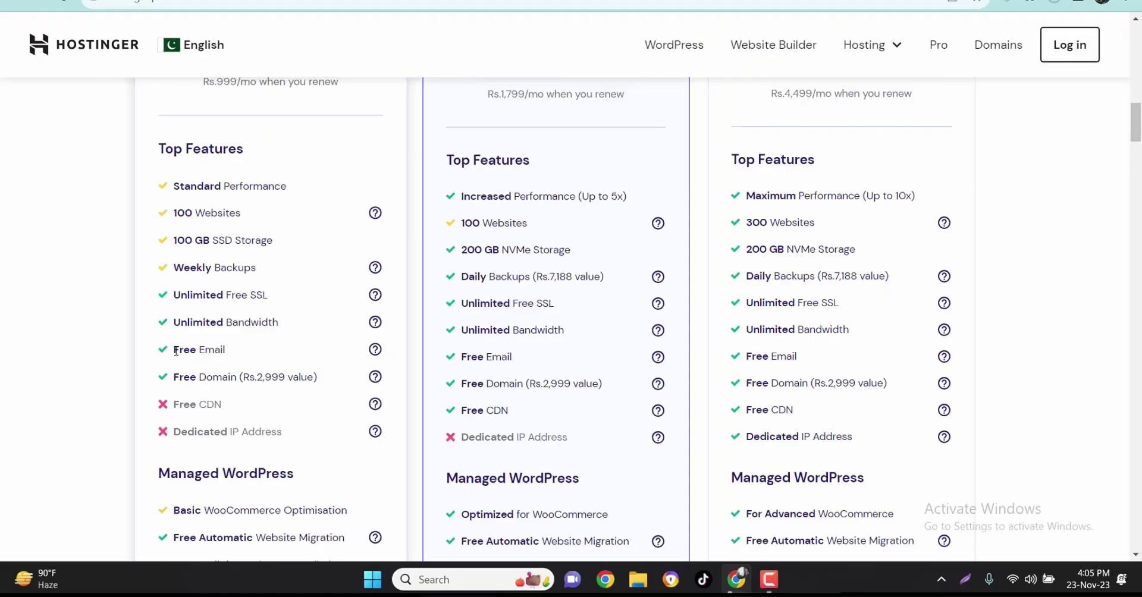
drag(174, 350, 236, 357)
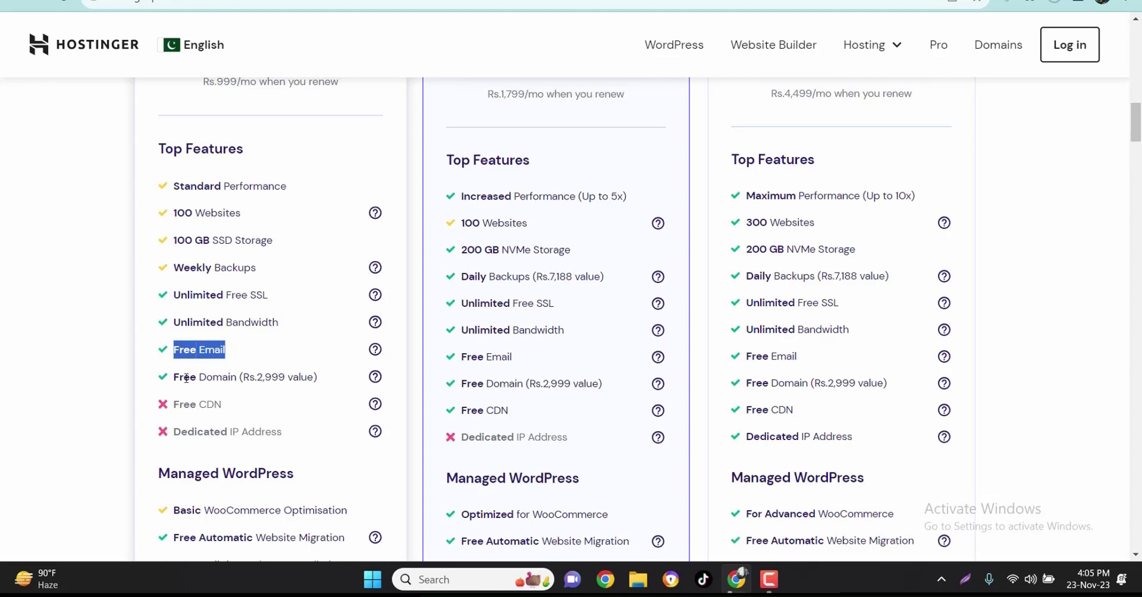
drag(176, 379, 280, 377)
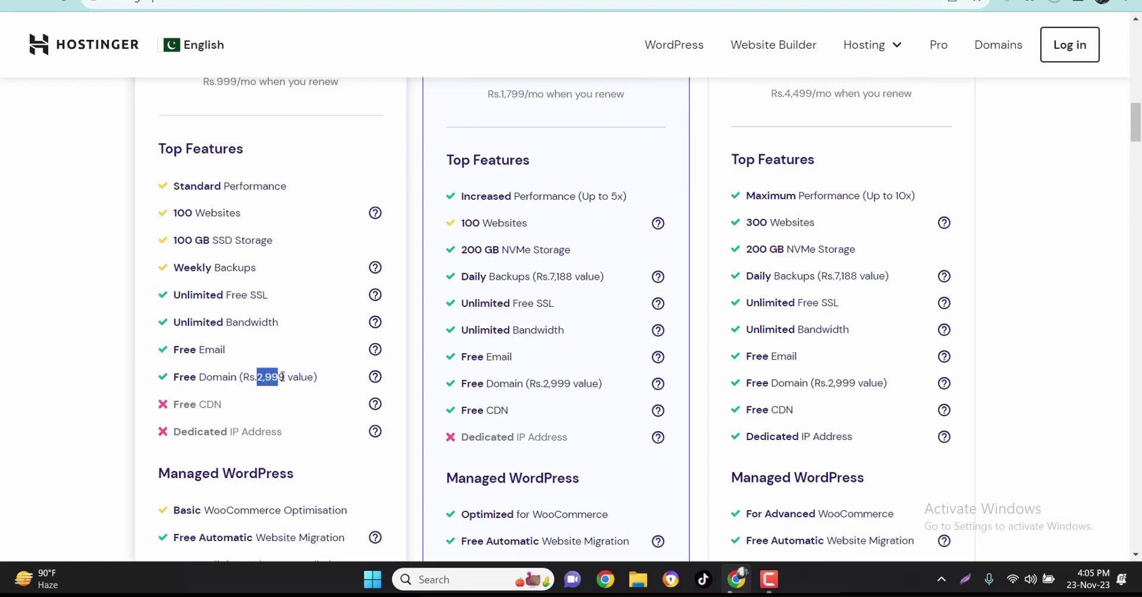
- Add the Premium hosting plan to the cart and choose the 12-month billing period
scroll(282, 377, up, 5)
click(263, 342)
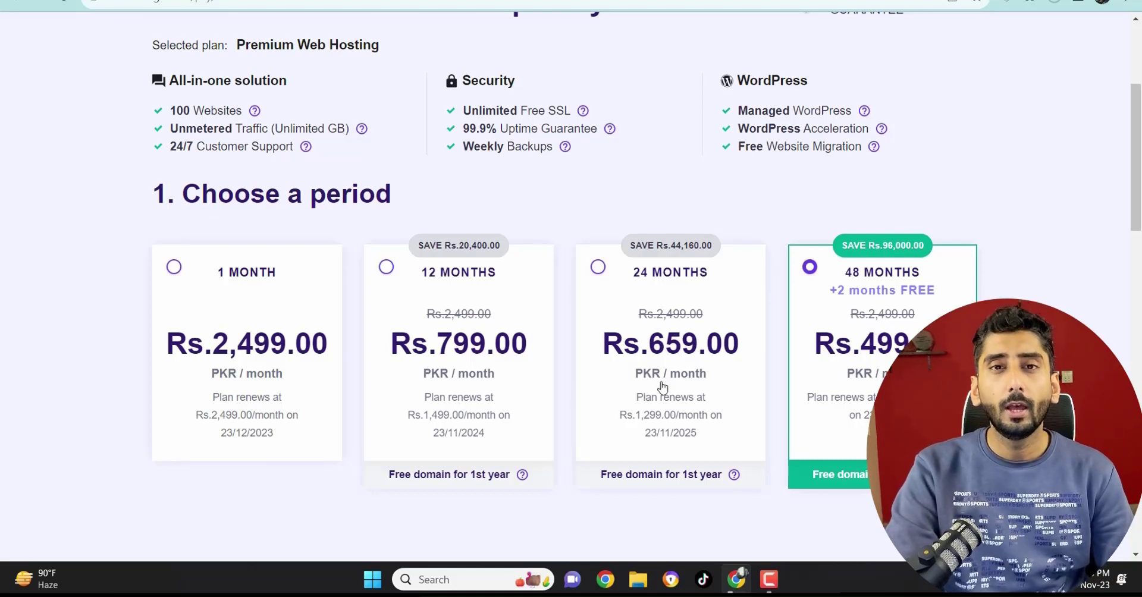
click(387, 274)
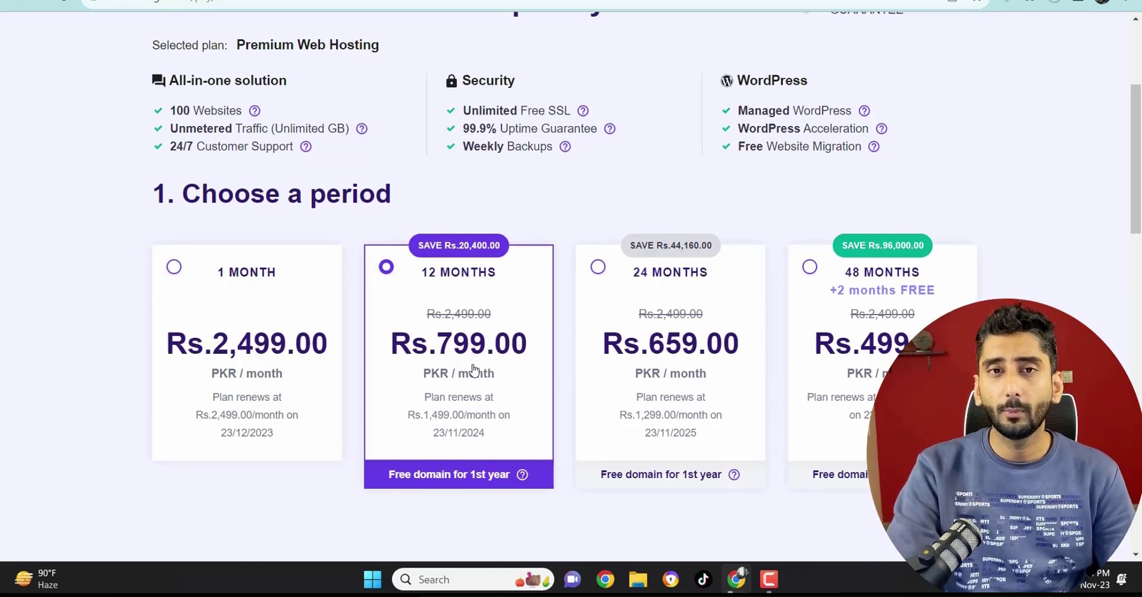
- Select Easypaisa as the payment method for the Premium Web Hosting order
scroll(470, 382, down, 7)
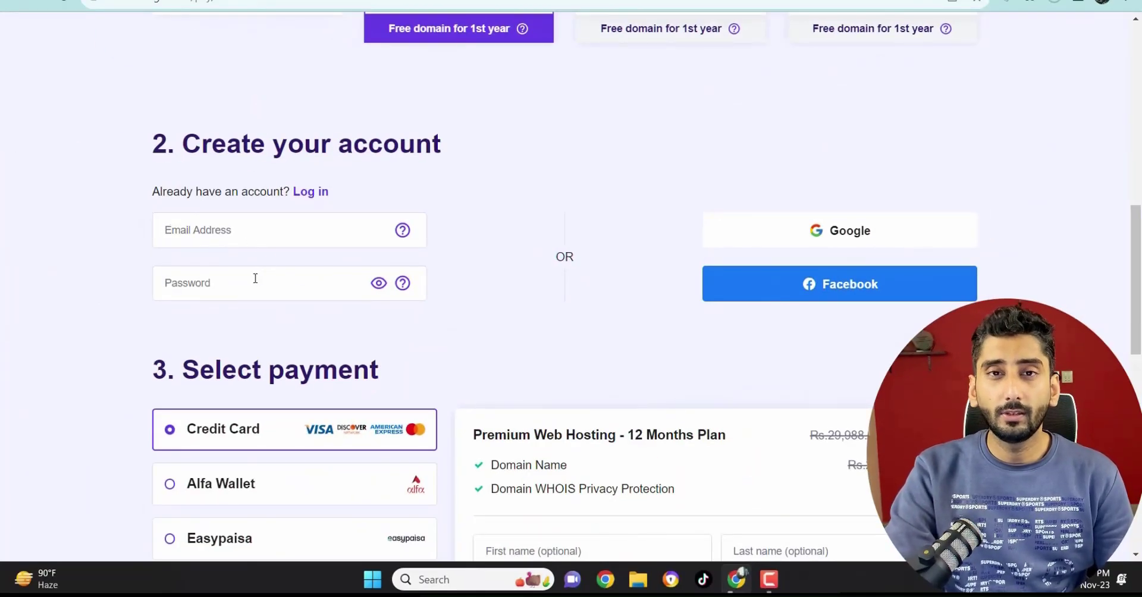
scroll(268, 267, down, 4)
scroll(287, 275, down, 1)
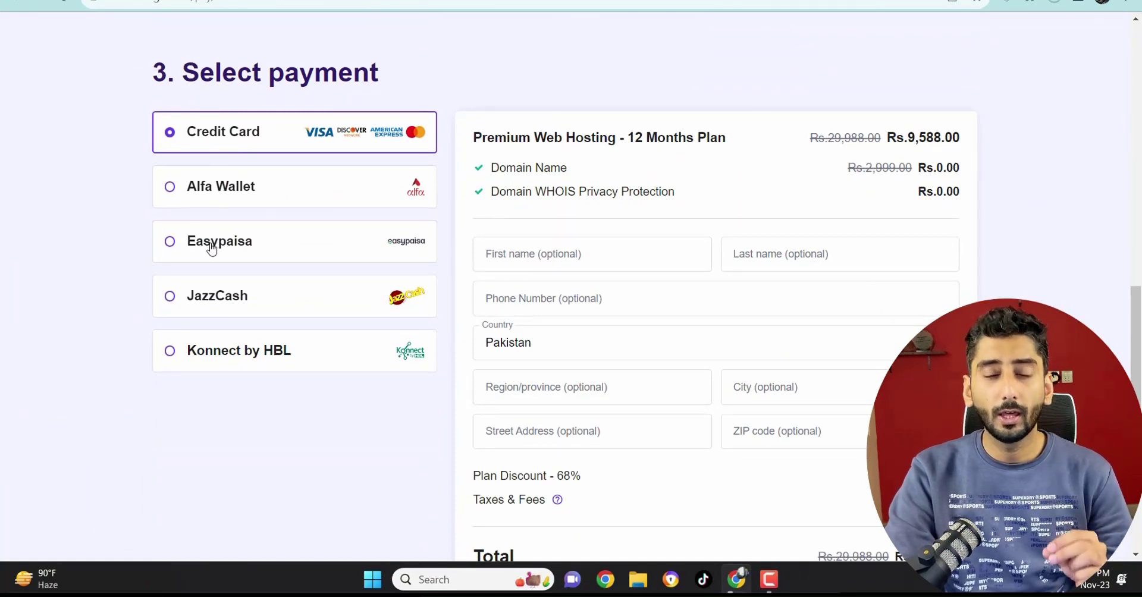
scroll(214, 244, down, 2)
click(221, 216)
scroll(223, 220, up, 1)
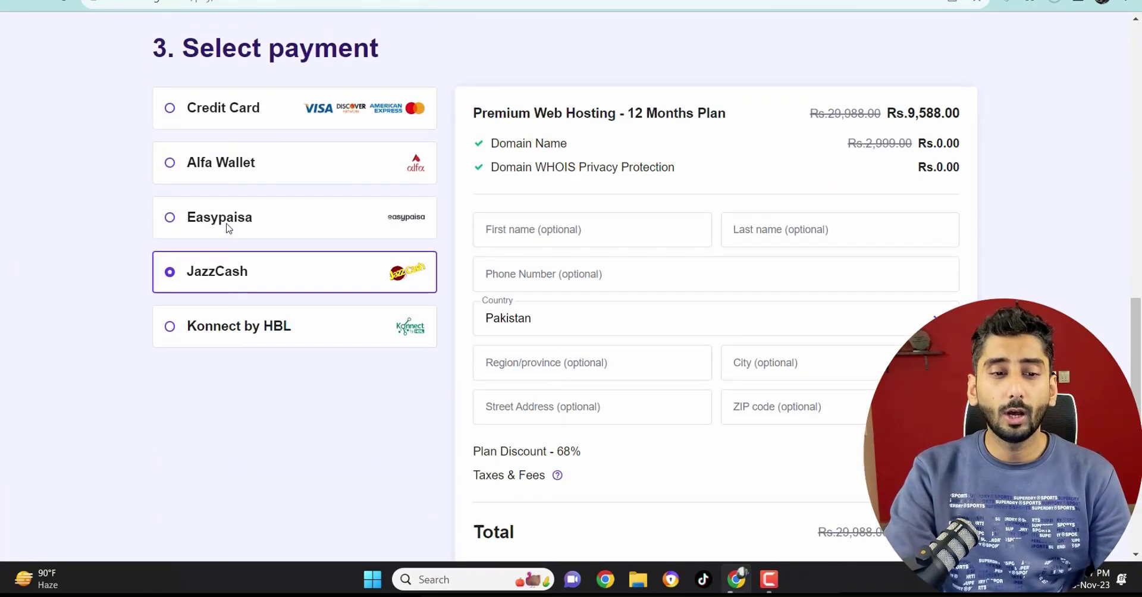
click(221, 221)
scroll(221, 222, down, 1)
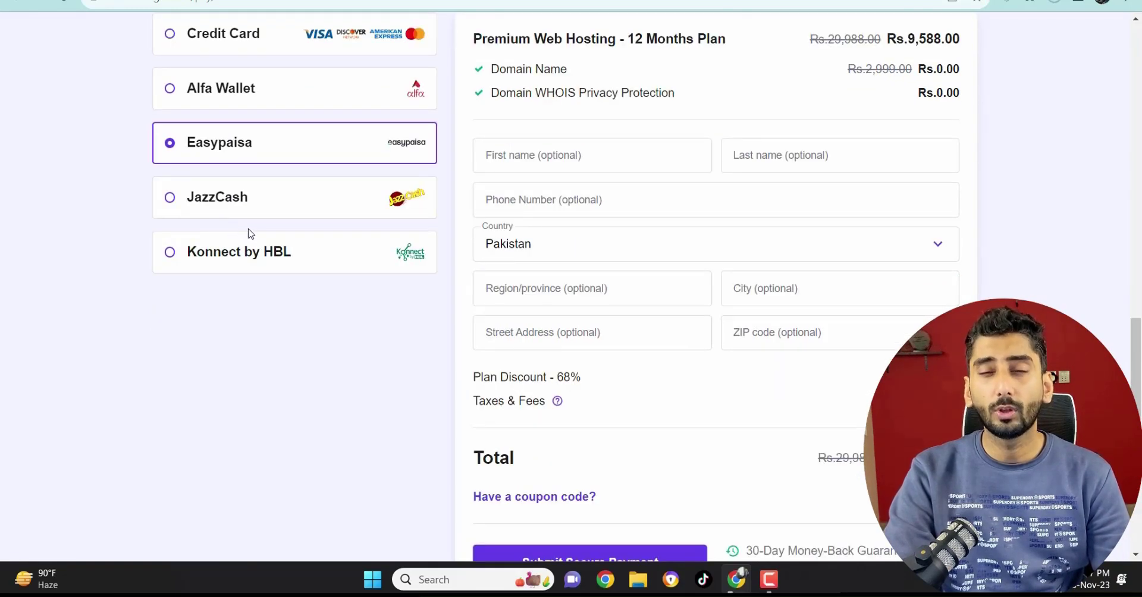
- Open the coupon code entry for the order and review the billing fields, total and payment submission section
scroll(384, 294, down, 1)
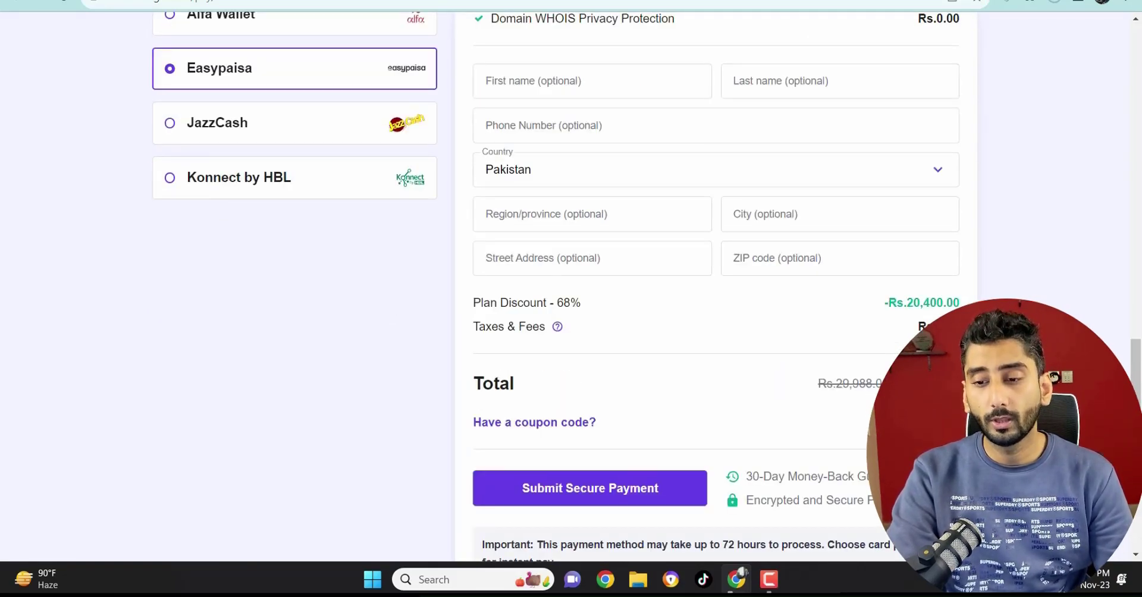
click(534, 423)
scroll(535, 423, down, 2)
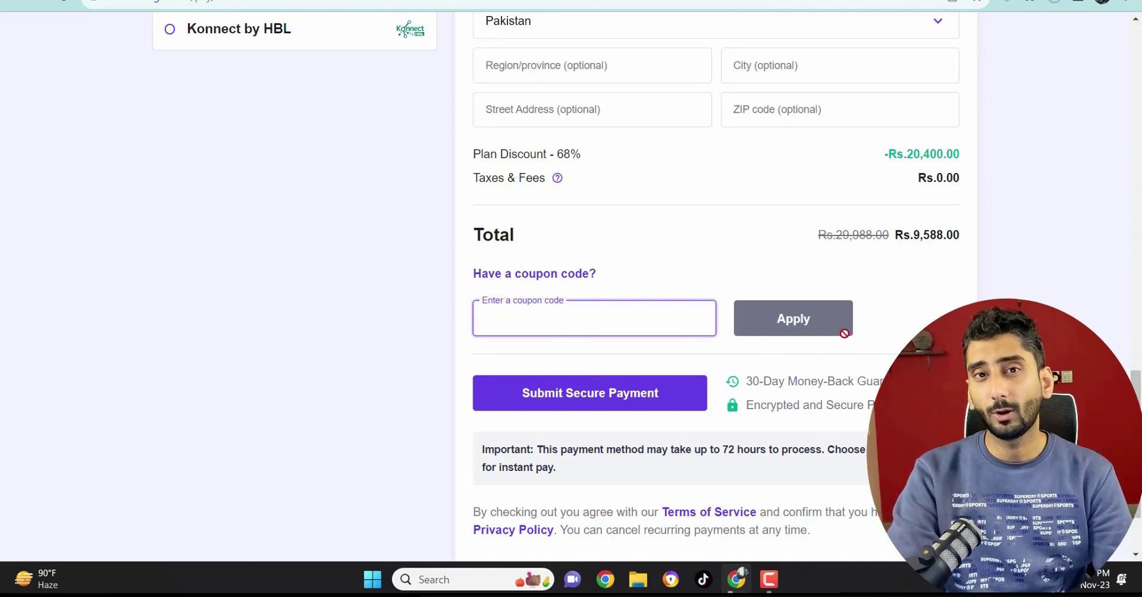
scroll(492, 161, up, 3)
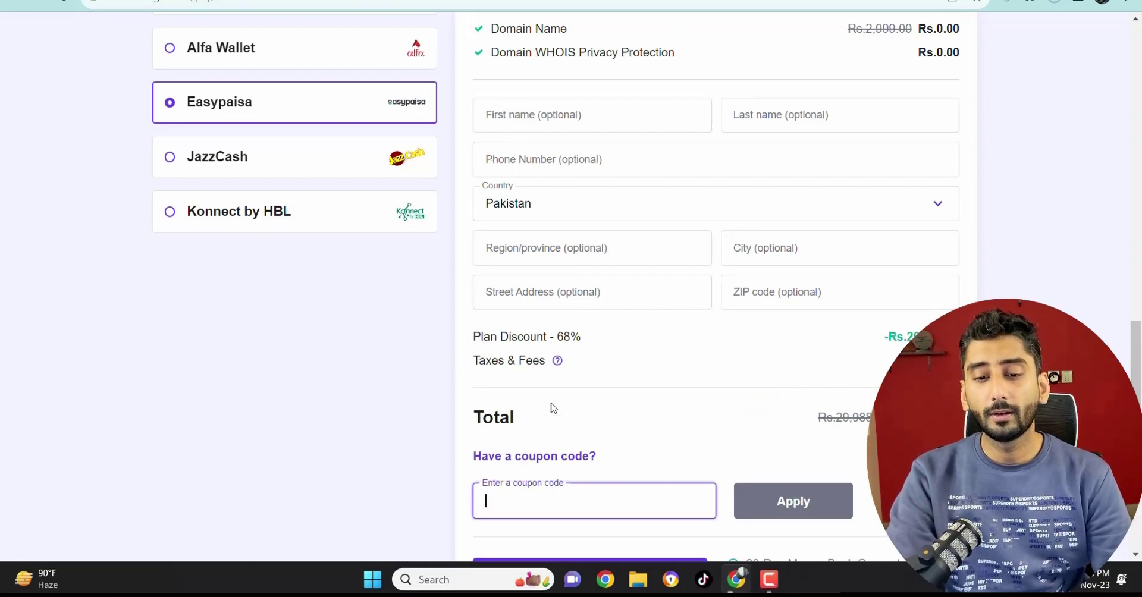
scroll(583, 455, up, 2)
scroll(478, 296, down, 1)
scroll(538, 316, down, 3)
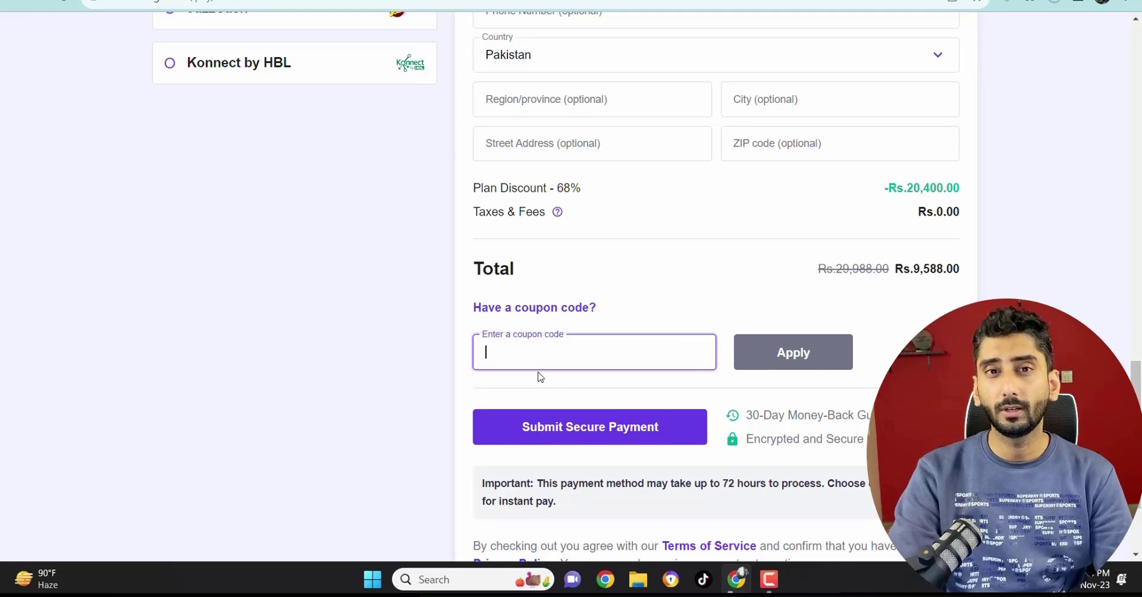
scroll(540, 376, down, 2)
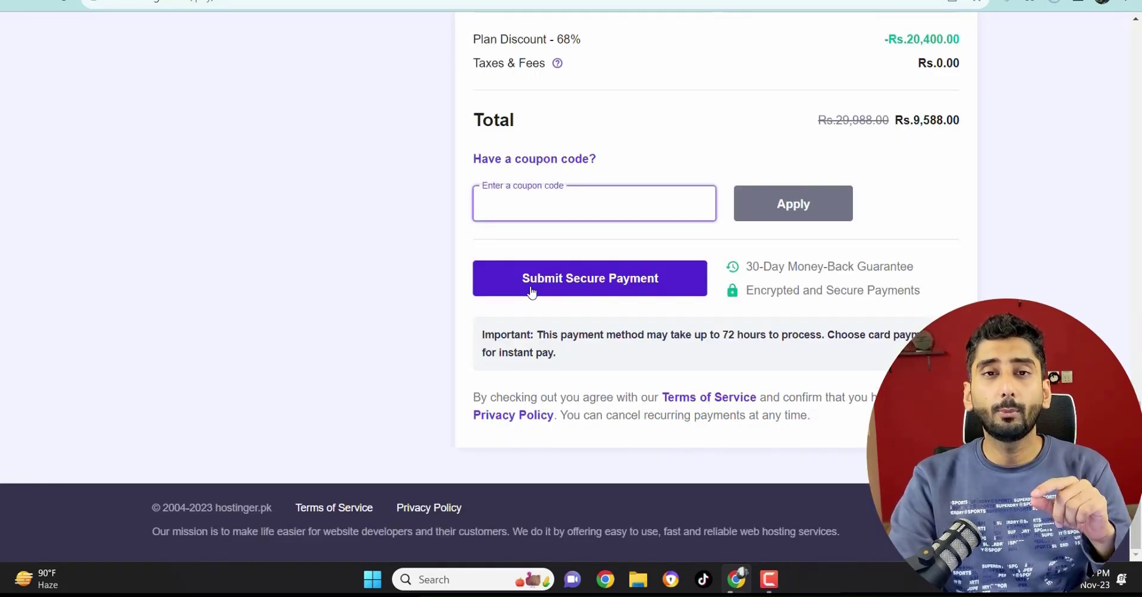
scroll(533, 297, up, 4)
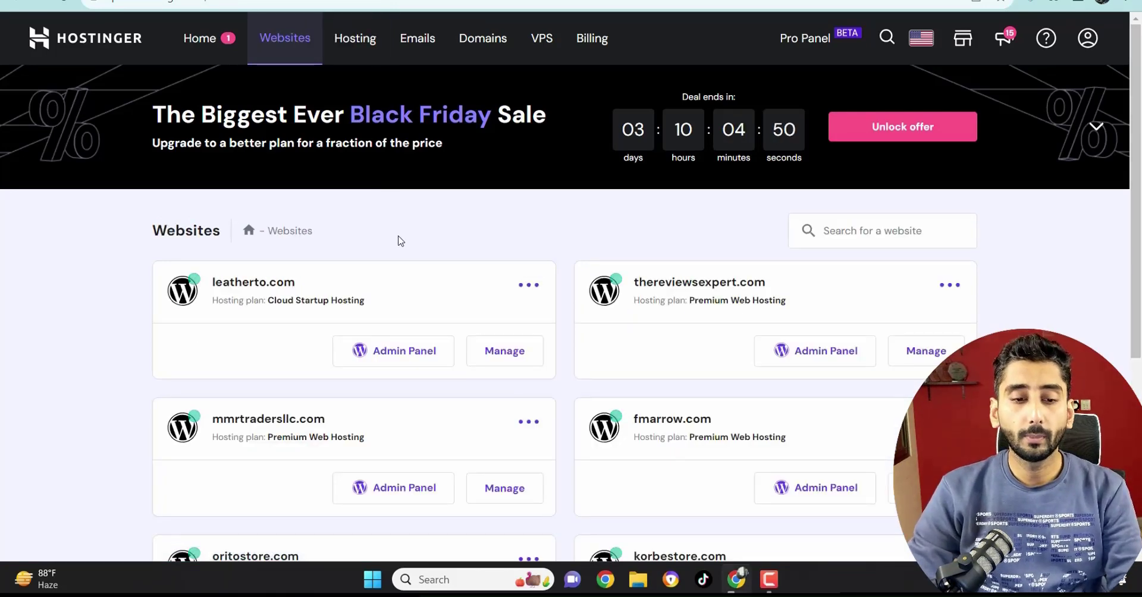
- Start creating a website in the hosting account on the Cloud Startup Hosting plan for leatherto.com
scroll(425, 281, down, 1)
scroll(424, 282, down, 5)
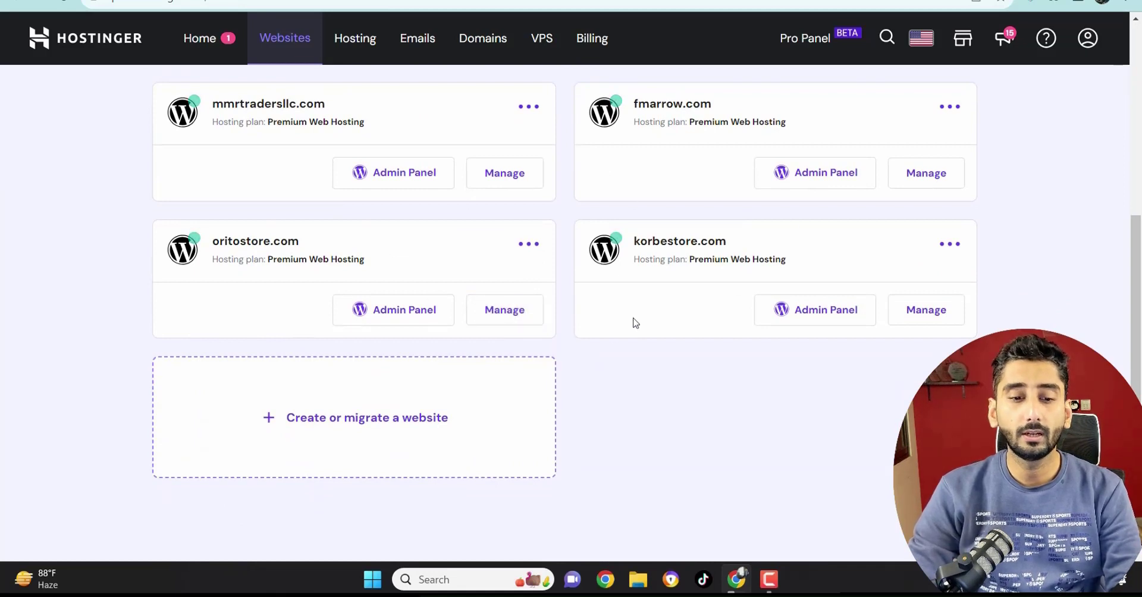
click(363, 424)
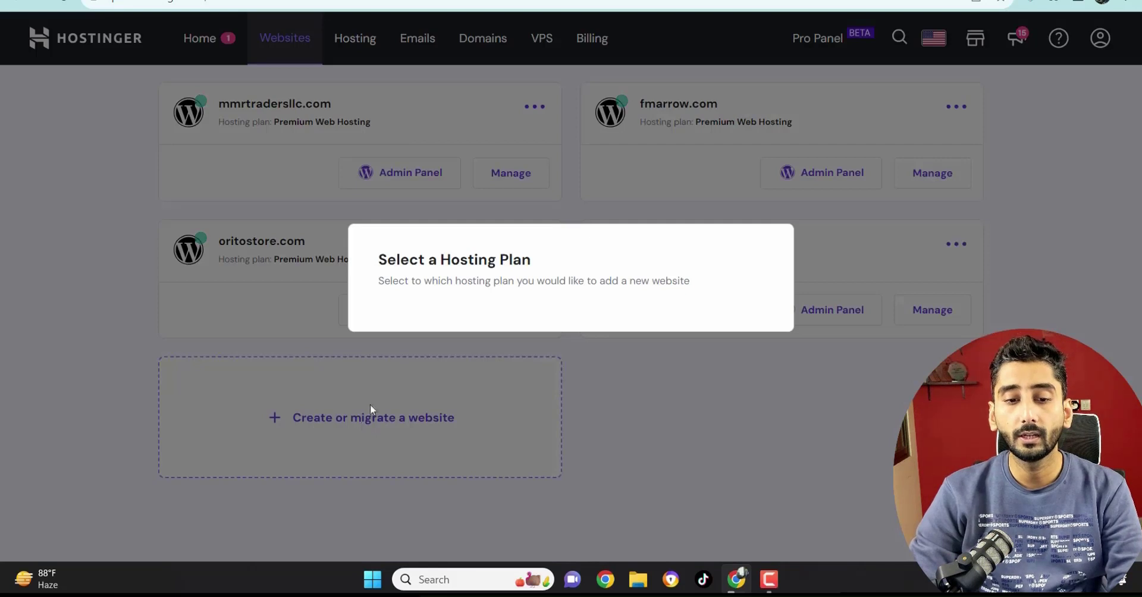
click(540, 290)
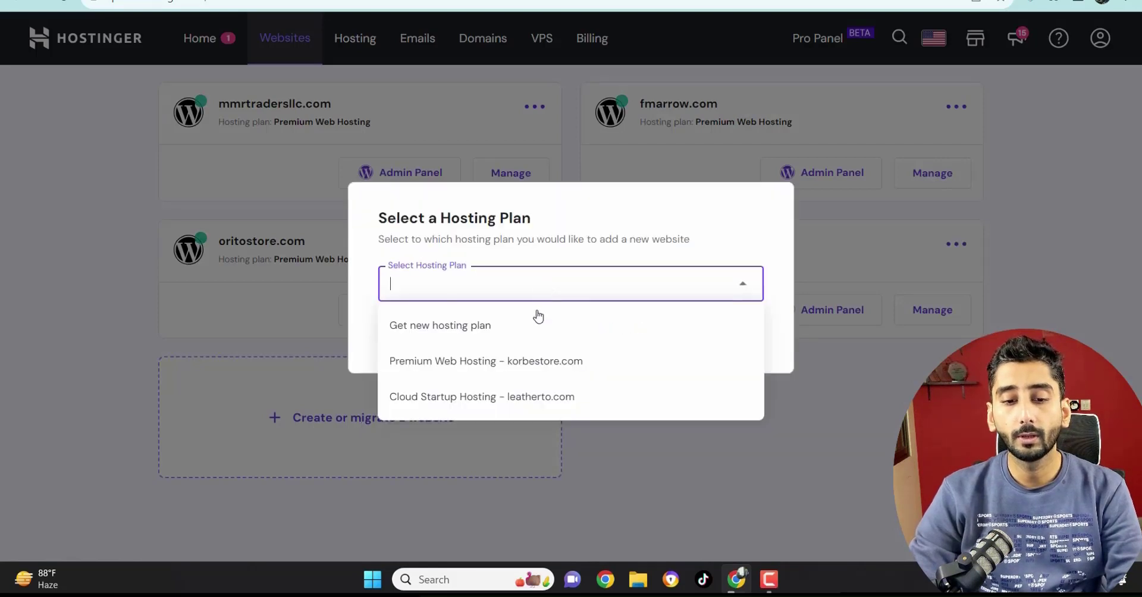
click(508, 396)
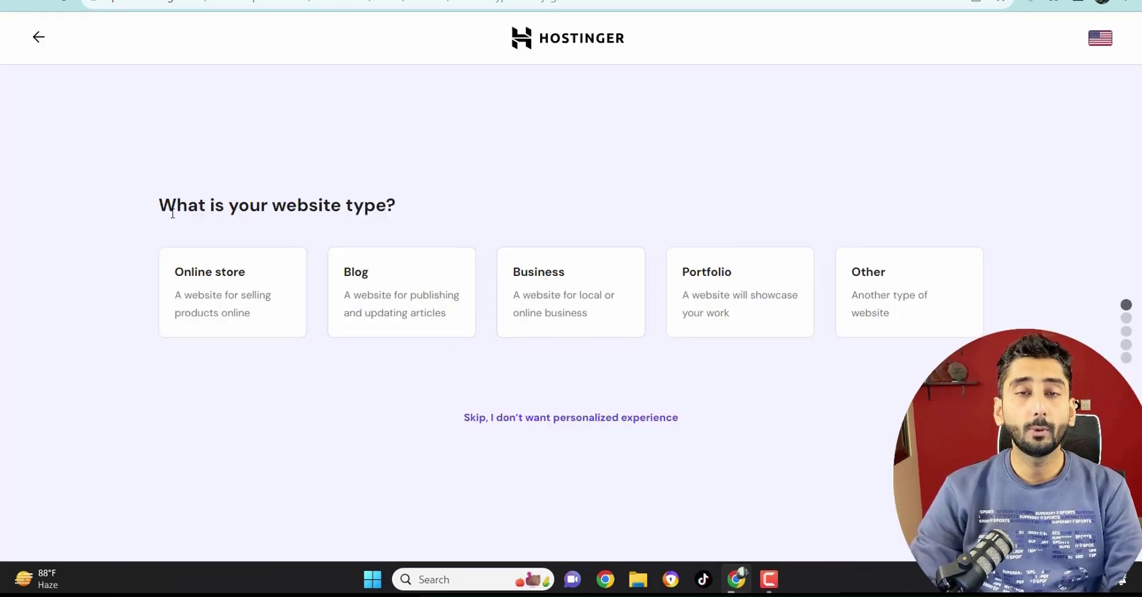
- Set the website type to Blog
drag(176, 206, 351, 205)
right_click(319, 217)
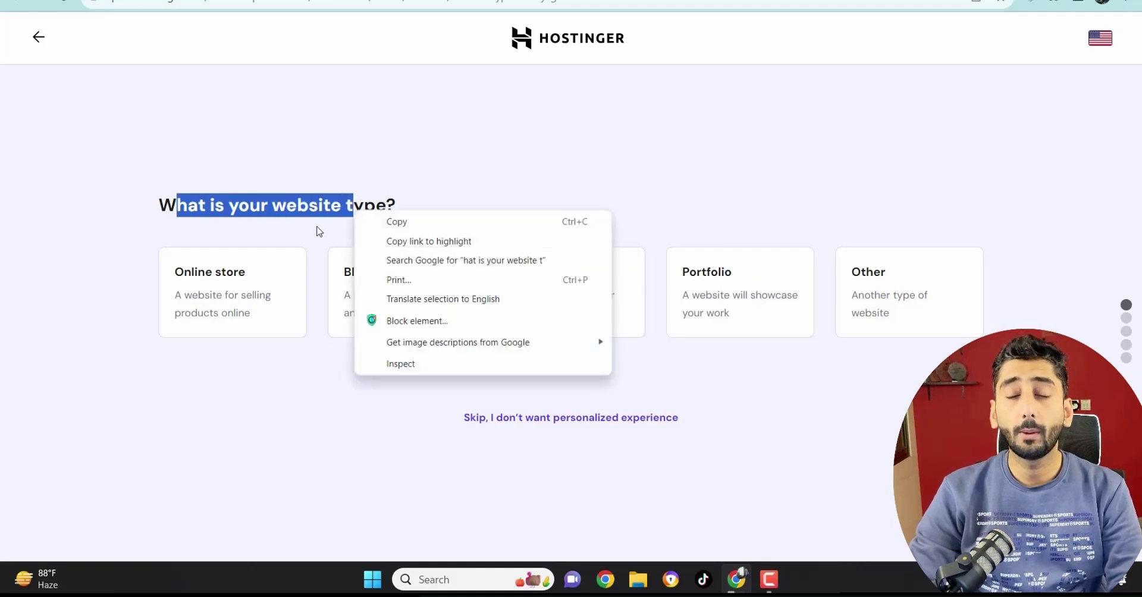
click(318, 232)
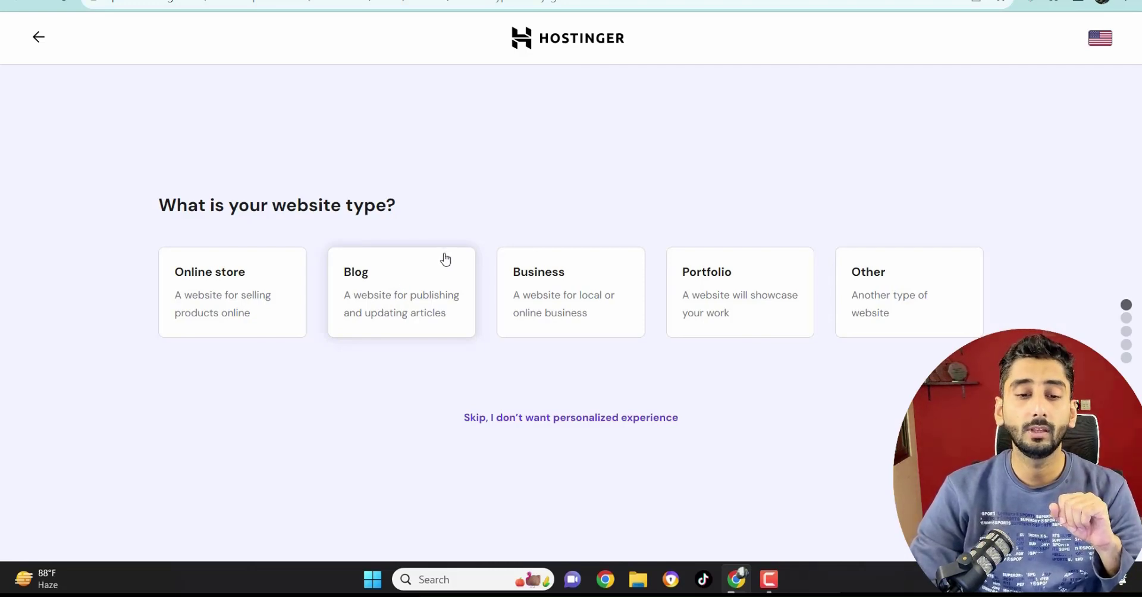
click(413, 310)
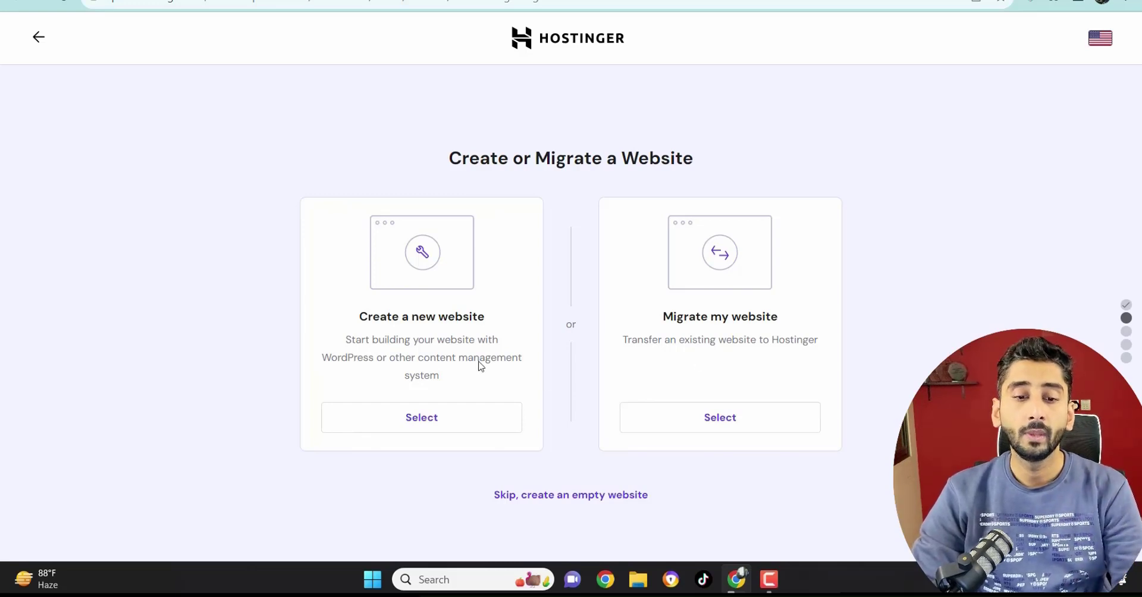
- Choose to create a new website and submit the WordPress account's login details
click(405, 427)
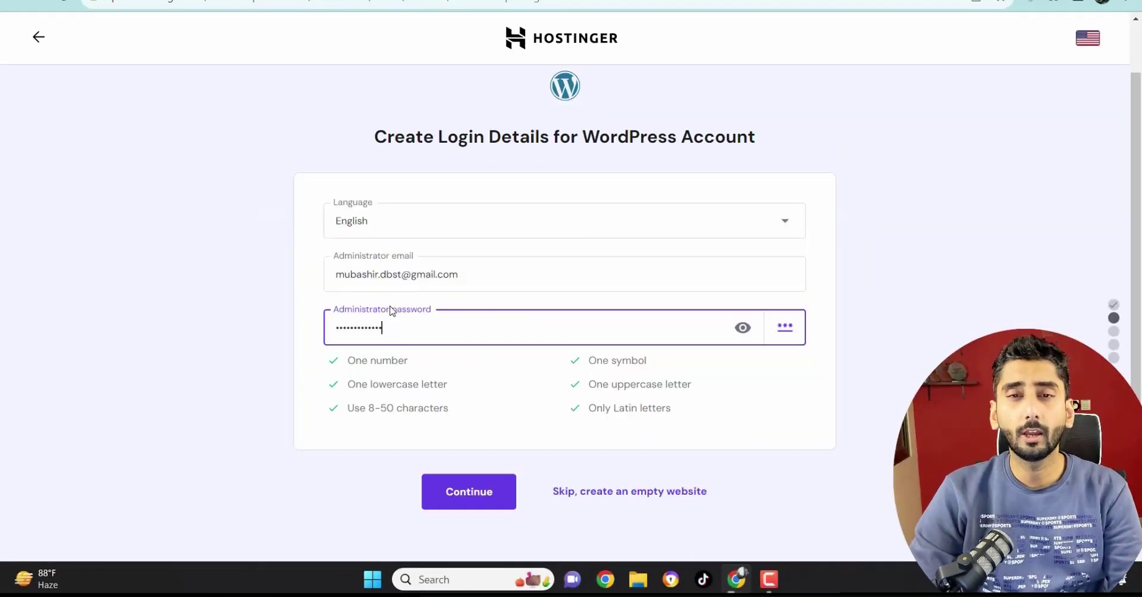
click(455, 485)
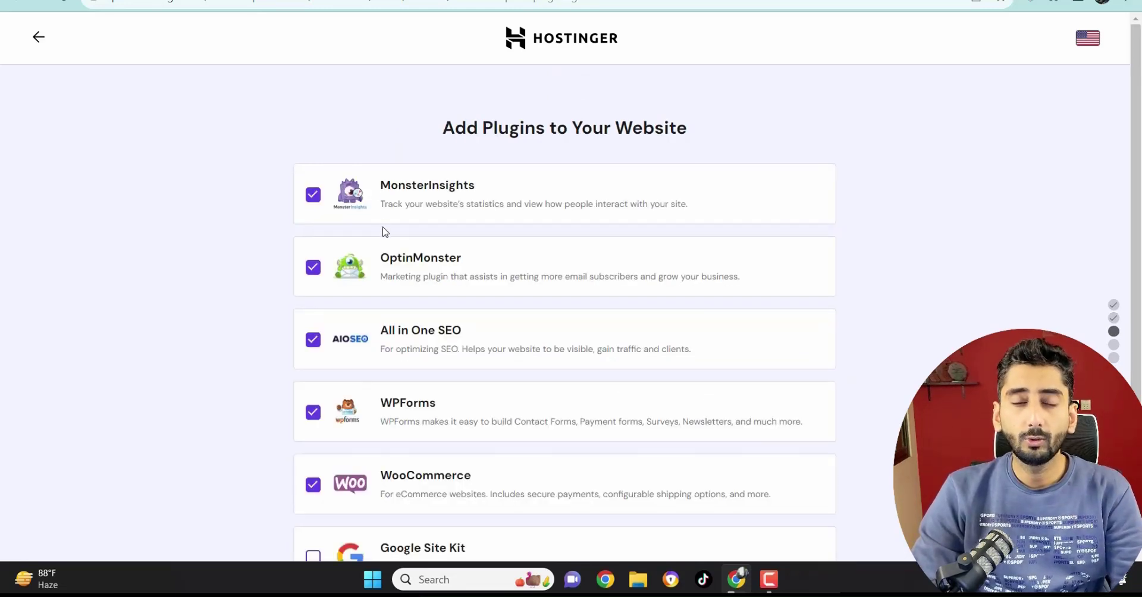
- Exclude the MonsterInsights, OptinMonster and WooCommerce plugins from the new website's plugin selection
scroll(369, 255, down, 3)
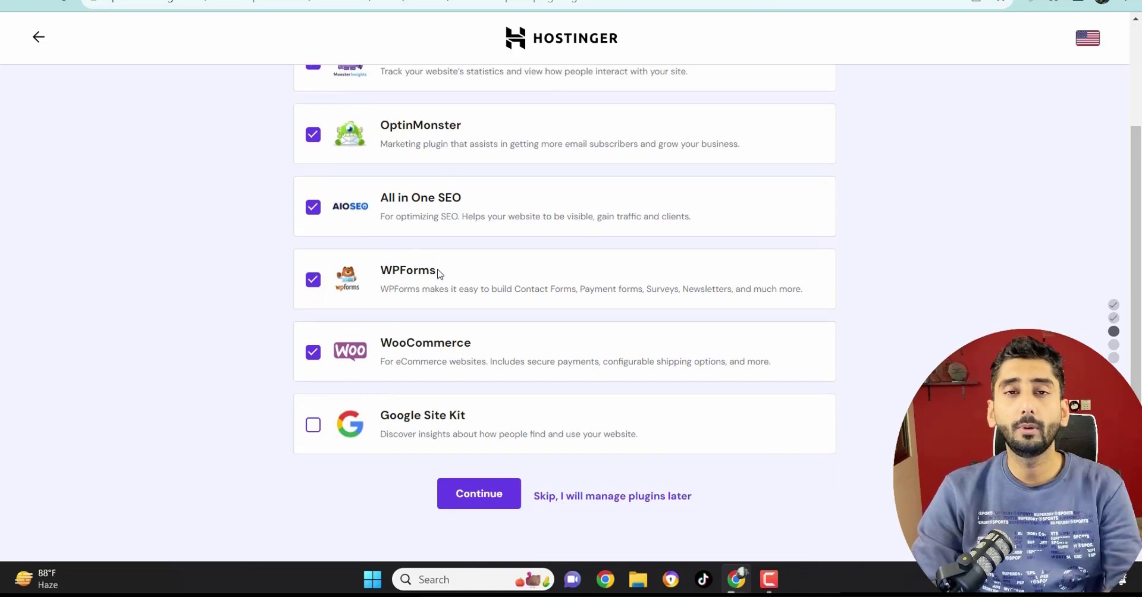
scroll(423, 274, up, 1)
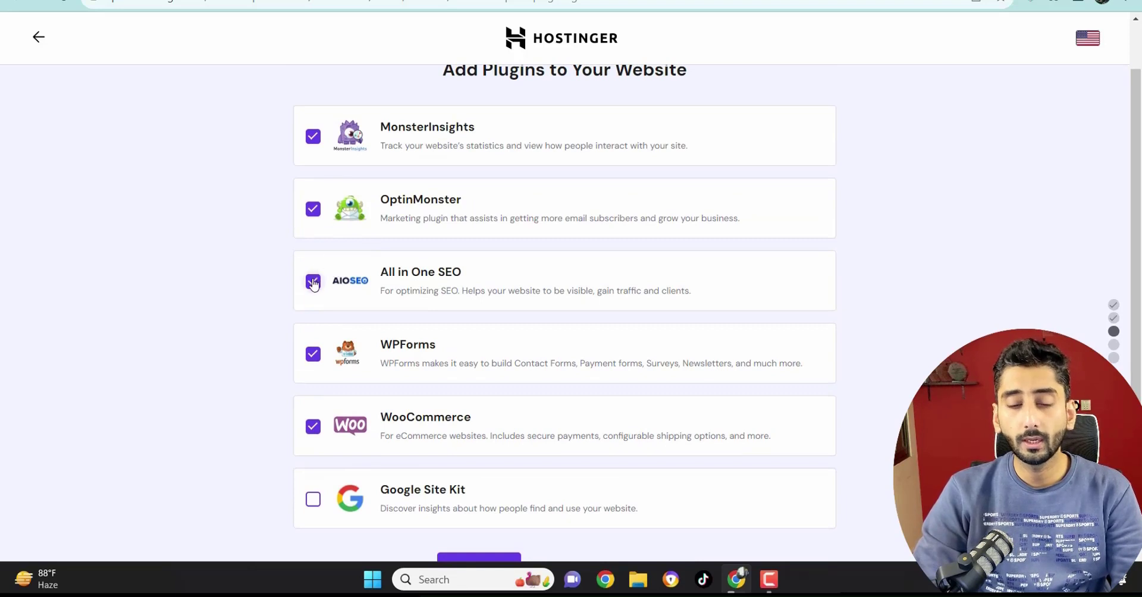
click(314, 137)
click(313, 209)
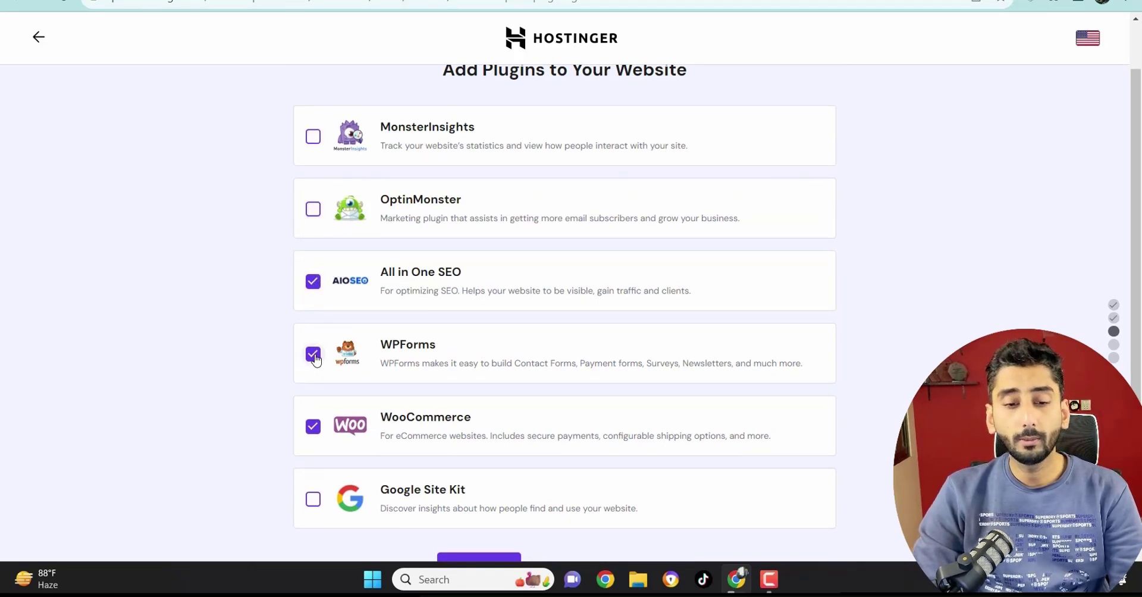
click(315, 430)
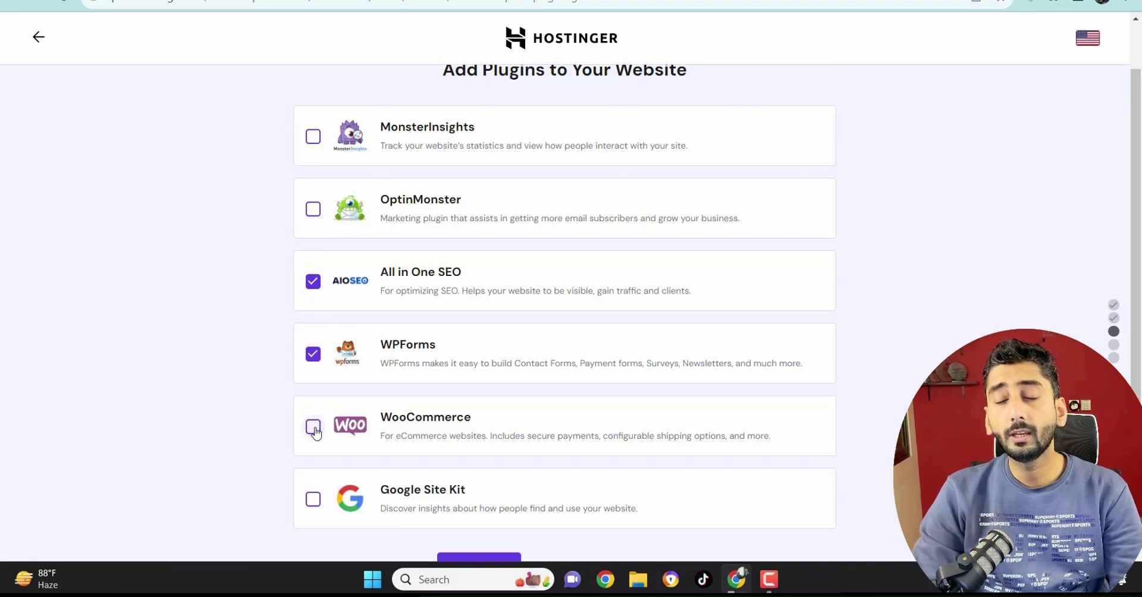
scroll(333, 428, down, 1)
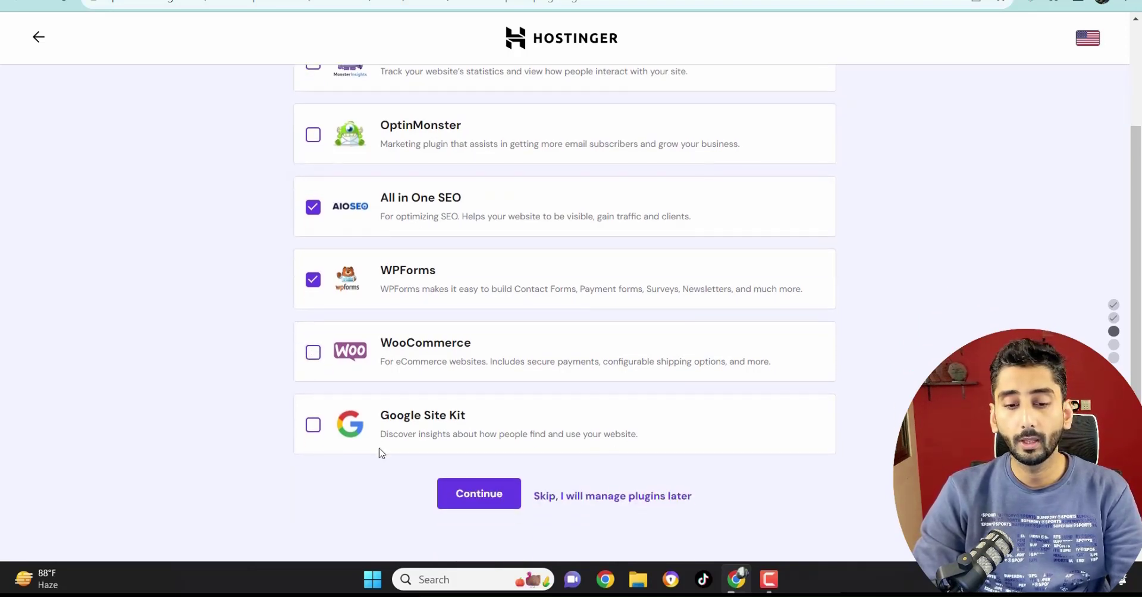
- Accept the plugin selection and look through the website design preview for page layout 1
click(467, 496)
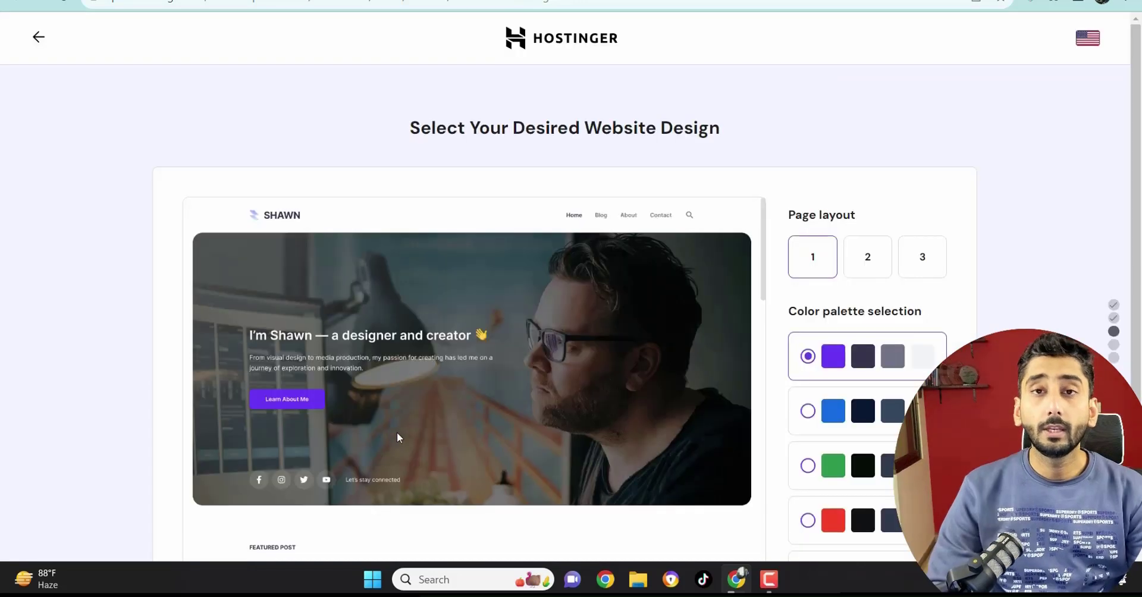
scroll(424, 413, down, 5)
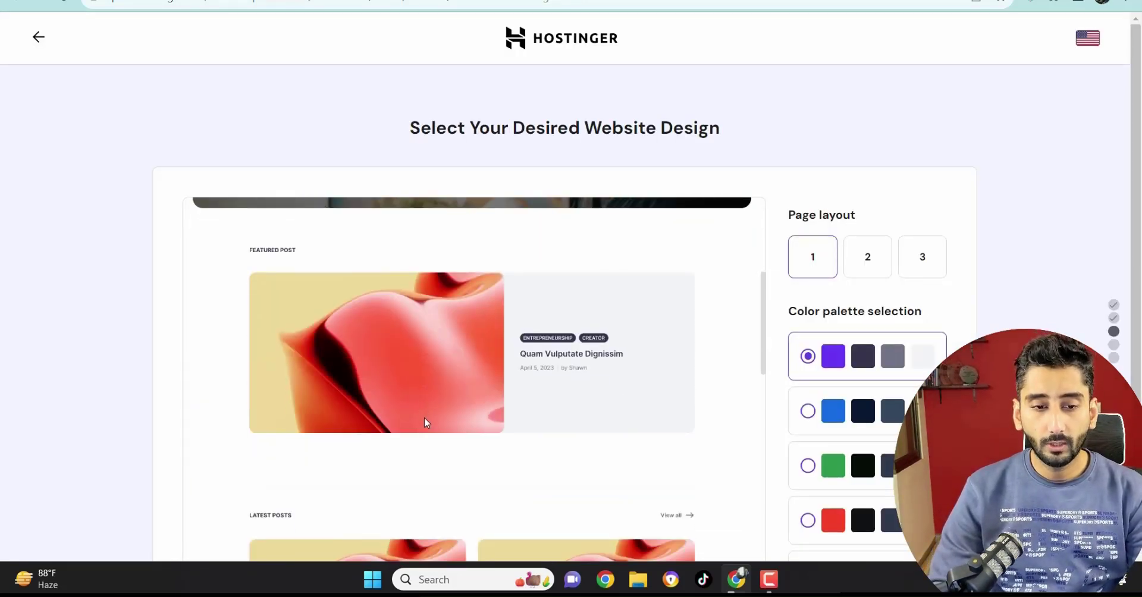
scroll(423, 415, down, 4)
scroll(425, 428, down, 2)
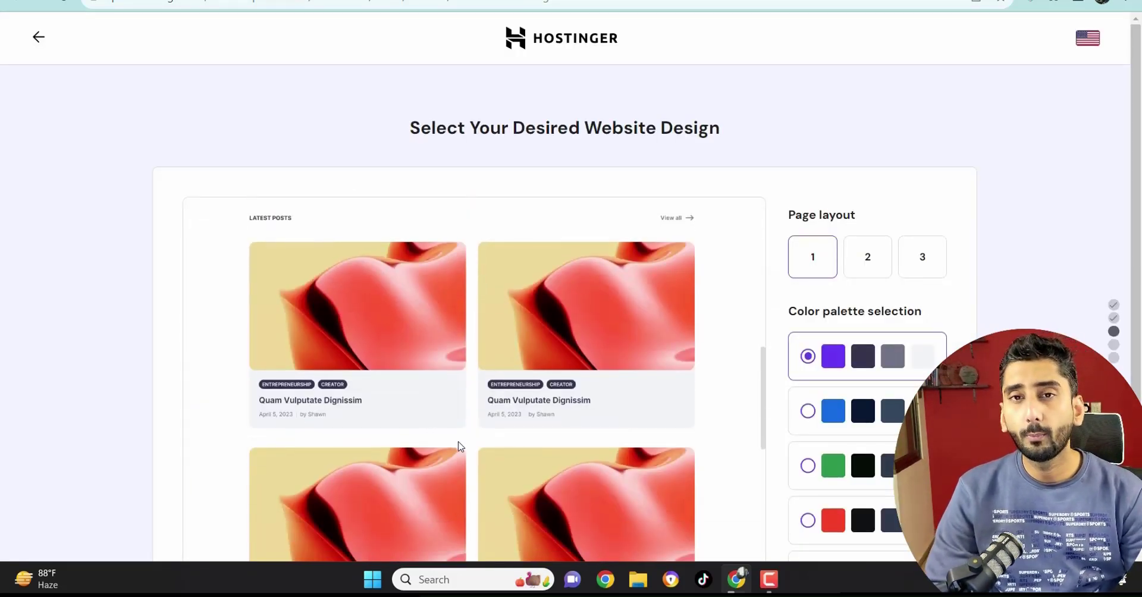
scroll(458, 446, down, 4)
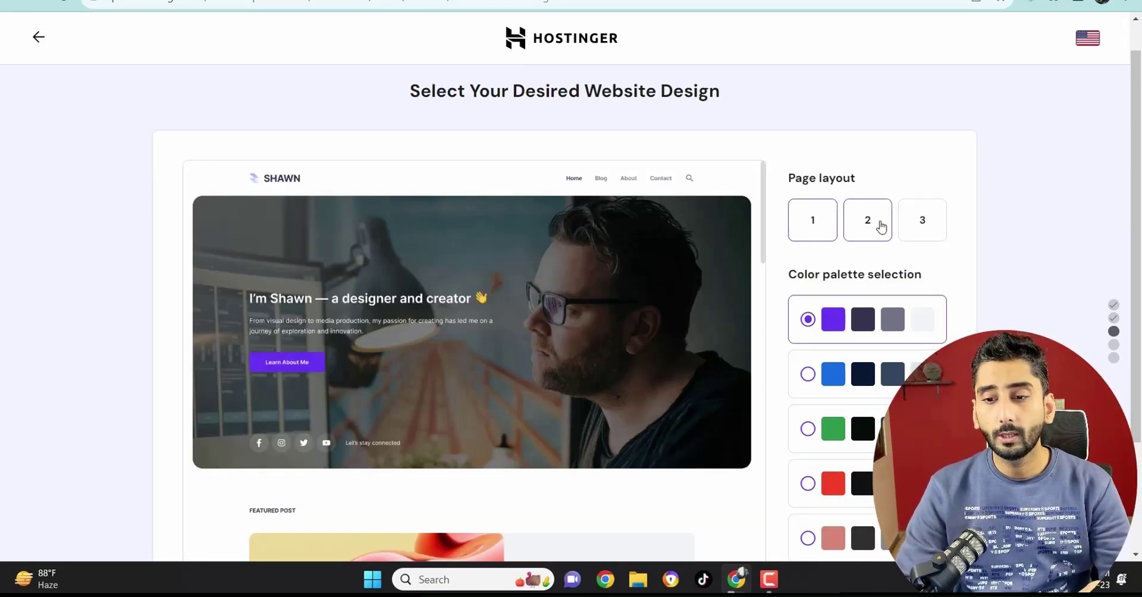
- Preview page layouts 2 and 3 for the website design
click(881, 227)
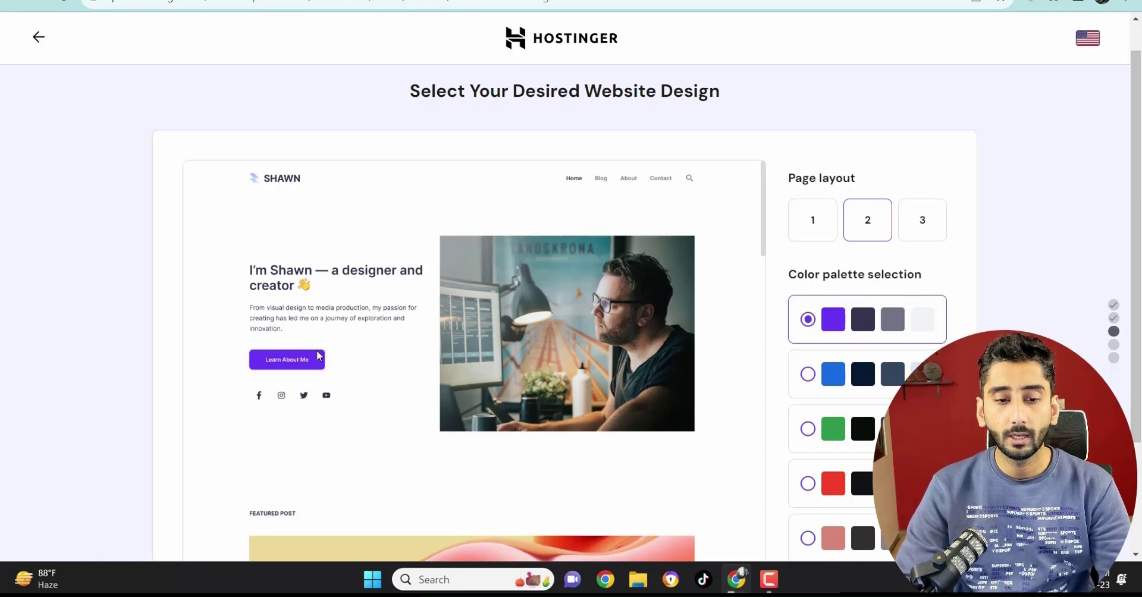
scroll(330, 336, down, 10)
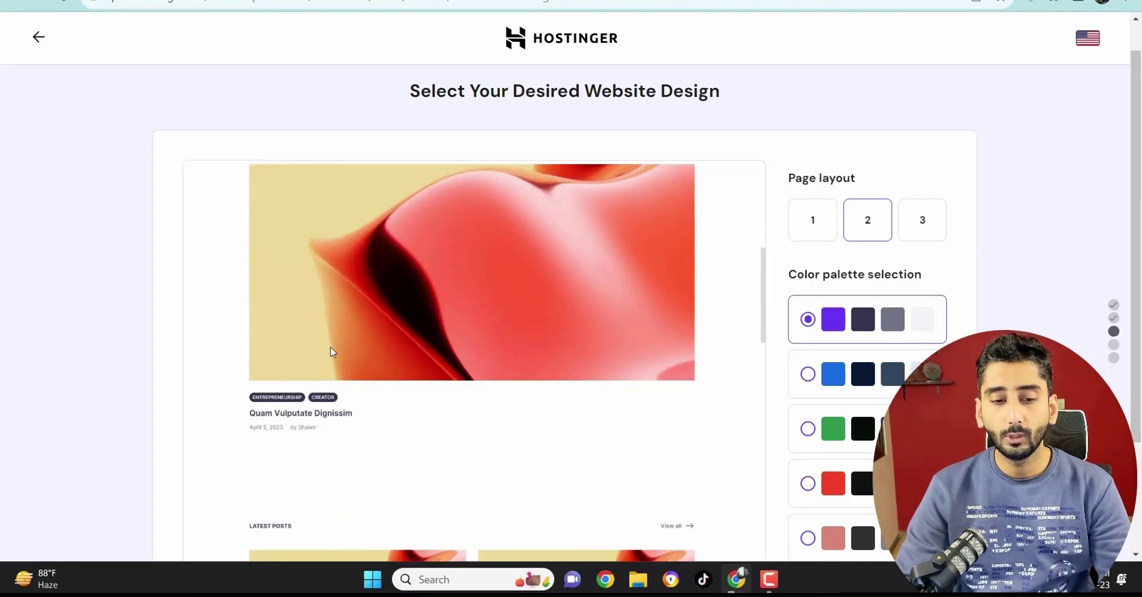
scroll(381, 393, up, 11)
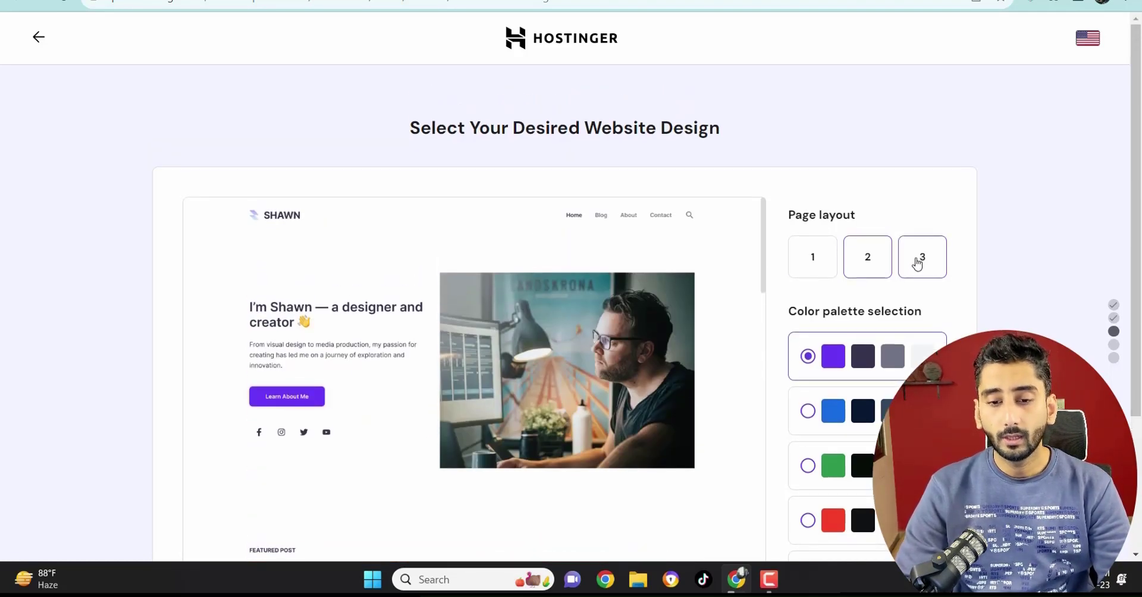
click(902, 271)
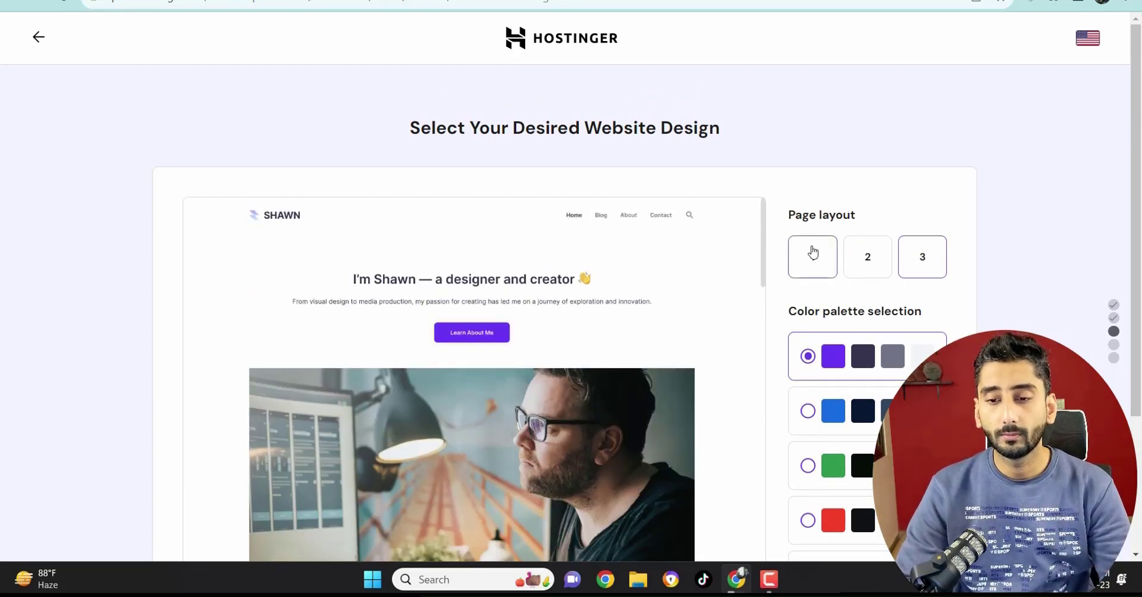
- Choose page layout 1 with the purple color palette and accept the website design
click(812, 253)
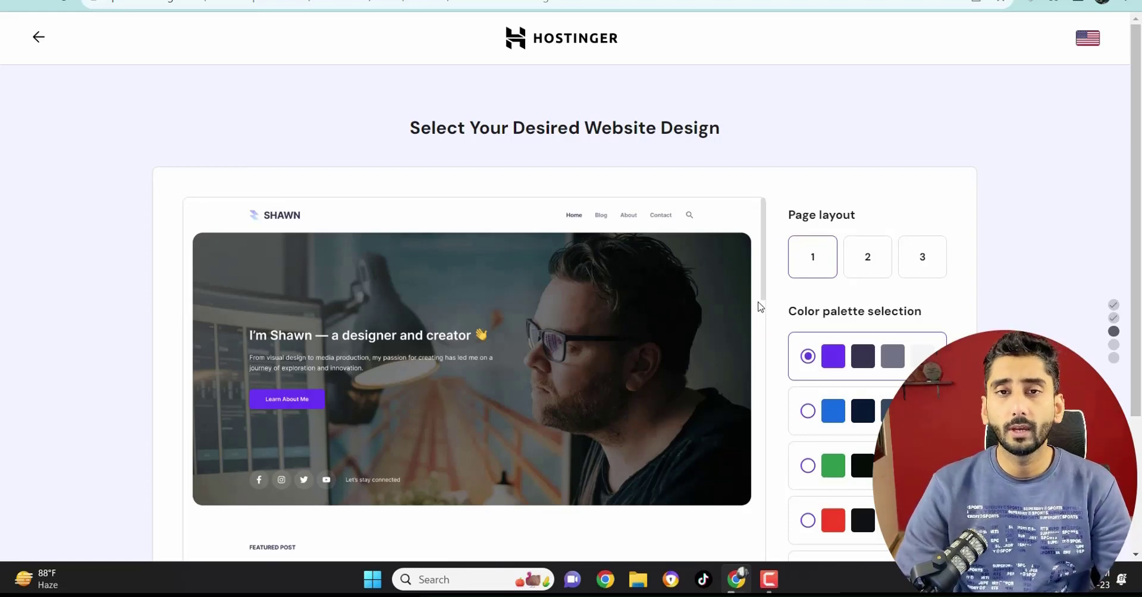
scroll(758, 306, down, 10)
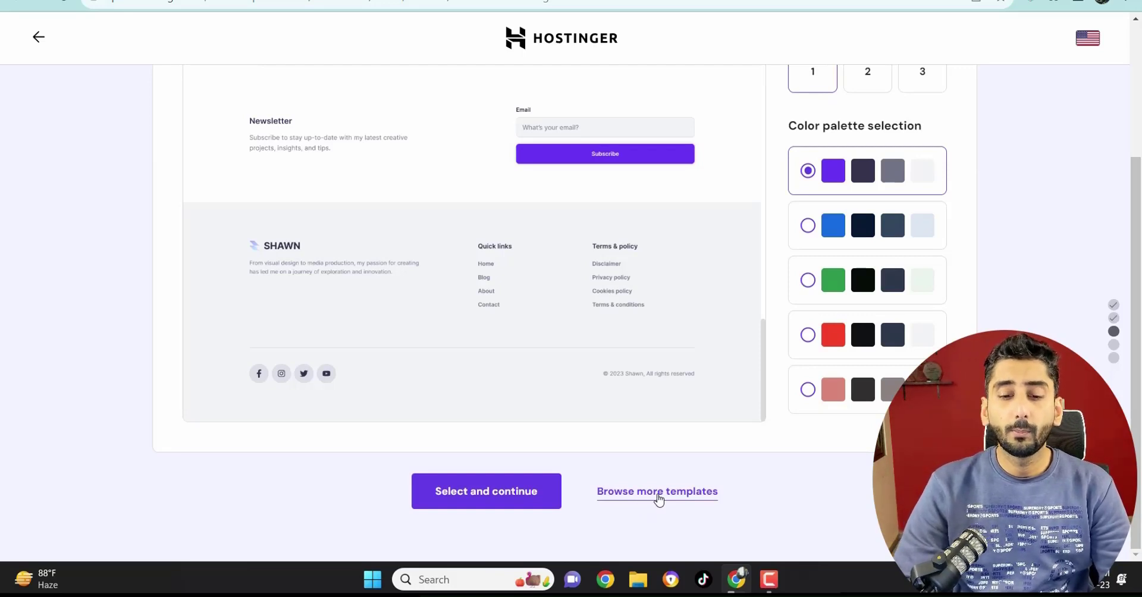
click(473, 503)
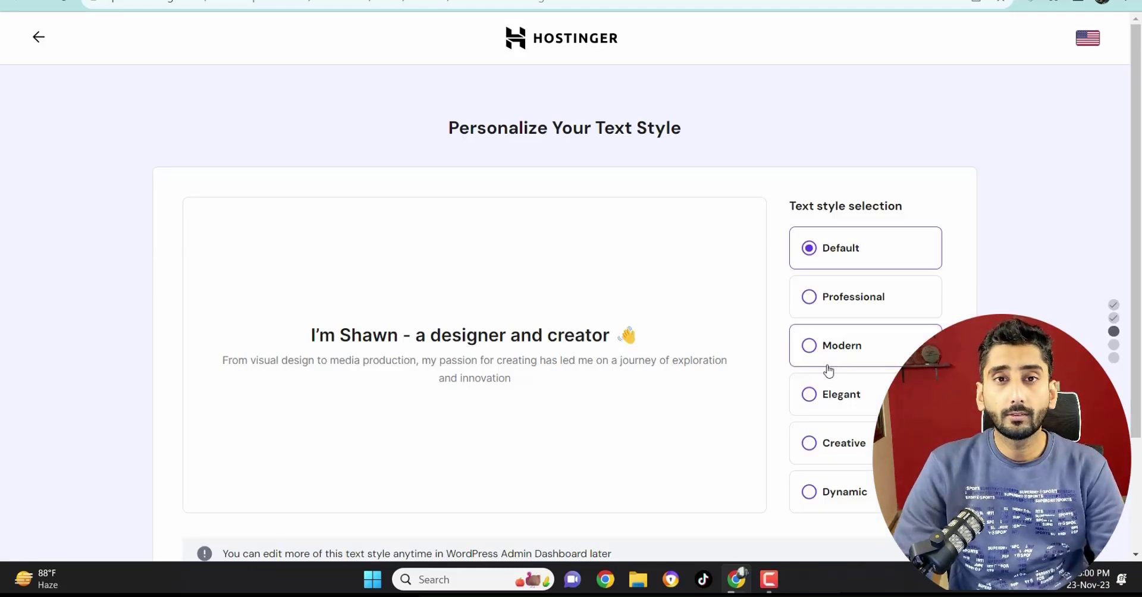
- Keep the Default text style for the website and continue the setup
scroll(831, 363, down, 1)
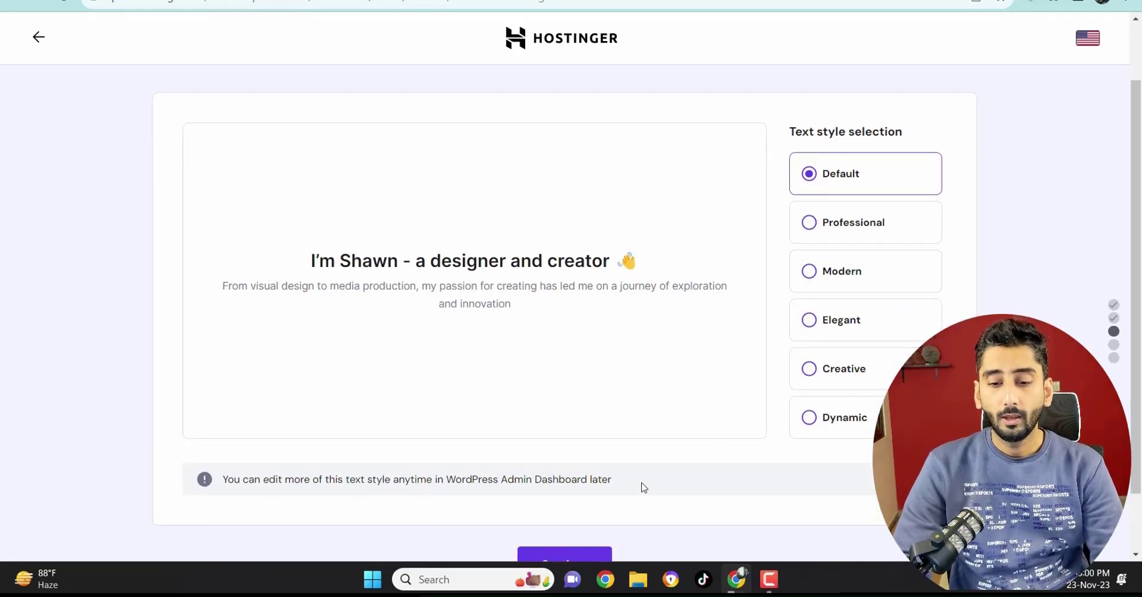
scroll(602, 511, down, 1)
click(575, 499)
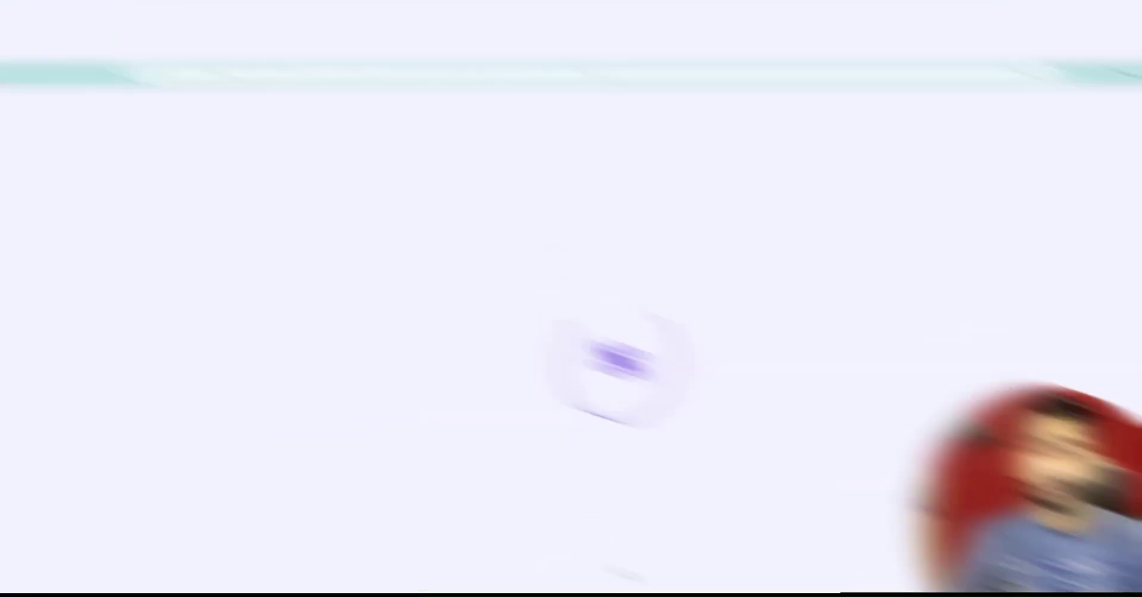
- Submit the brand name "Online Earnings Wala" and the copied channel description for AI text creation
click(389, 241)
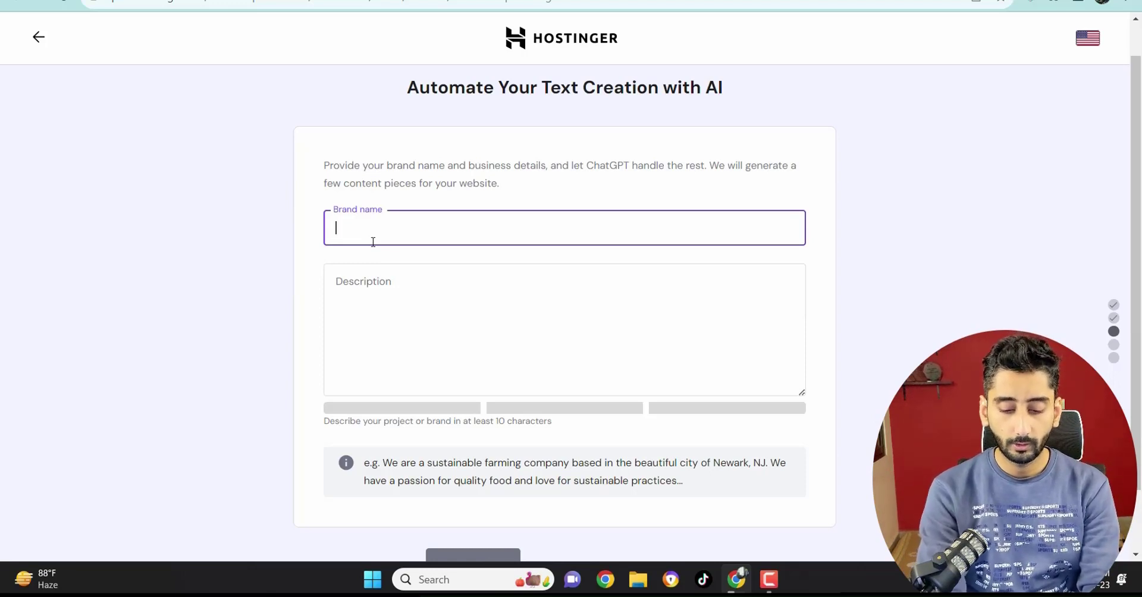
text(Online Earnings)
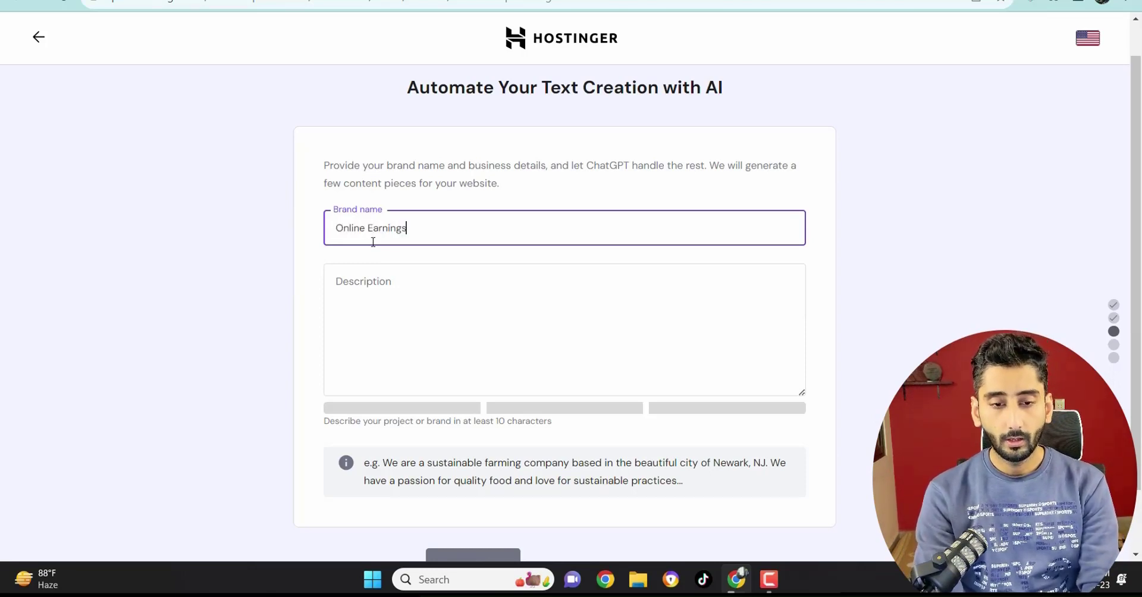
text( Wala)
click(412, 297)
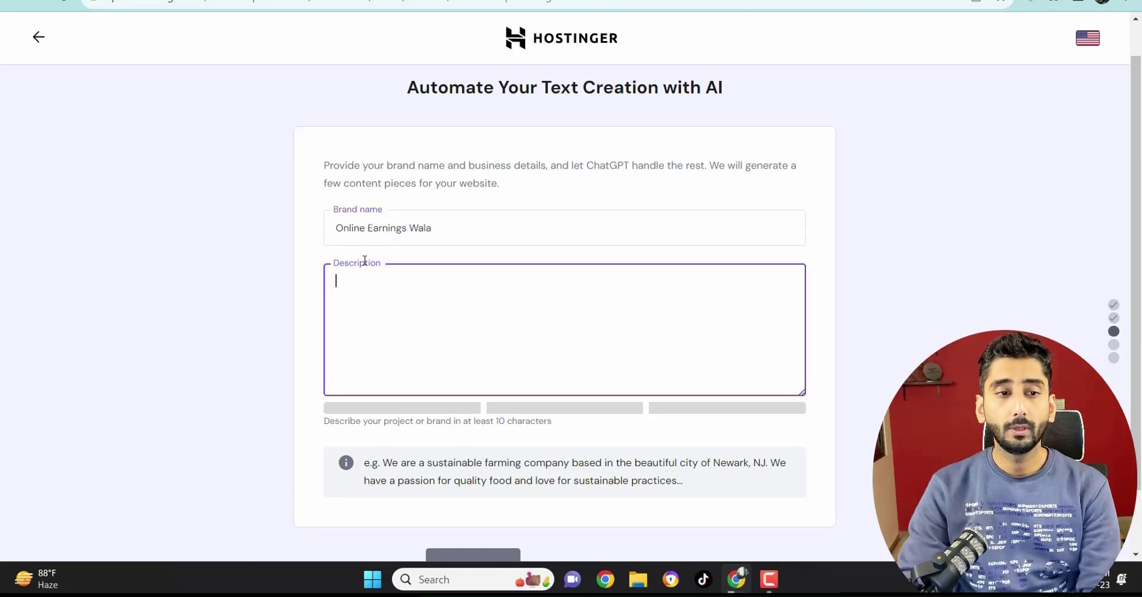
key(ctrl+v)
scroll(470, 494, down, 1)
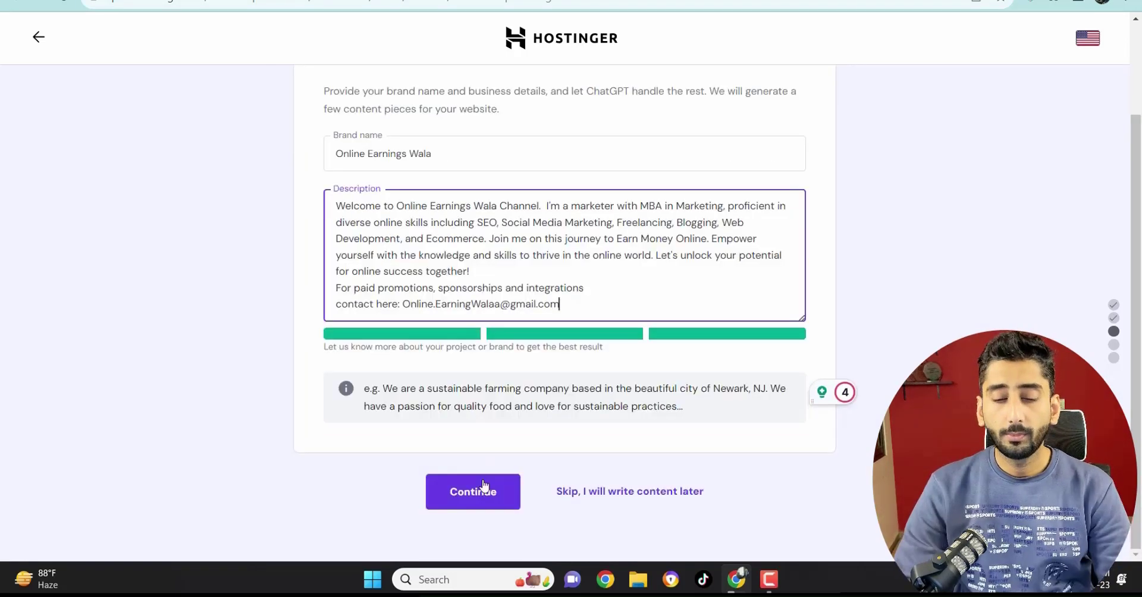
click(482, 498)
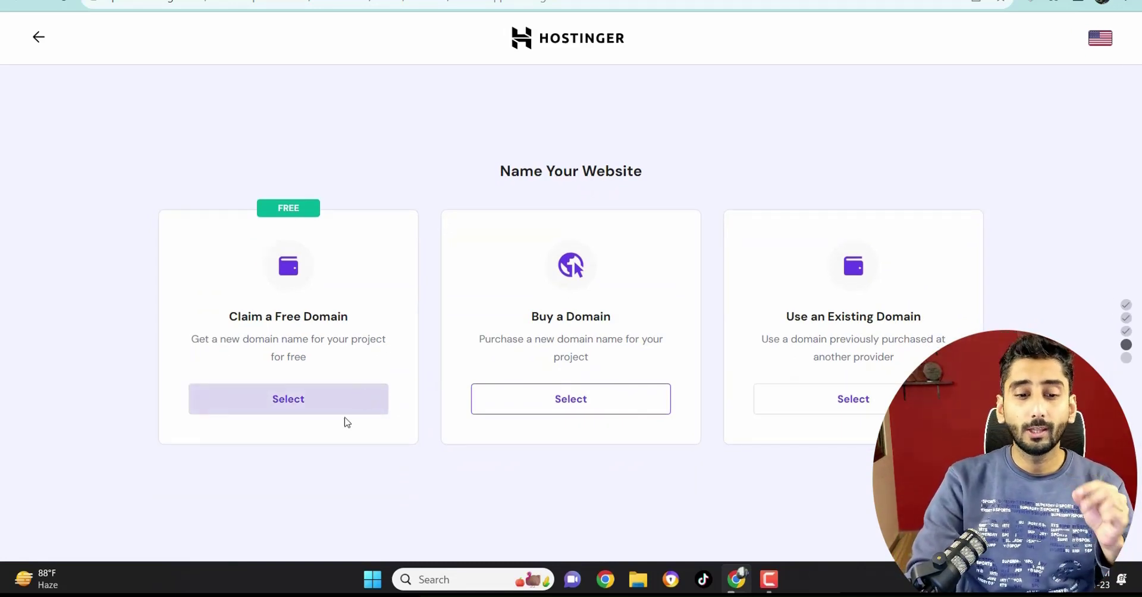
- Choose to claim a free domain and check the availability of onlineearningswala.net
click(314, 413)
click(357, 470)
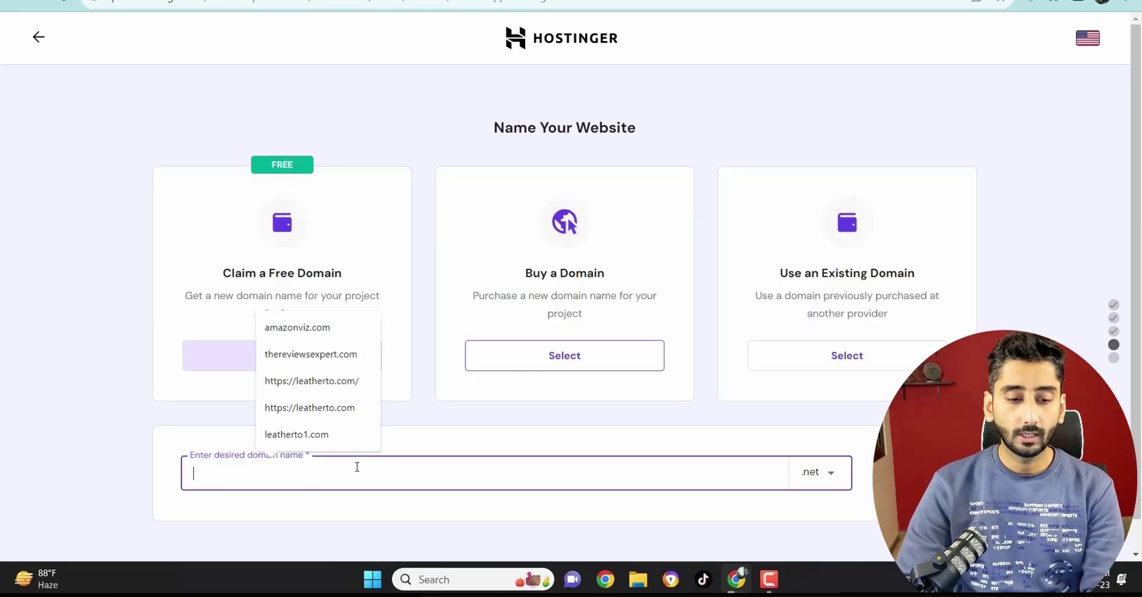
text(onlineearningswala)
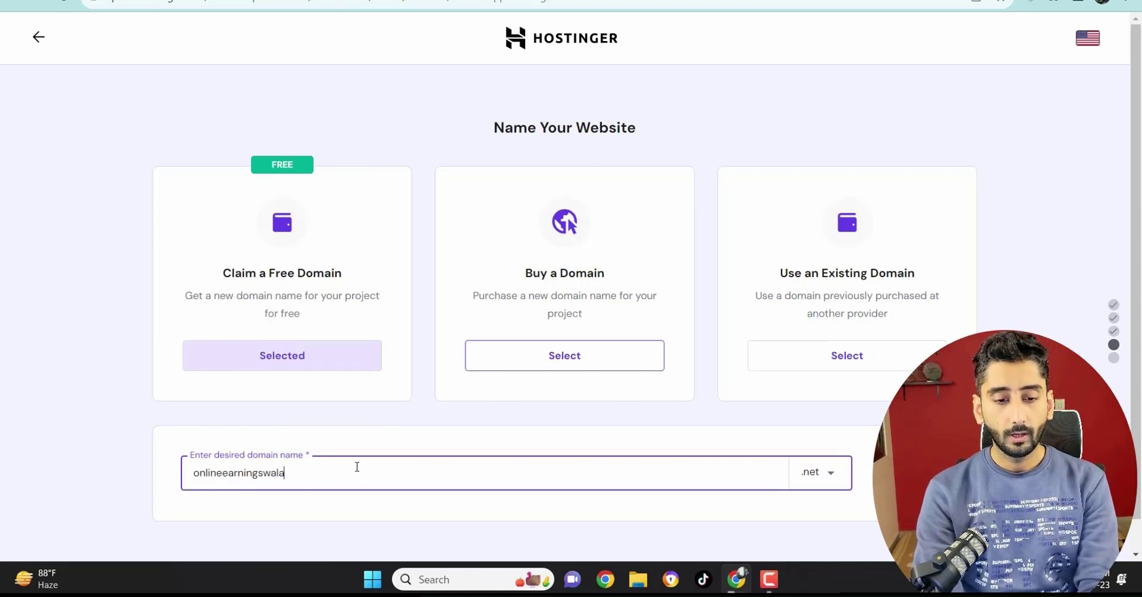
key(Return)
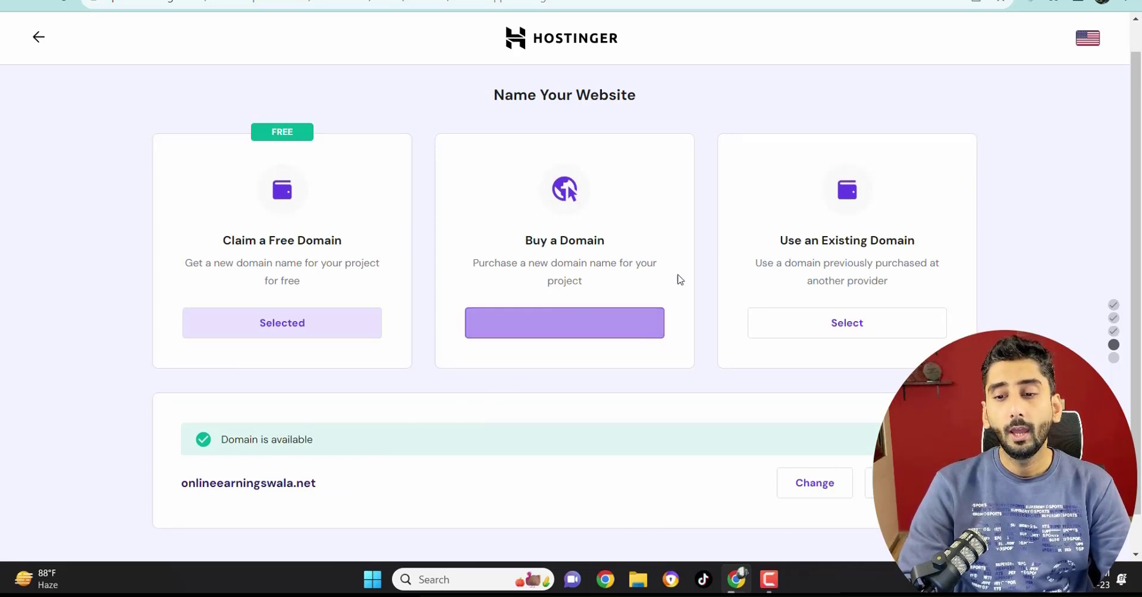
- Choose to use an existing domain and submit amazonviz.com as the website's domain
click(847, 324)
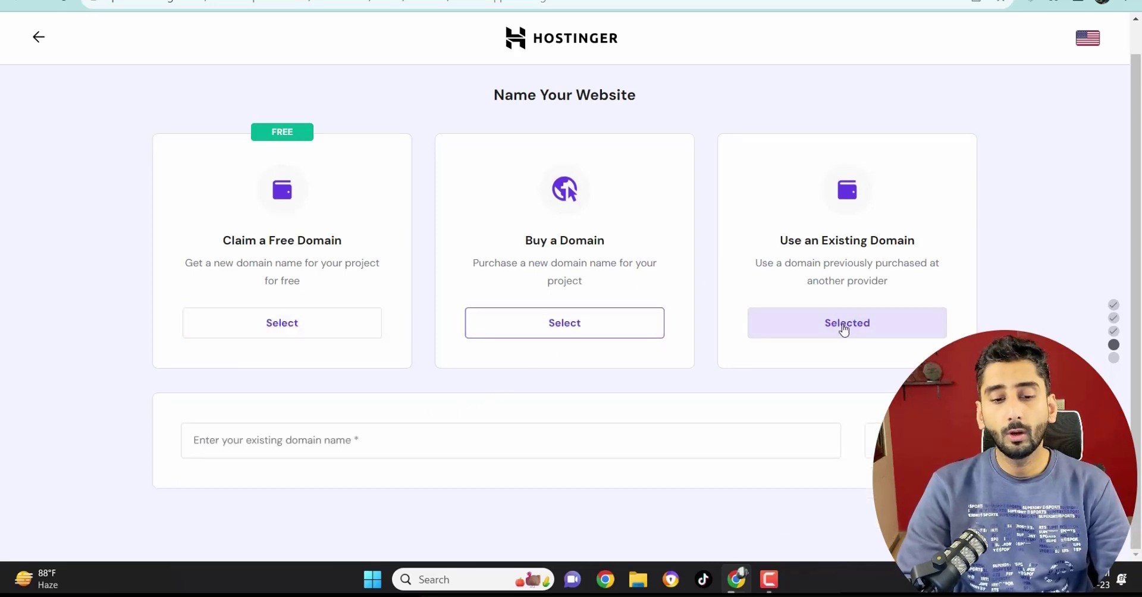
click(286, 473)
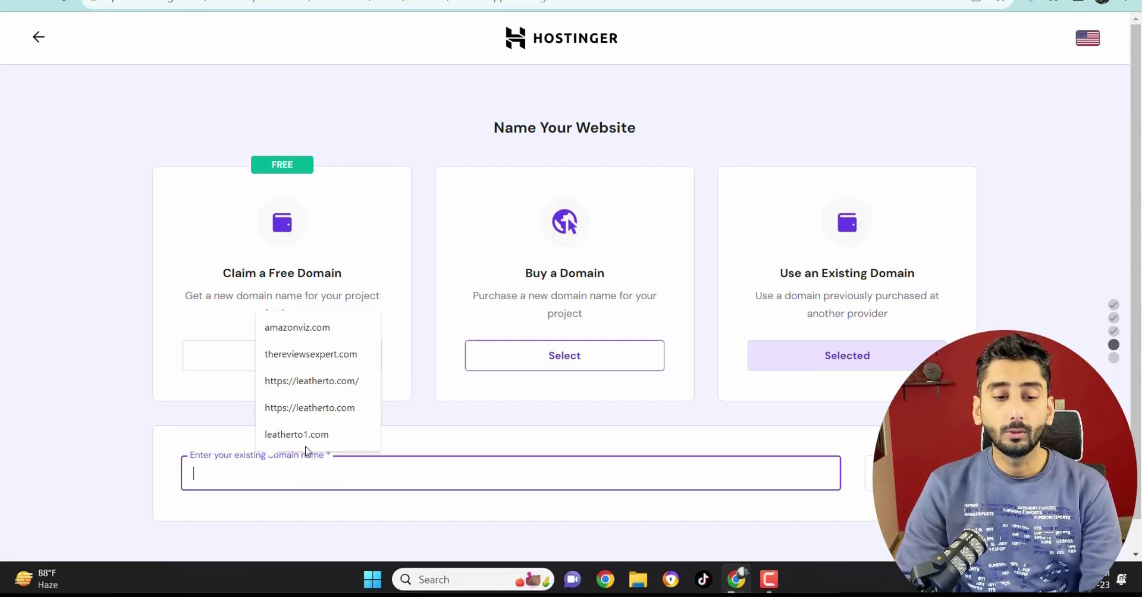
key(Down)
key(Return)
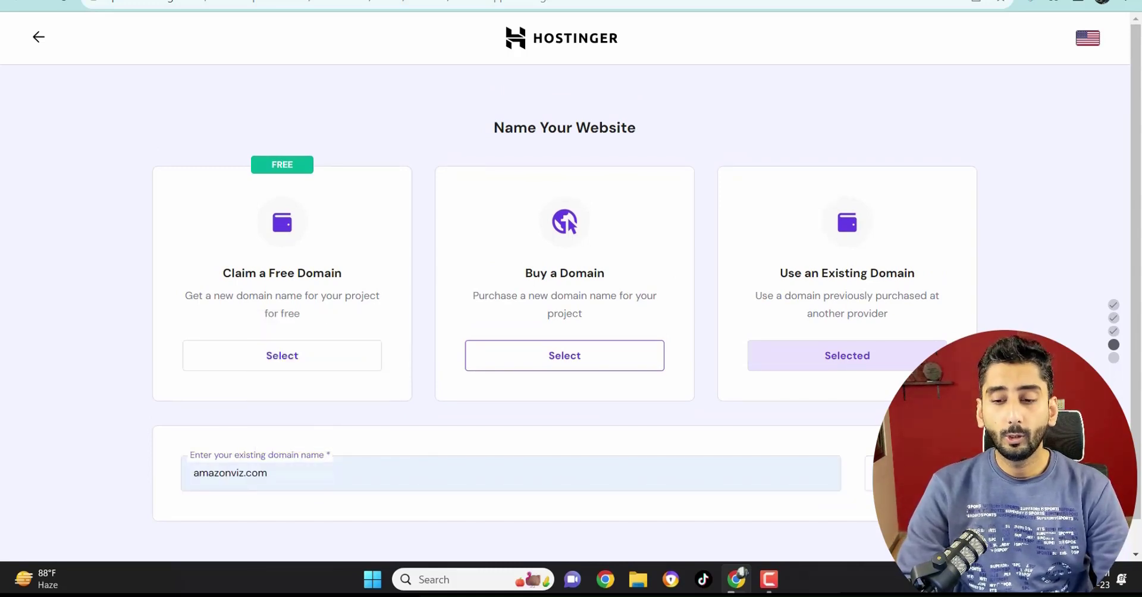
key(Return)
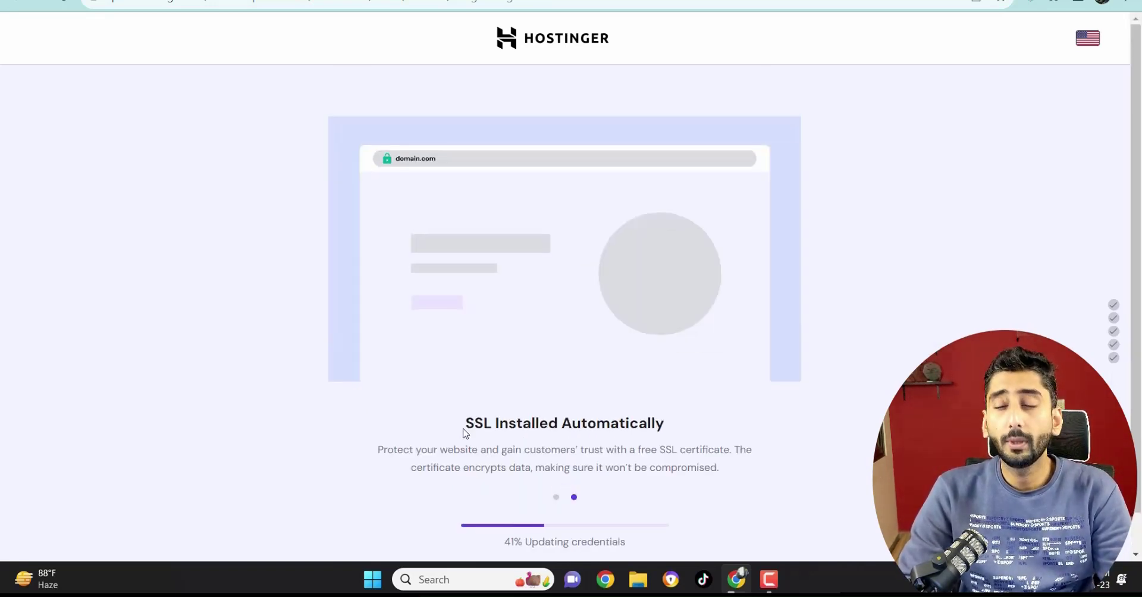
drag(464, 432, 523, 430)
click(535, 438)
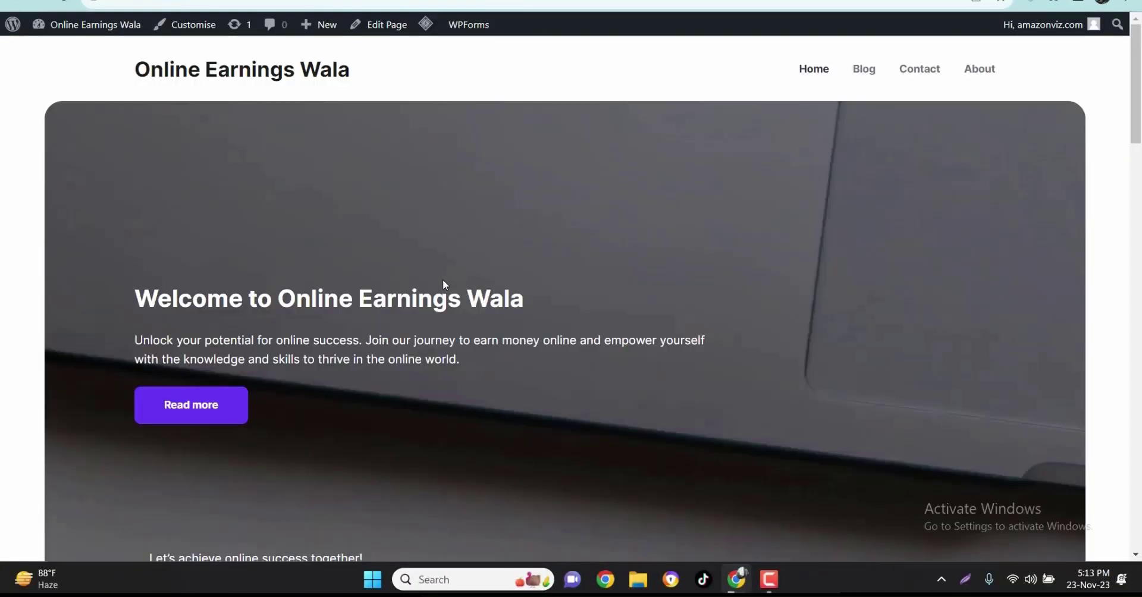
- Review the new website's home page, including the welcome banner, featured post, latest posts and footer
scroll(443, 288, down, 5)
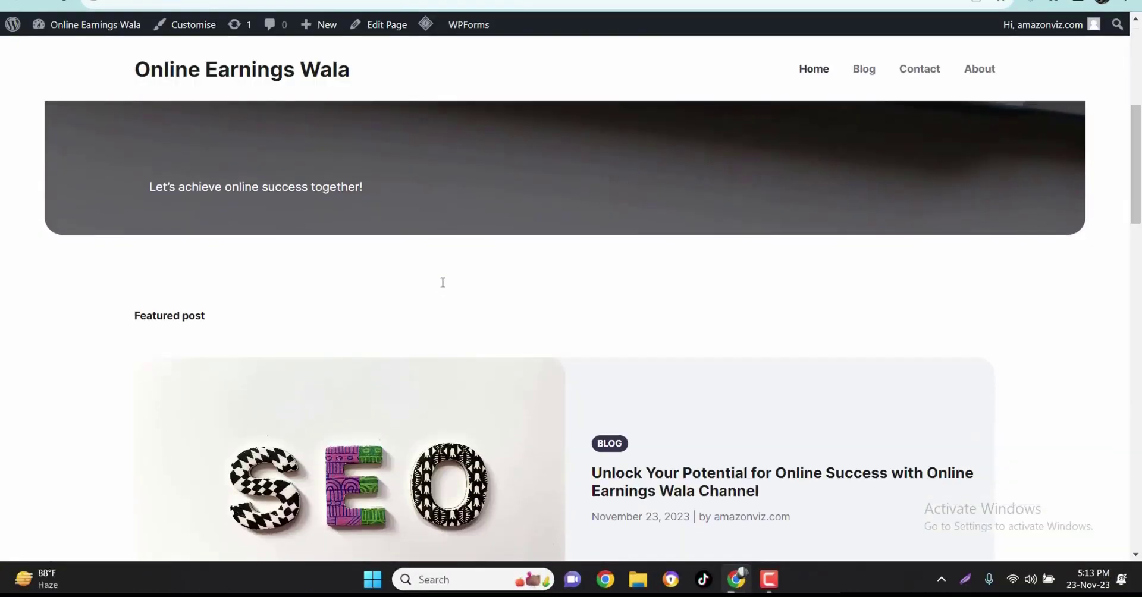
scroll(659, 154, up, 5)
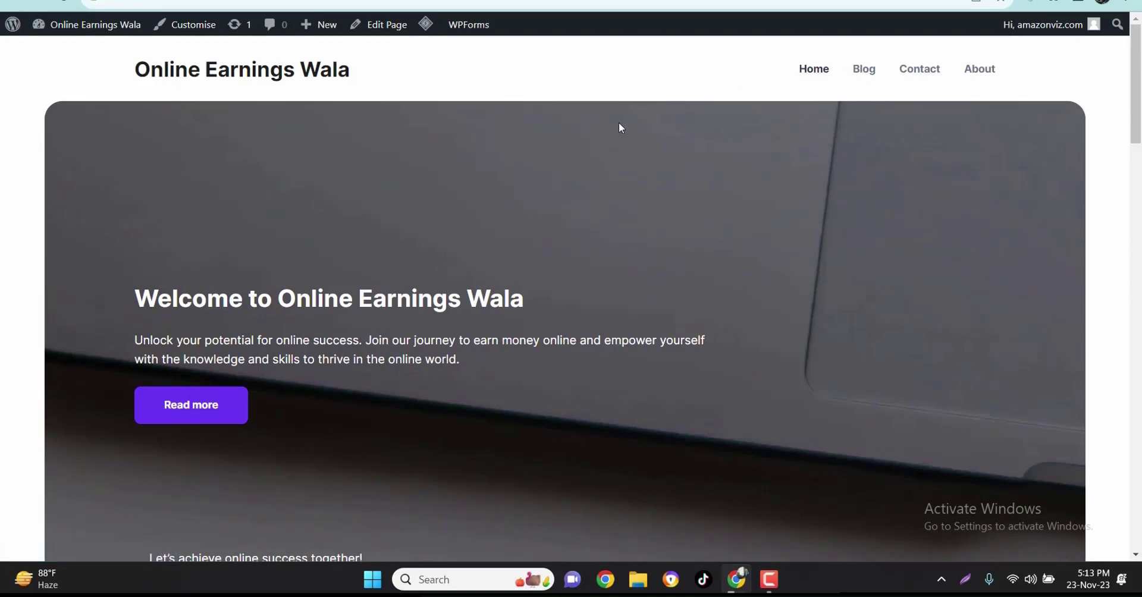
drag(146, 296, 304, 314)
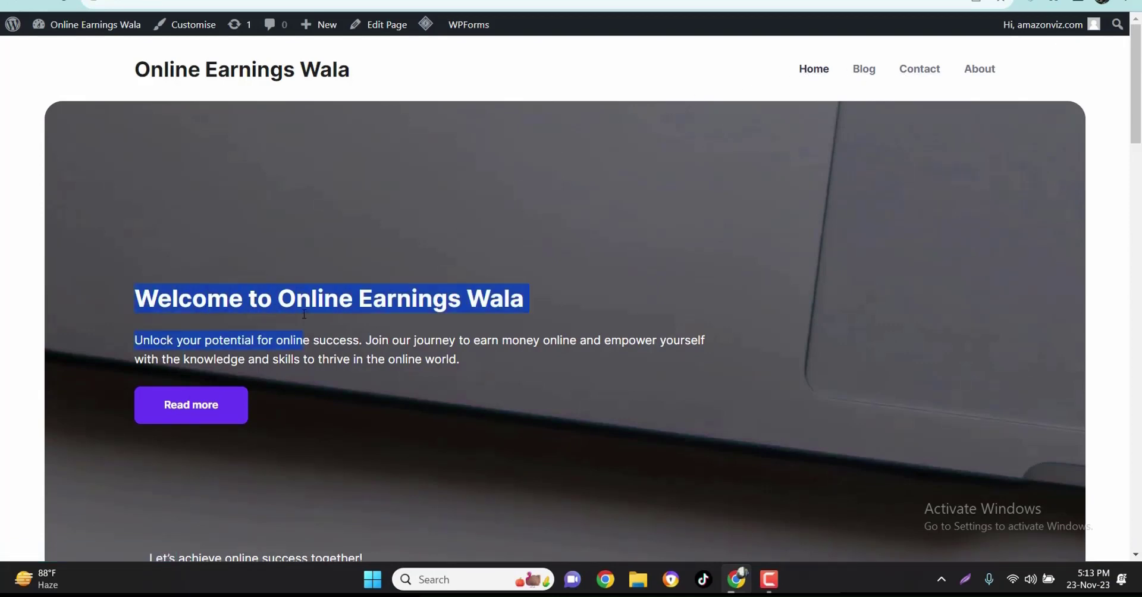
click(311, 345)
scroll(311, 342, down, 5)
scroll(354, 352, up, 5)
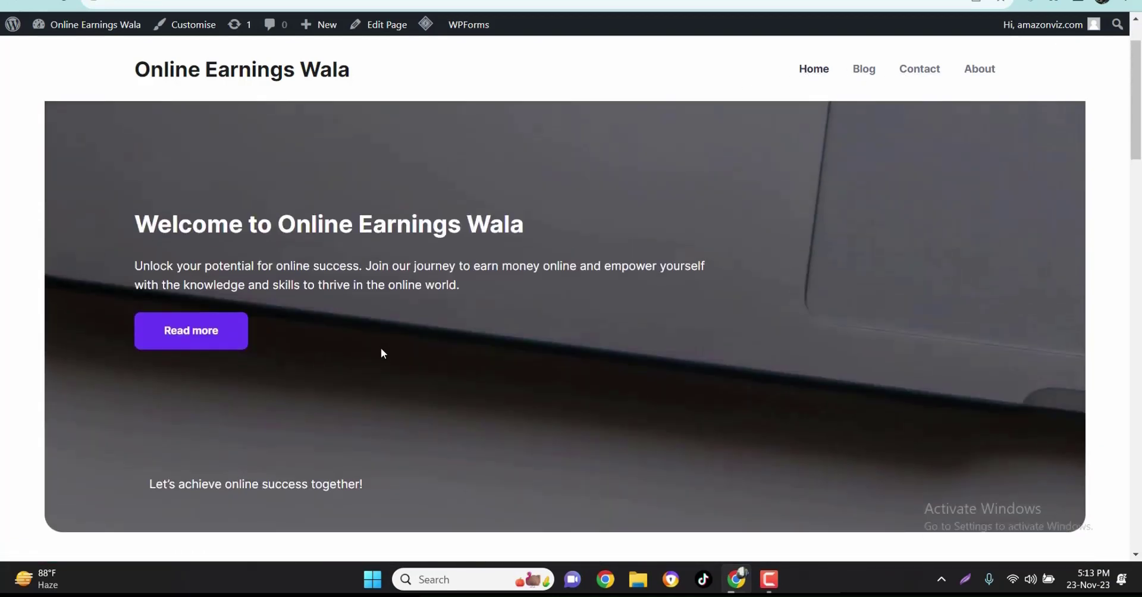
scroll(821, 375, down, 8)
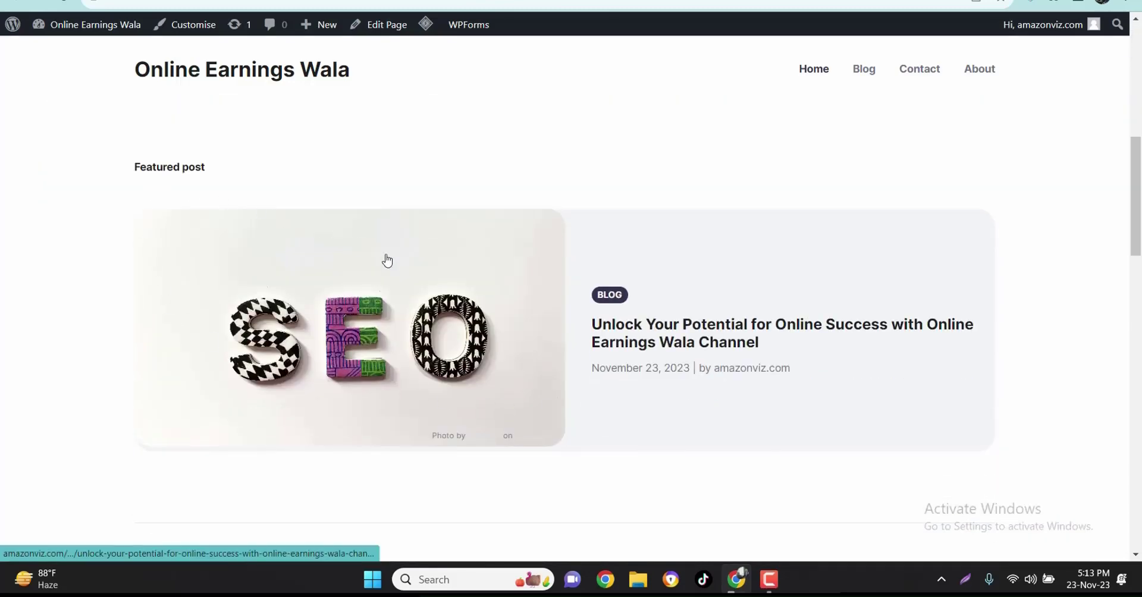
scroll(576, 337, down, 1)
scroll(576, 337, down, 12)
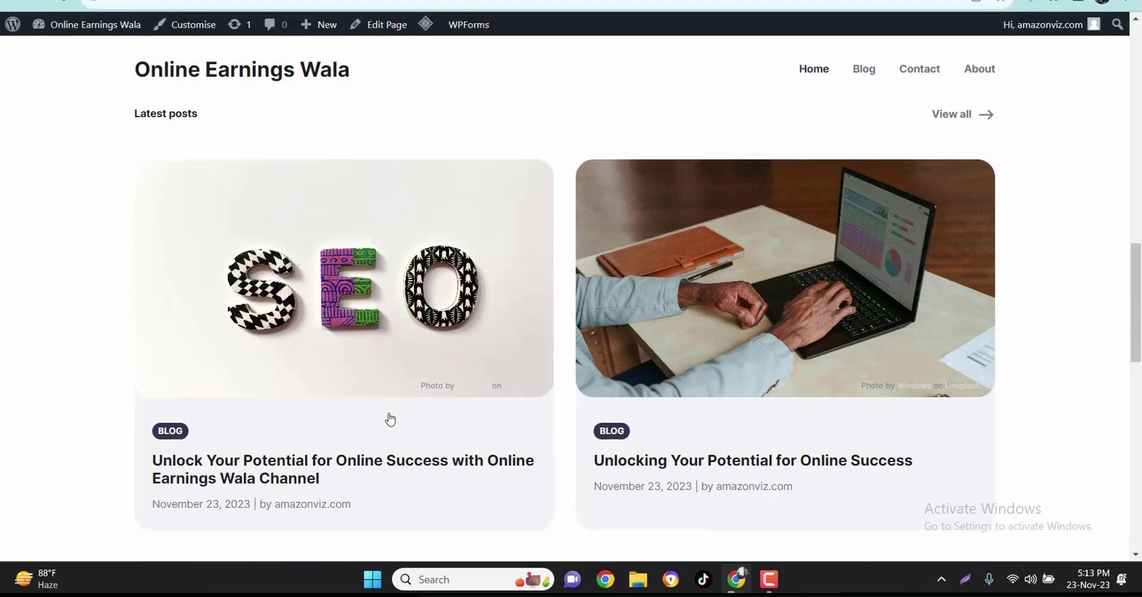
scroll(169, 391, down, 7)
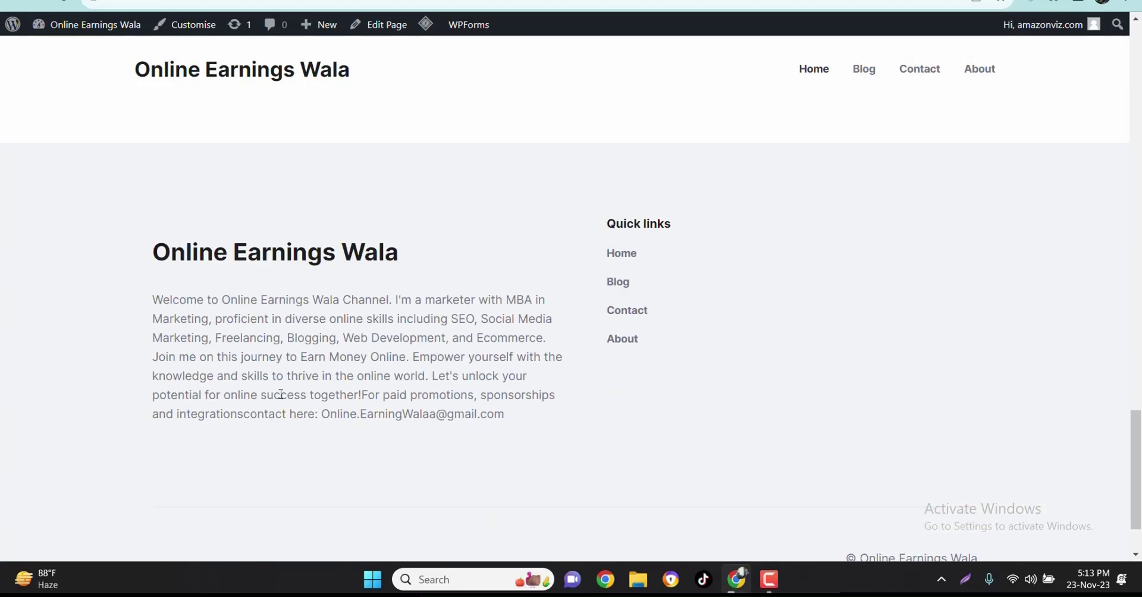
scroll(278, 394, down, 2)
scroll(347, 390, up, 15)
scroll(347, 391, down, 5)
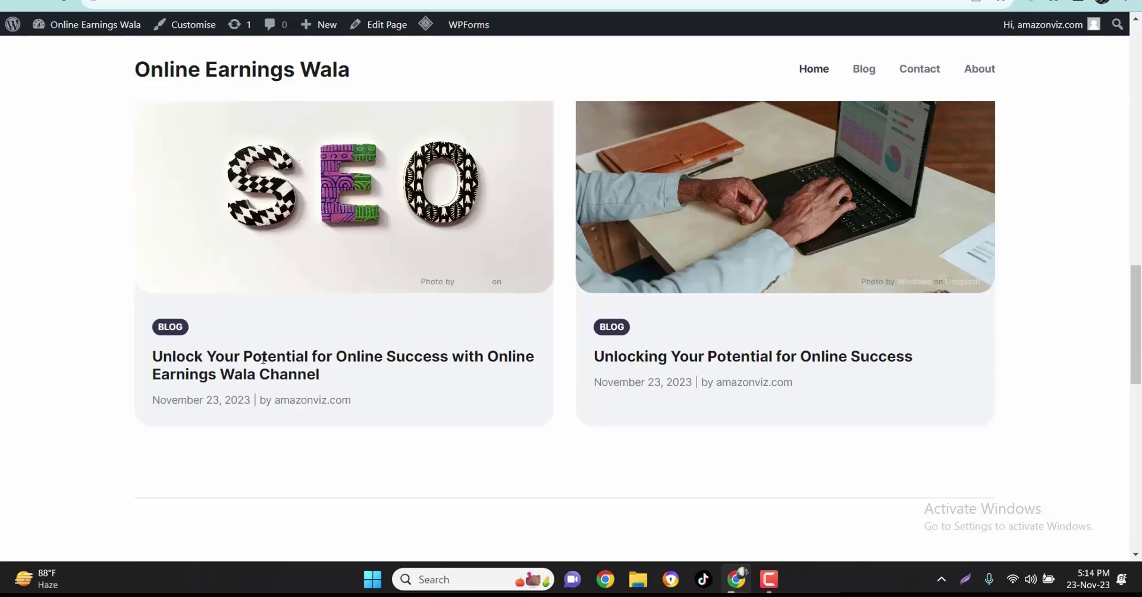
scroll(263, 359, down, 4)
scroll(263, 358, up, 12)
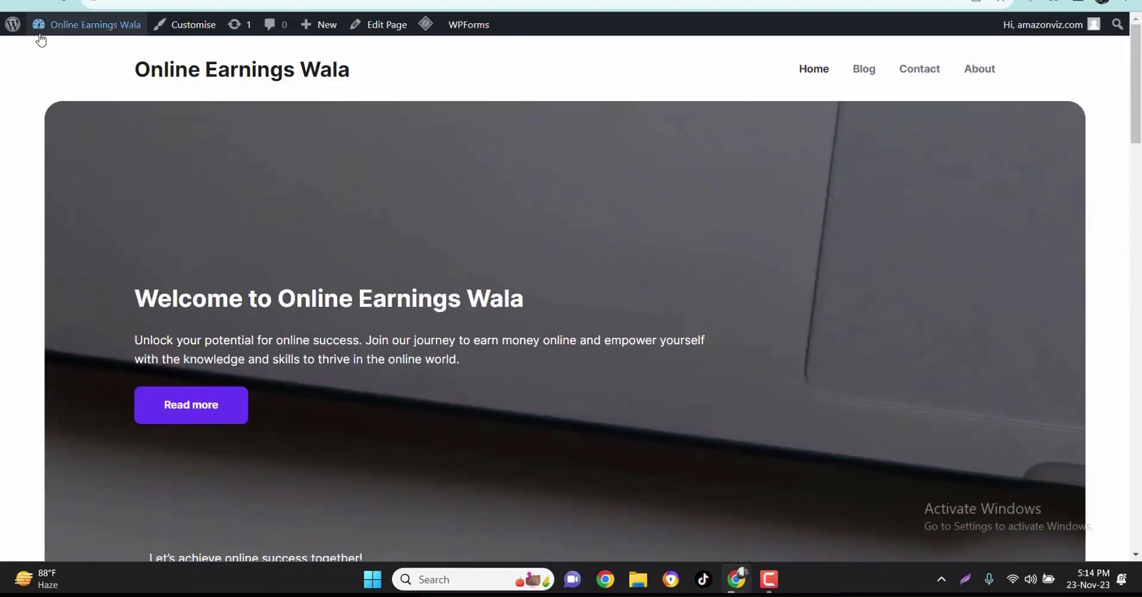
- Open the WordPress dashboard of Online Earnings Wala and look through it alongside the live home page
mouse_move(41, 36)
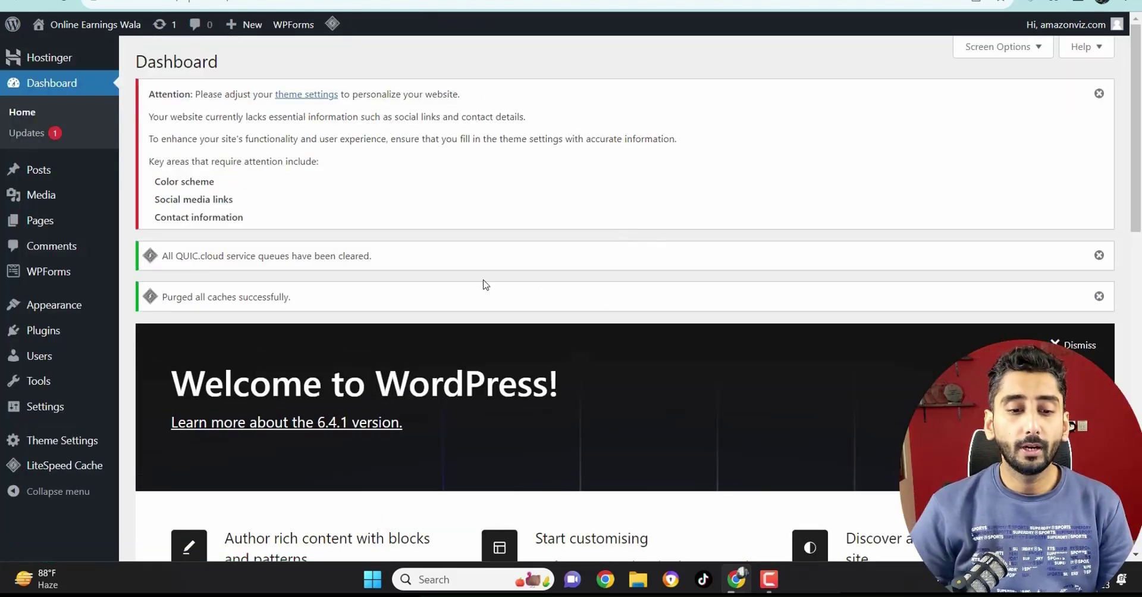
scroll(486, 282, down, 6)
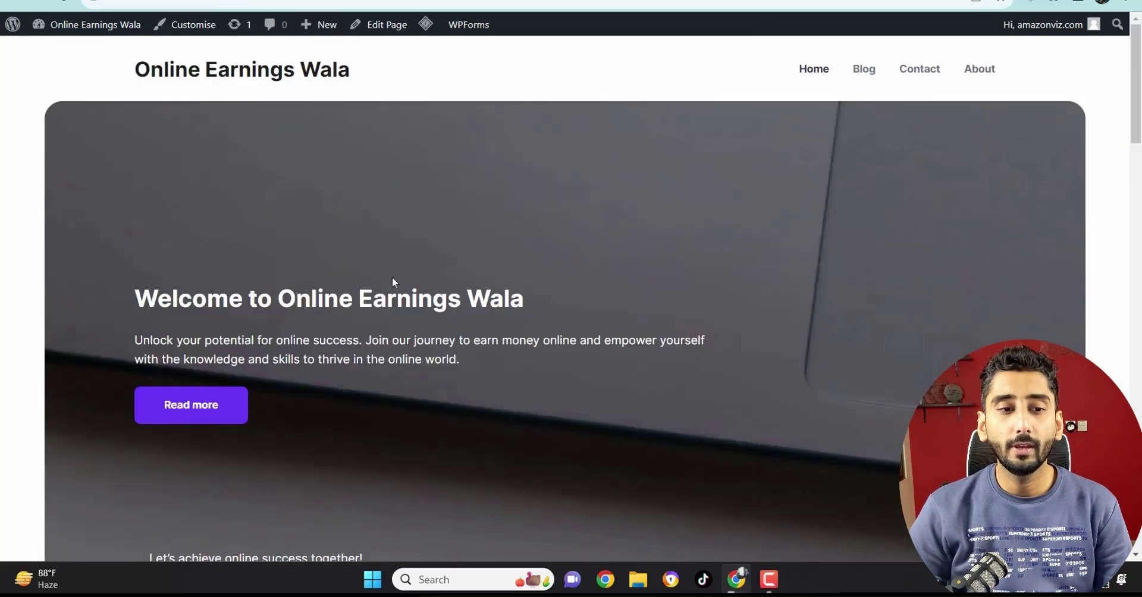
scroll(416, 332, down, 15)
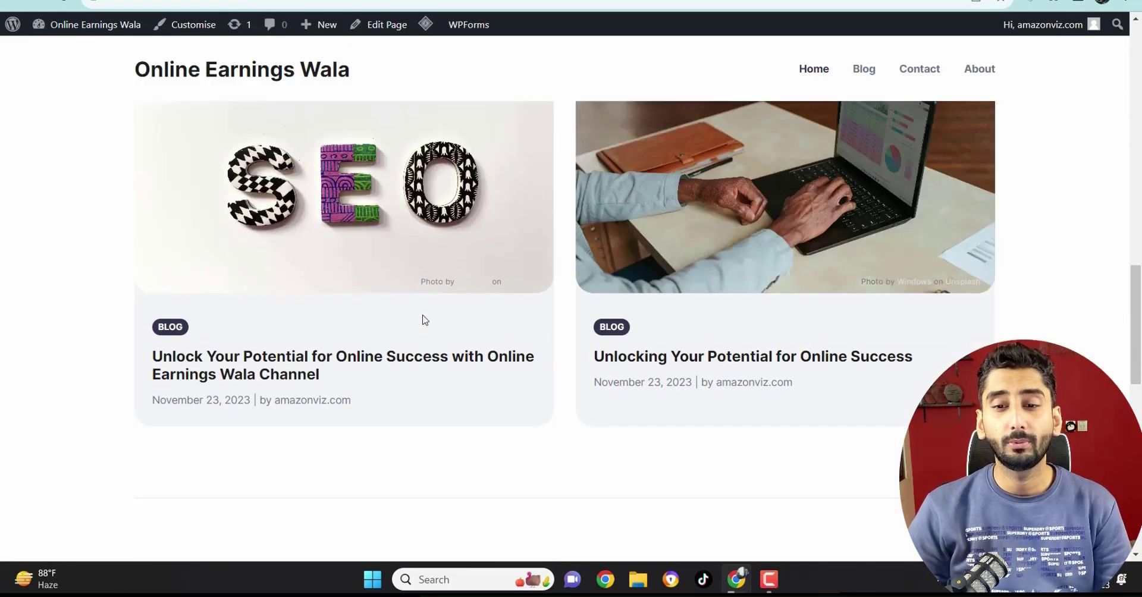
scroll(750, 270, up, 15)
scroll(602, 290, down, 7)
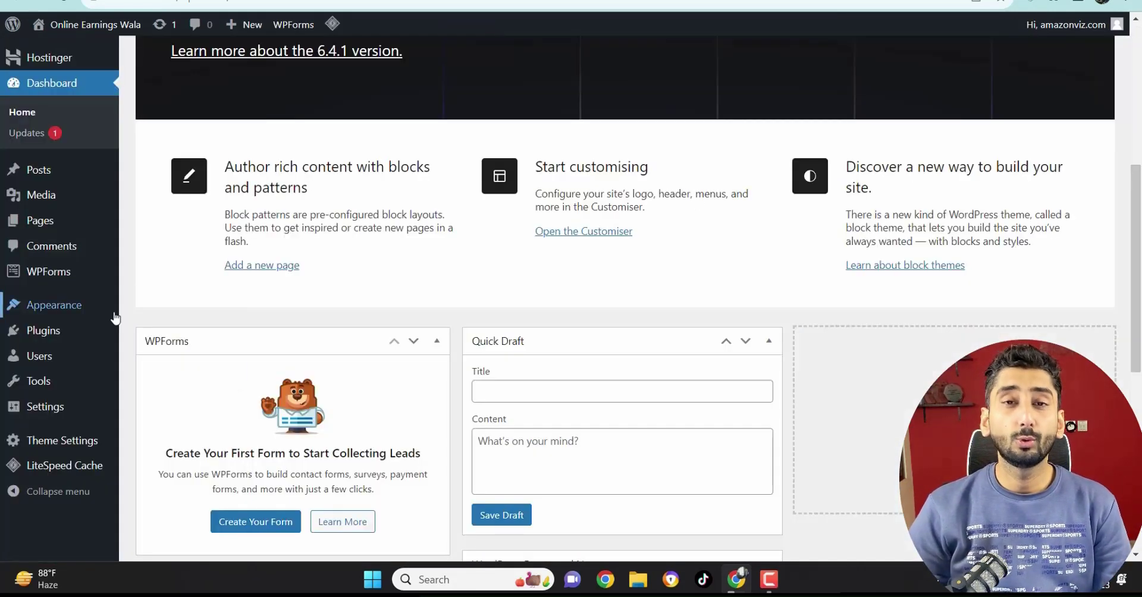
- Open the site's General Settings to check the Site Title field, and look over the Writing Settings
mouse_move(99, 411)
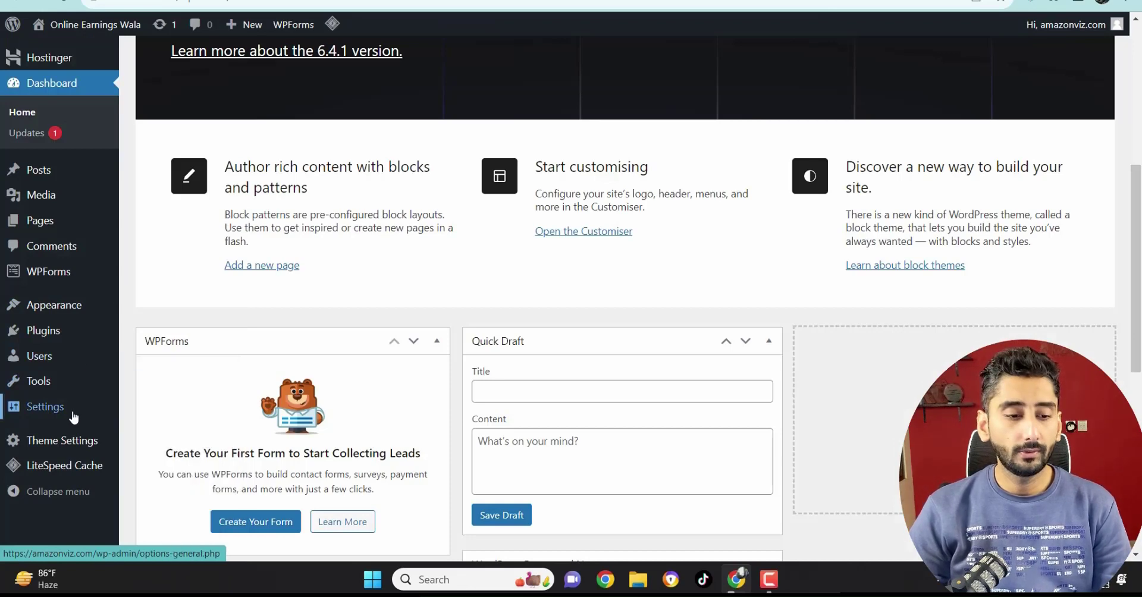
click(162, 374)
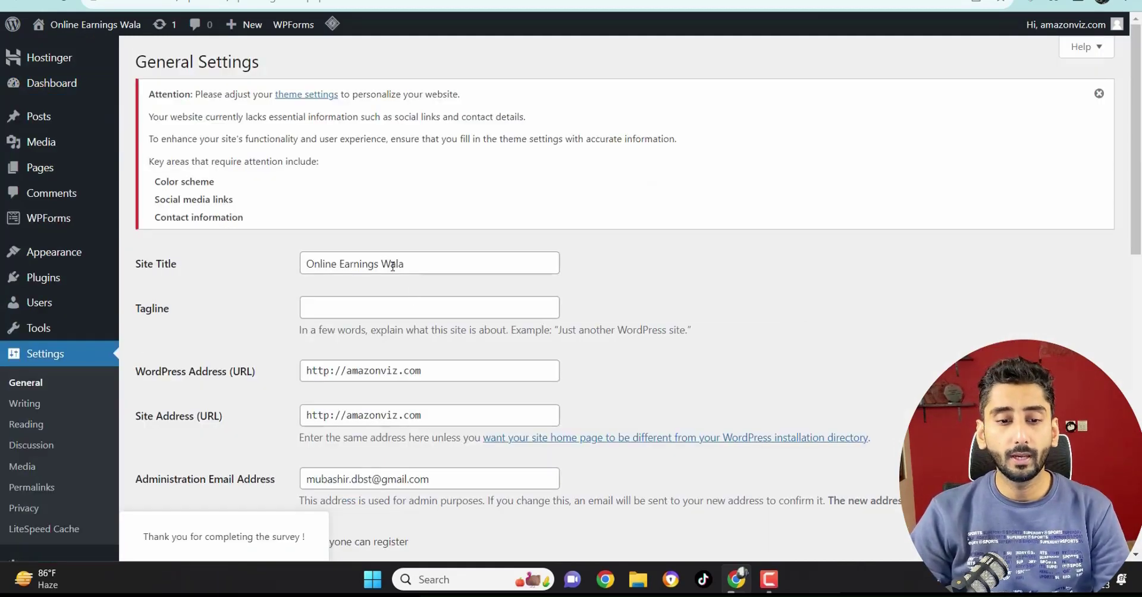
click(426, 267)
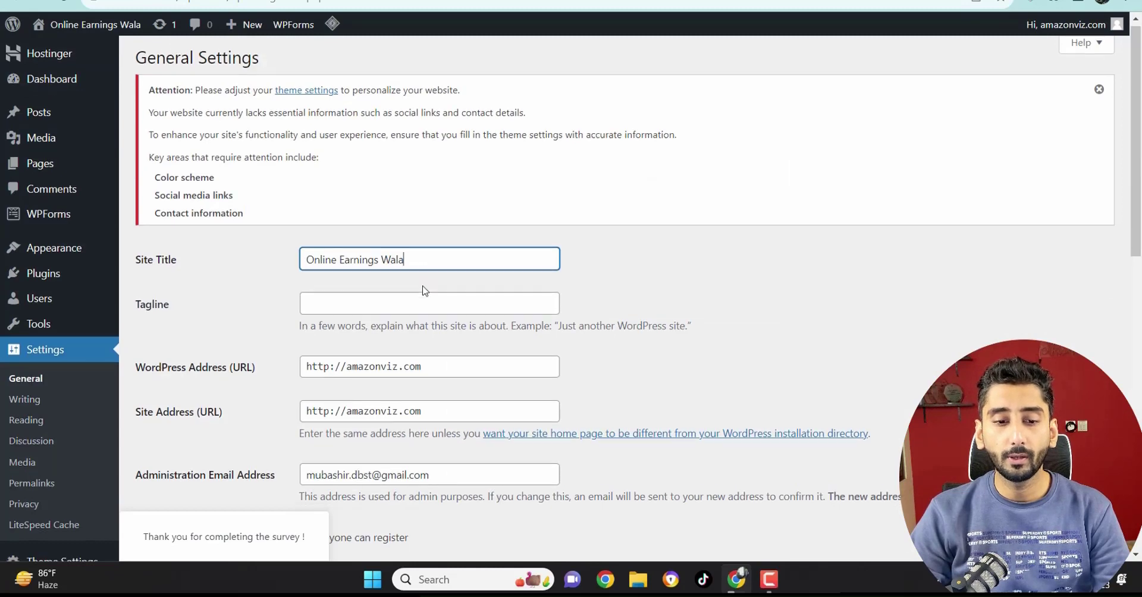
scroll(422, 287, down, 3)
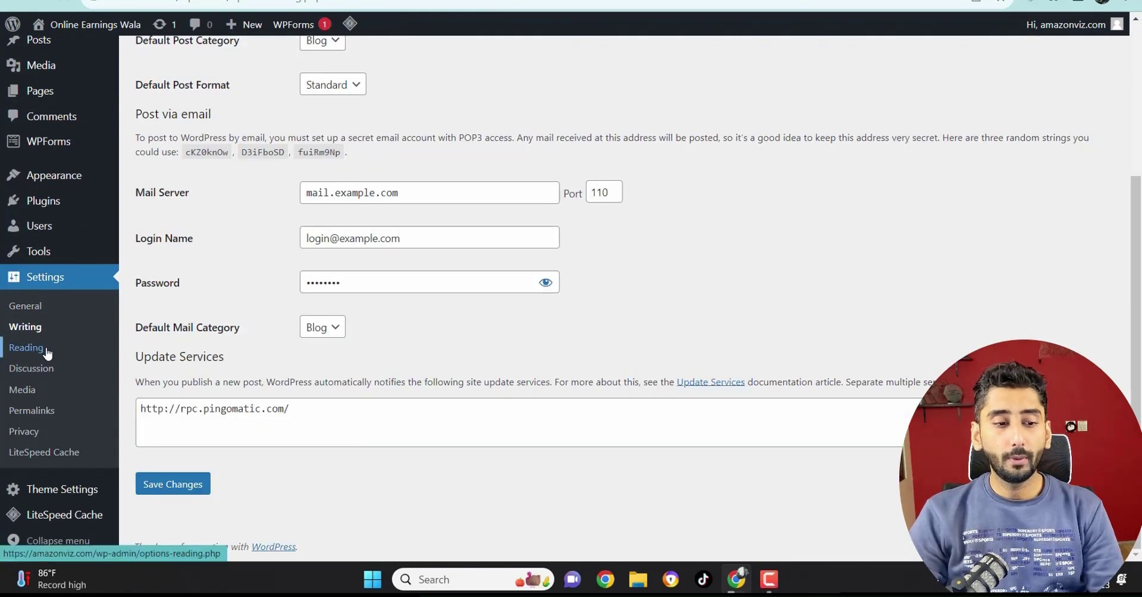
- In the Reading Settings, set the homepage to display a static page, with Home as homepage and Blog as posts page
click(47, 351)
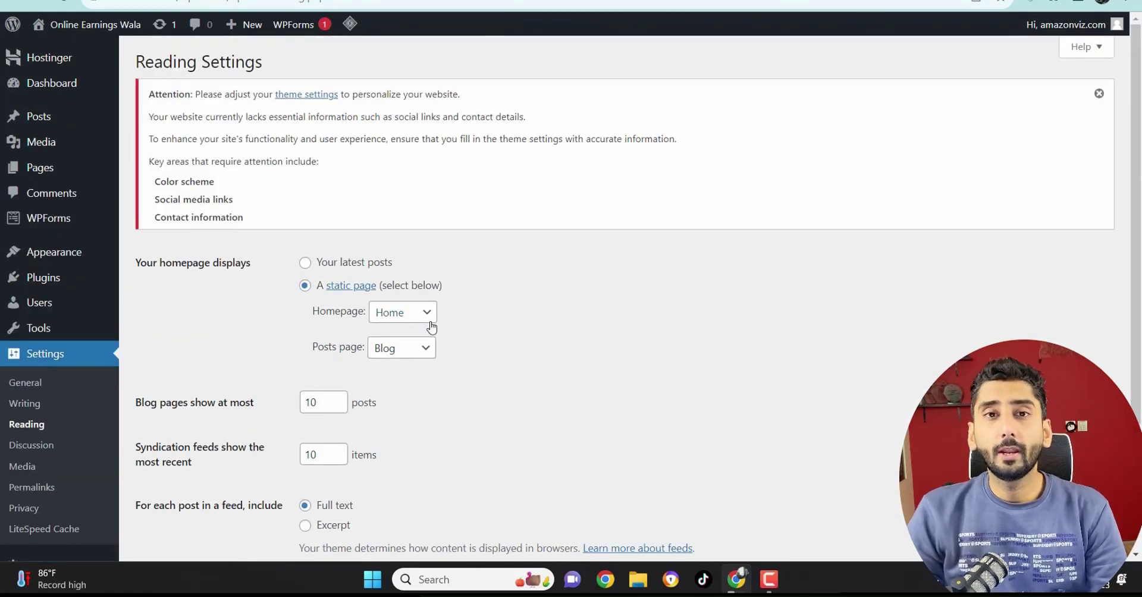
scroll(428, 328, down, 1)
drag(136, 195, 233, 192)
click(257, 197)
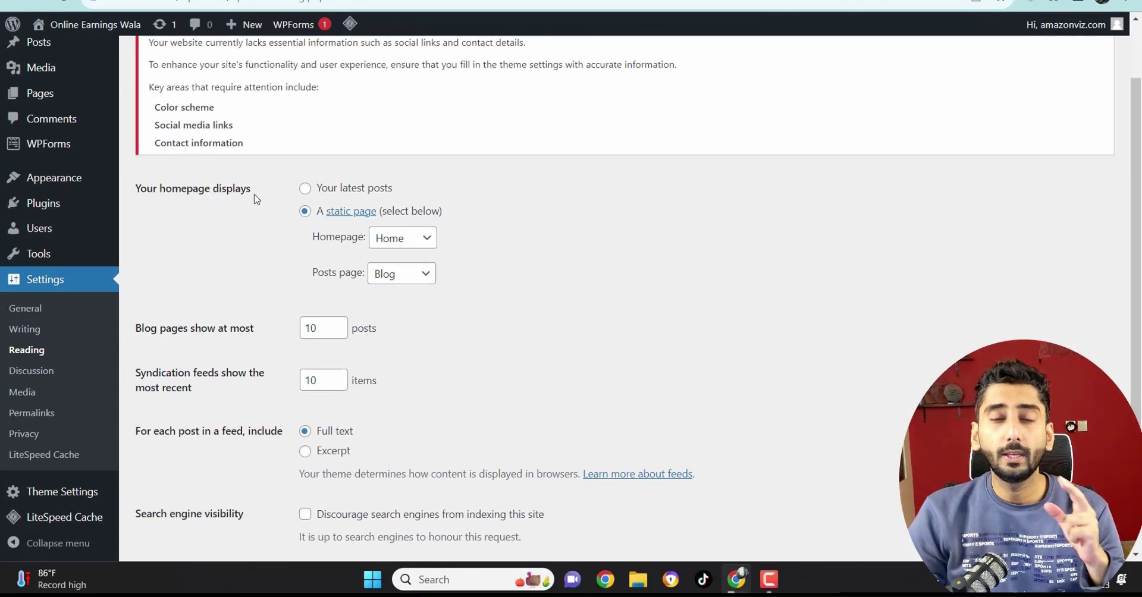
click(305, 189)
click(305, 213)
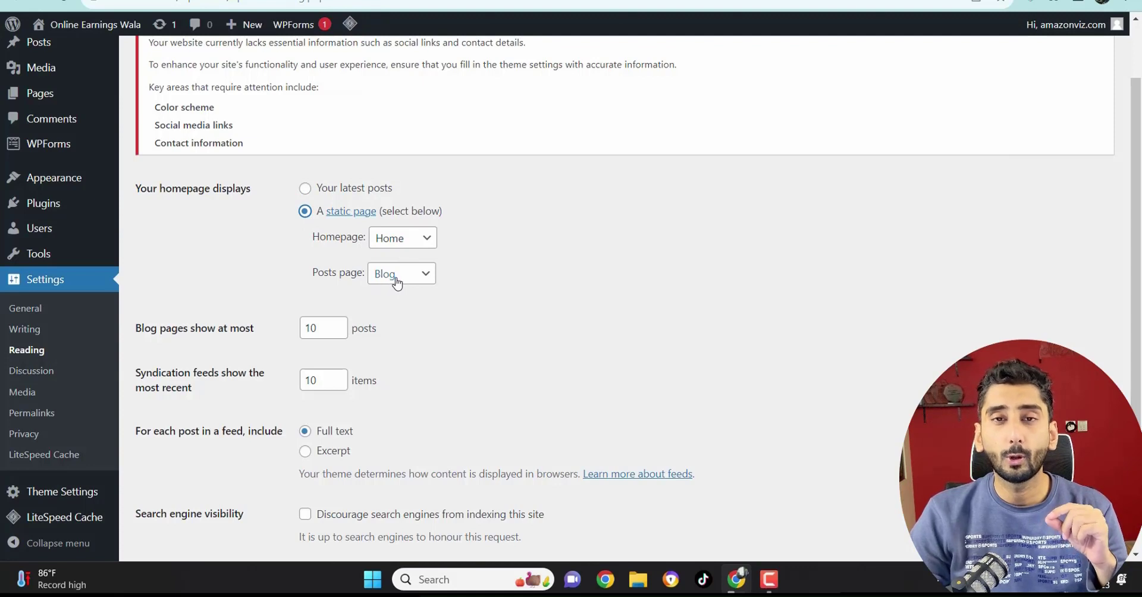
- Set each post in a feed to include only the Excerpt and save the reading settings
scroll(314, 254, down, 1)
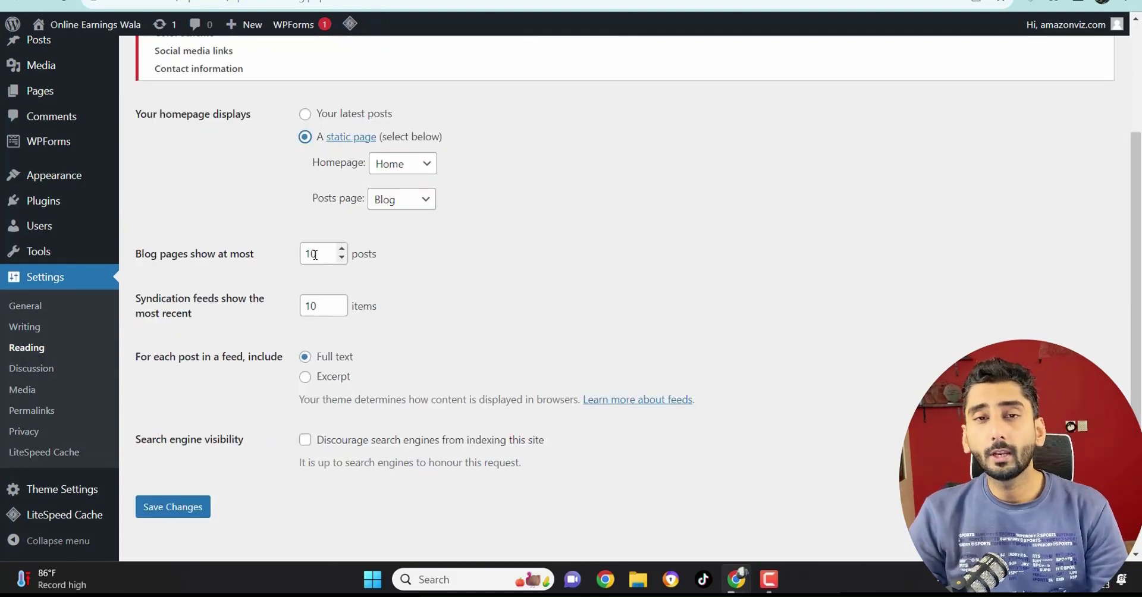
click(315, 254)
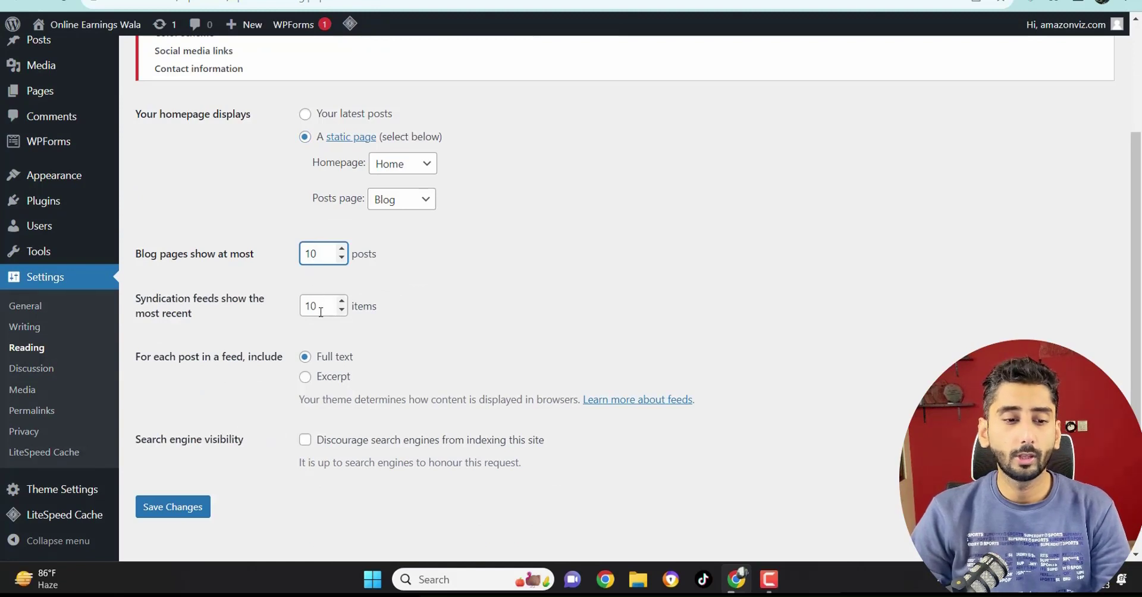
scroll(238, 331, down, 1)
drag(142, 335, 219, 334)
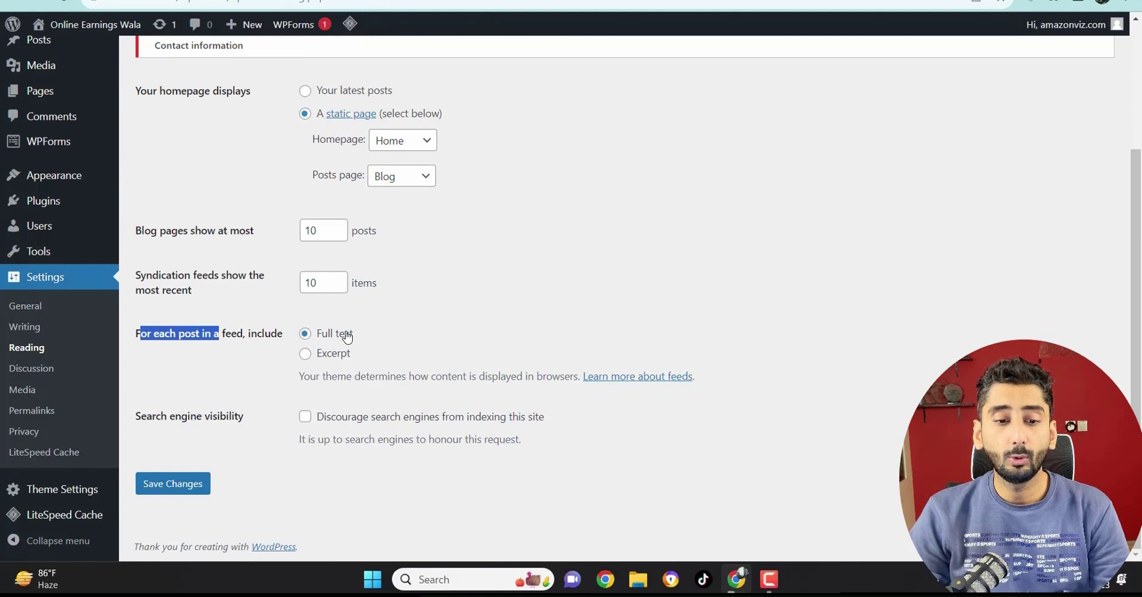
click(323, 356)
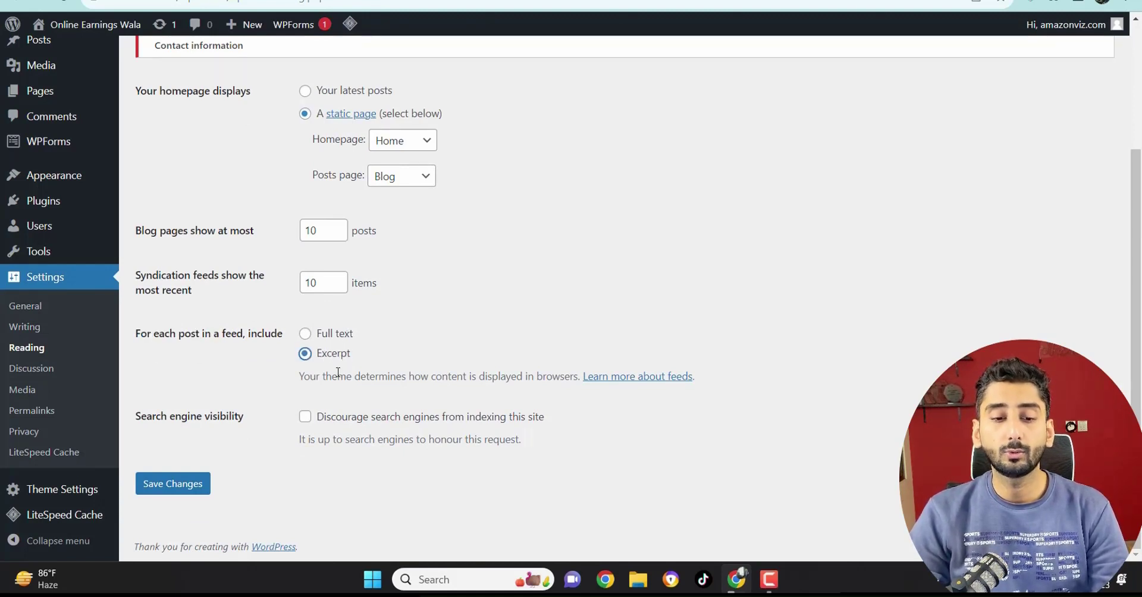
click(175, 494)
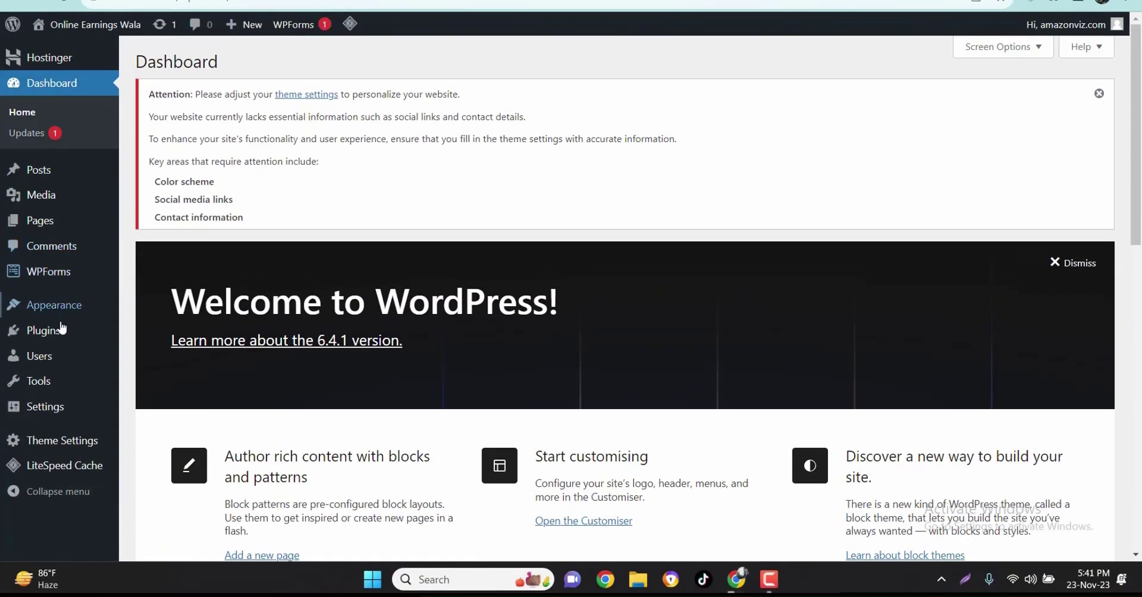
- Open the site's installed themes and look through the active Hostinger blog theme and the alternatives
mouse_move(57, 312)
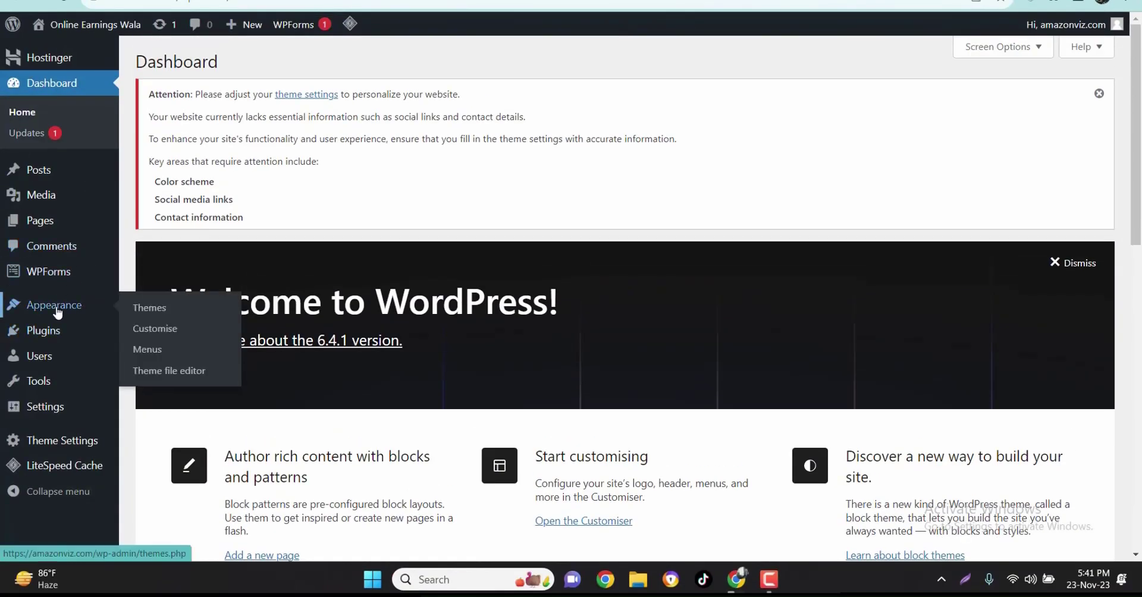
click(156, 309)
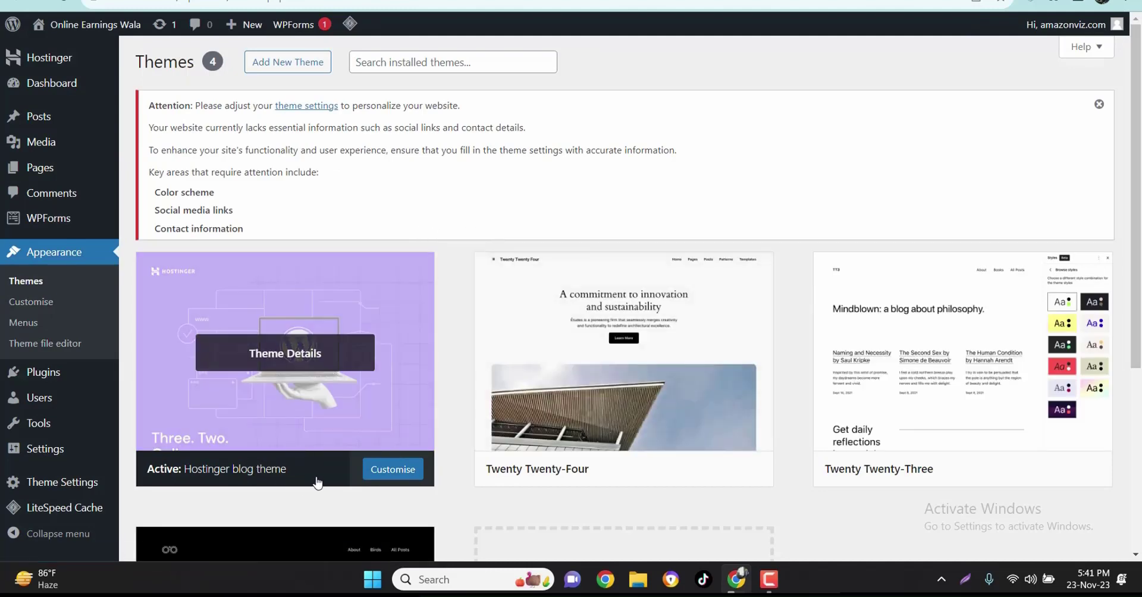
scroll(856, 402, down, 3)
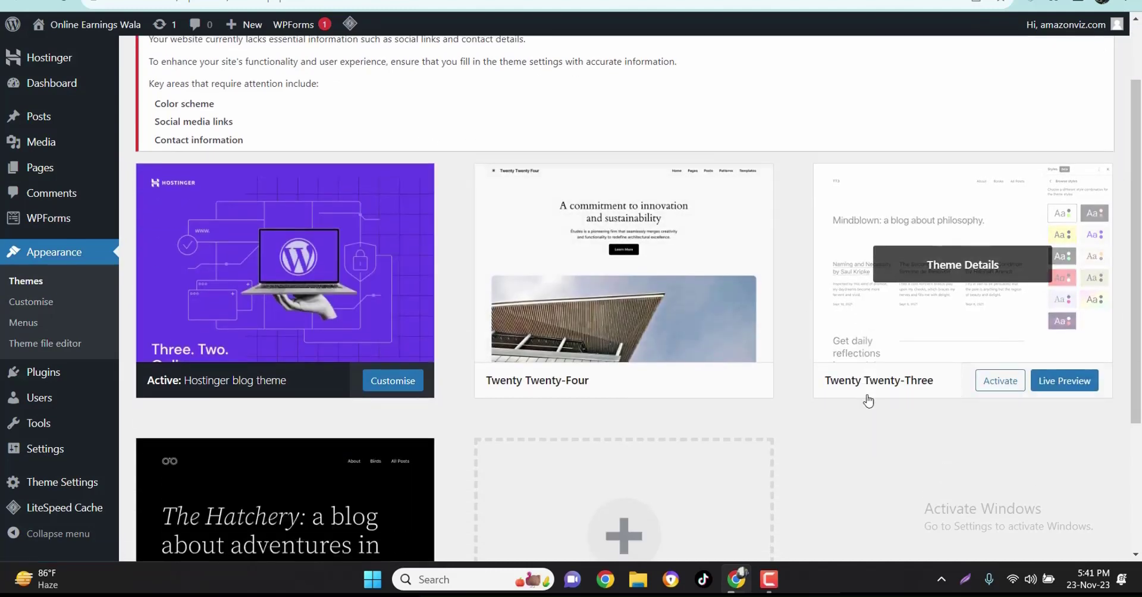
scroll(655, 433, down, 1)
scroll(288, 69, up, 5)
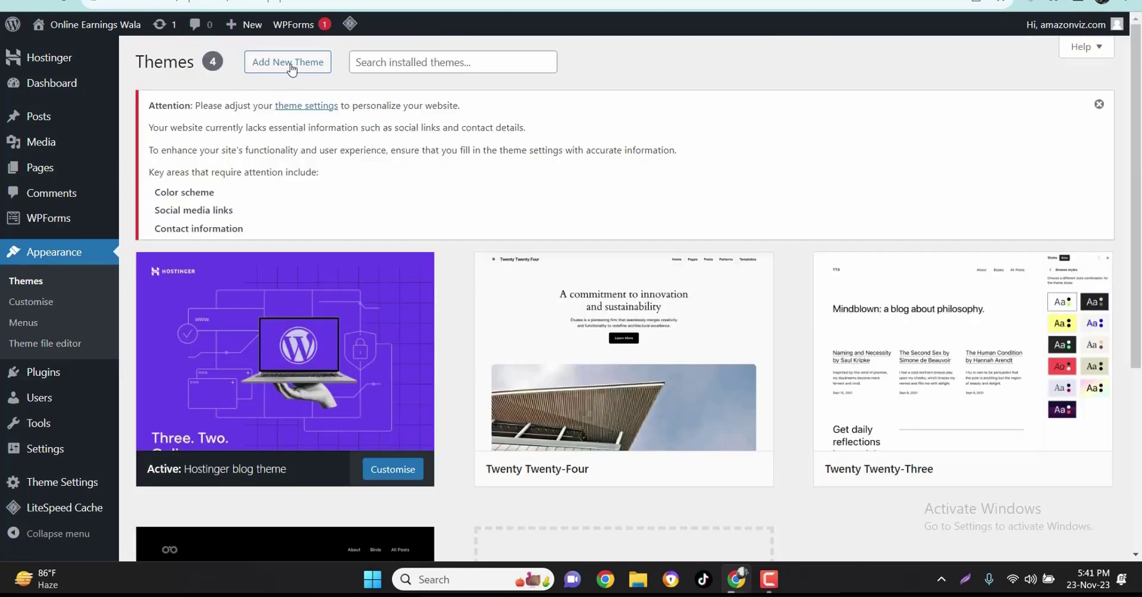
- Search the themes available to add for "generatepress" and install the GeneratePress theme
click(288, 62)
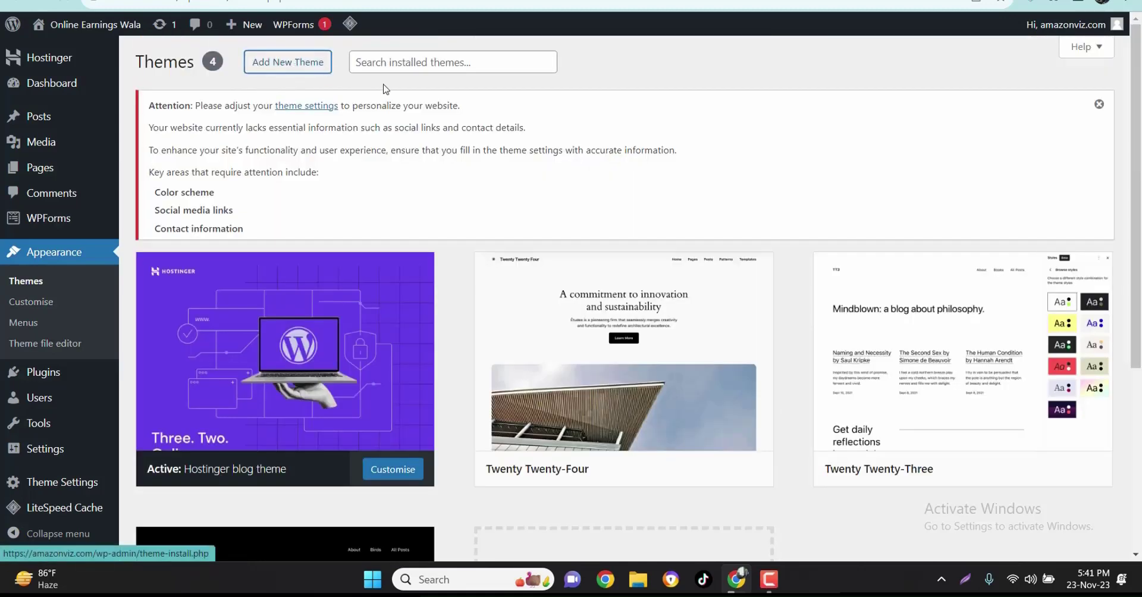
click(979, 121)
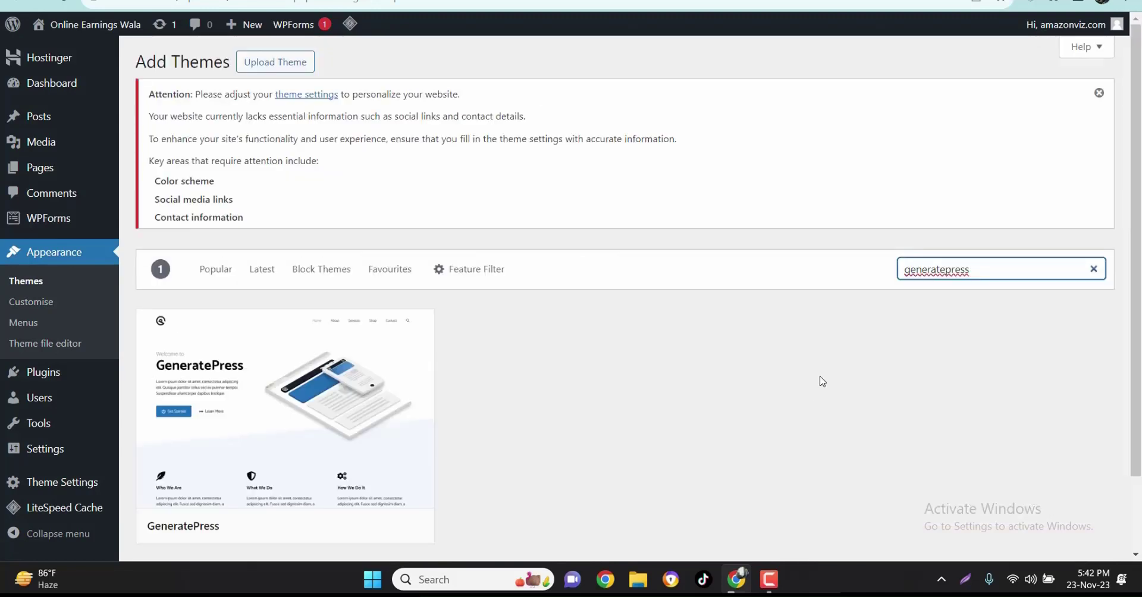
scroll(476, 382, down, 2)
mouse_move(281, 385)
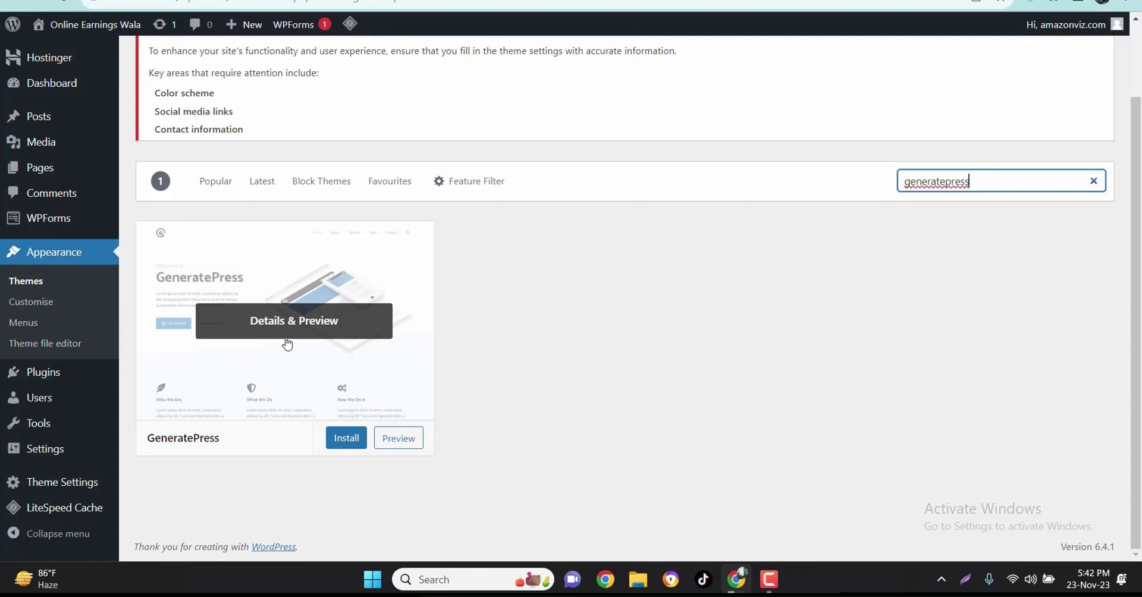
click(350, 444)
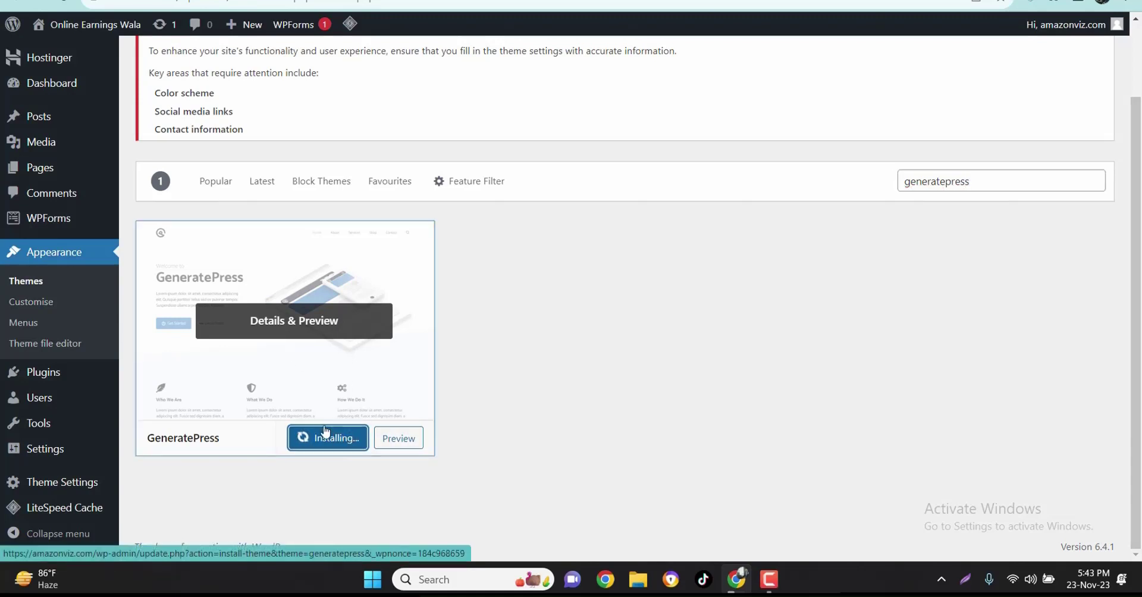
click(333, 449)
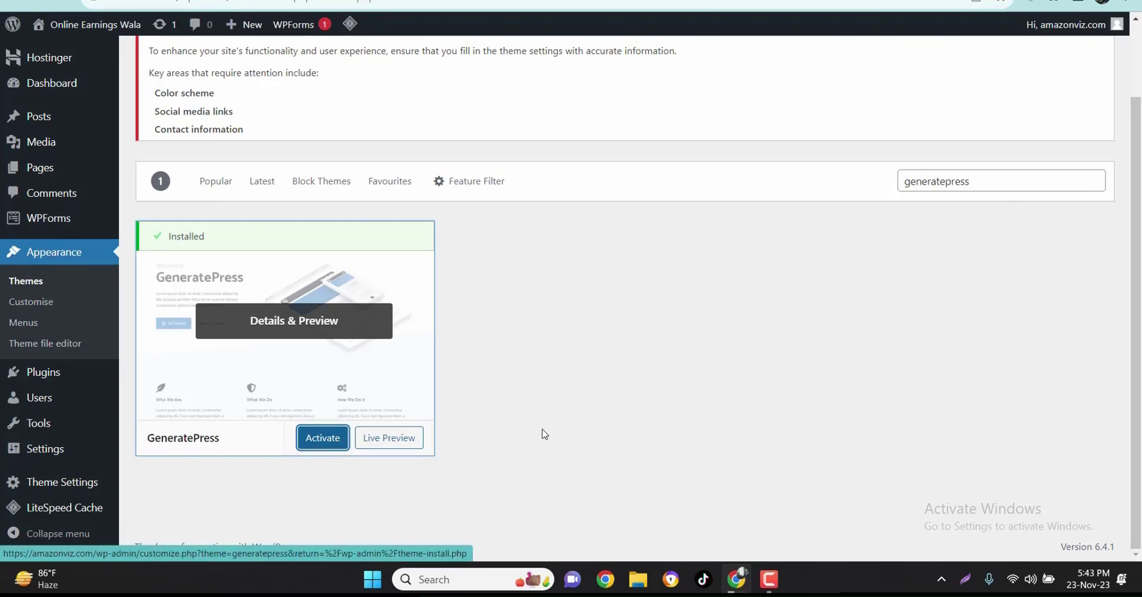
key(ctrl+t)
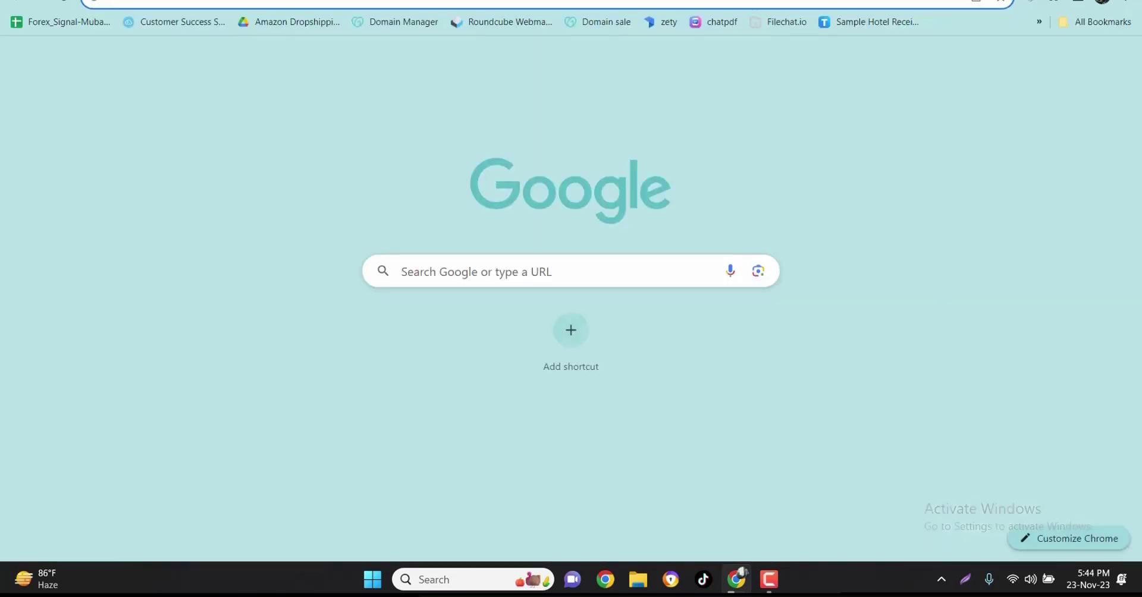
text(amaozn)
key(Down)
key(Down)
key(Down)
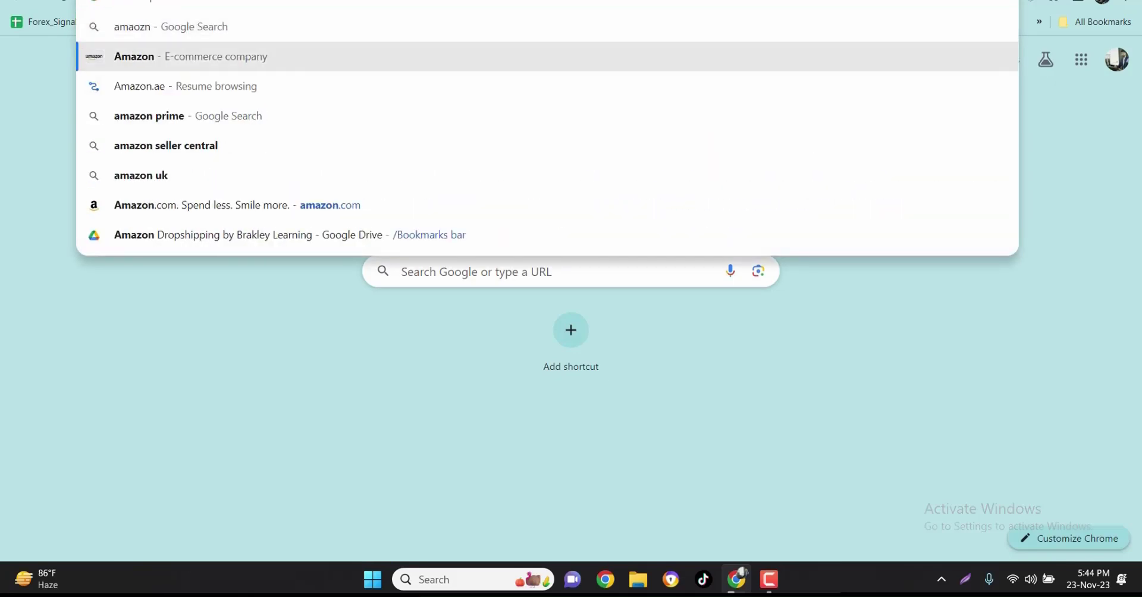
key(ctrl+a)
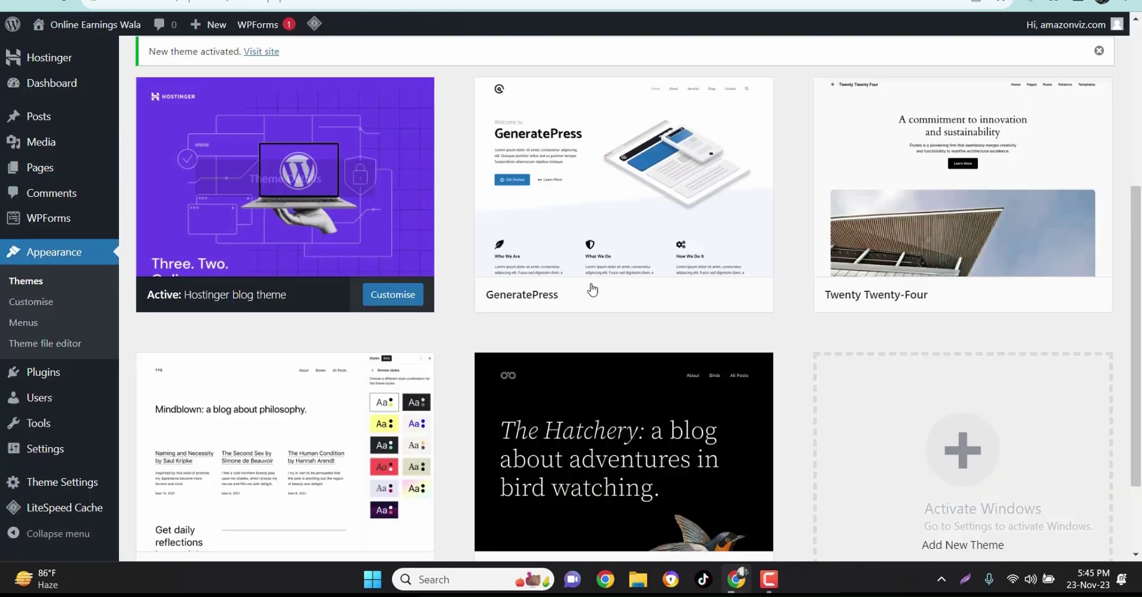
- Examine the live home page with the Hostinger blog theme active, from the welcome banner to the footer's quick links
mouse_move(538, 296)
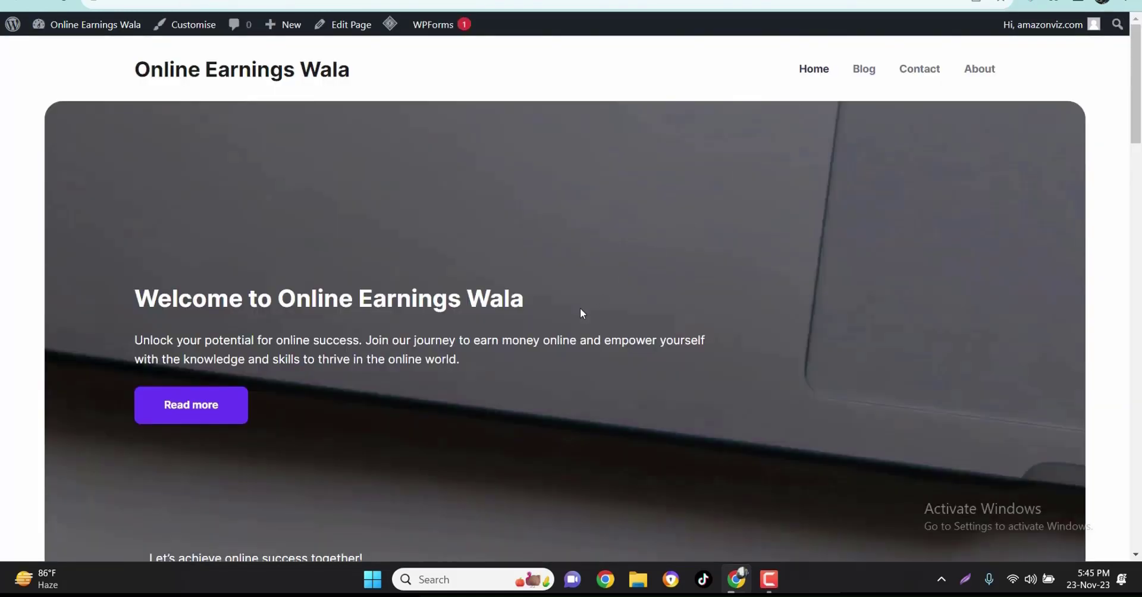
scroll(580, 310, down, 10)
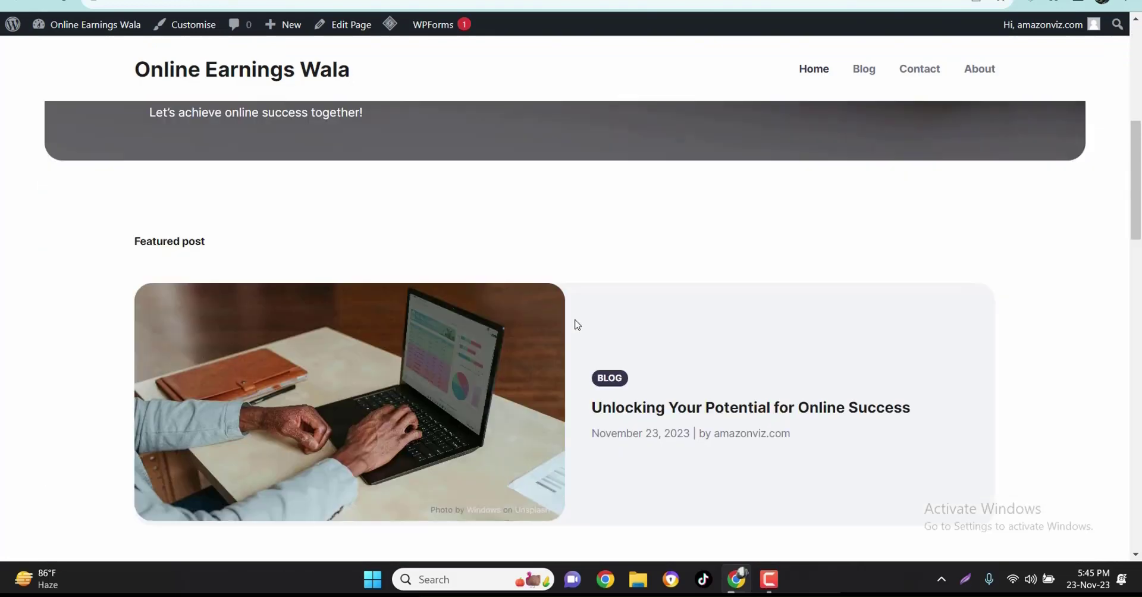
scroll(619, 366, down, 6)
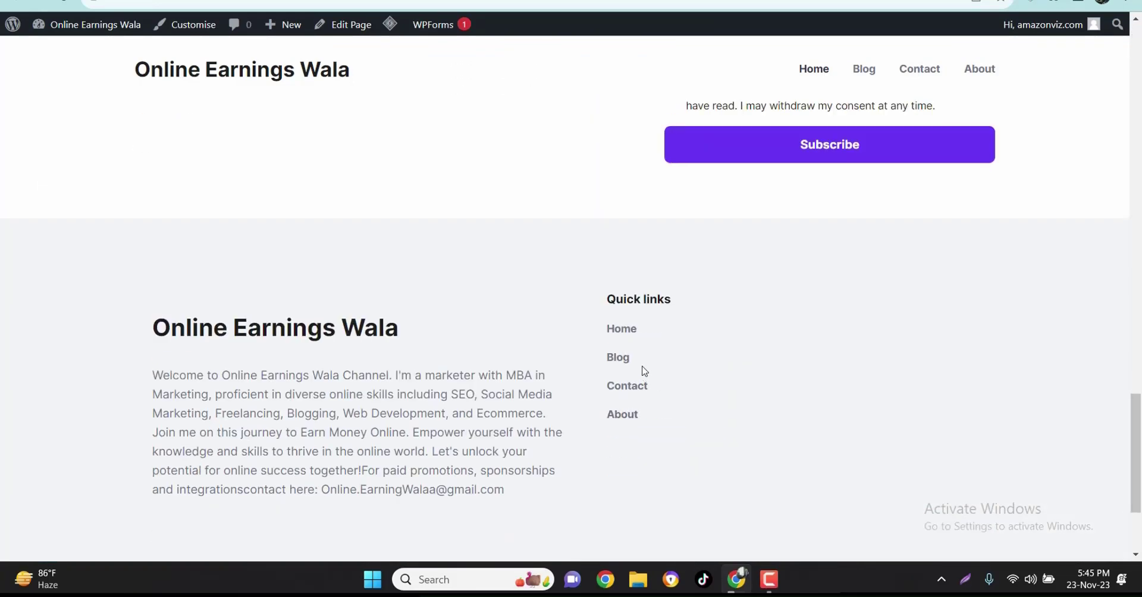
scroll(642, 375, up, 15)
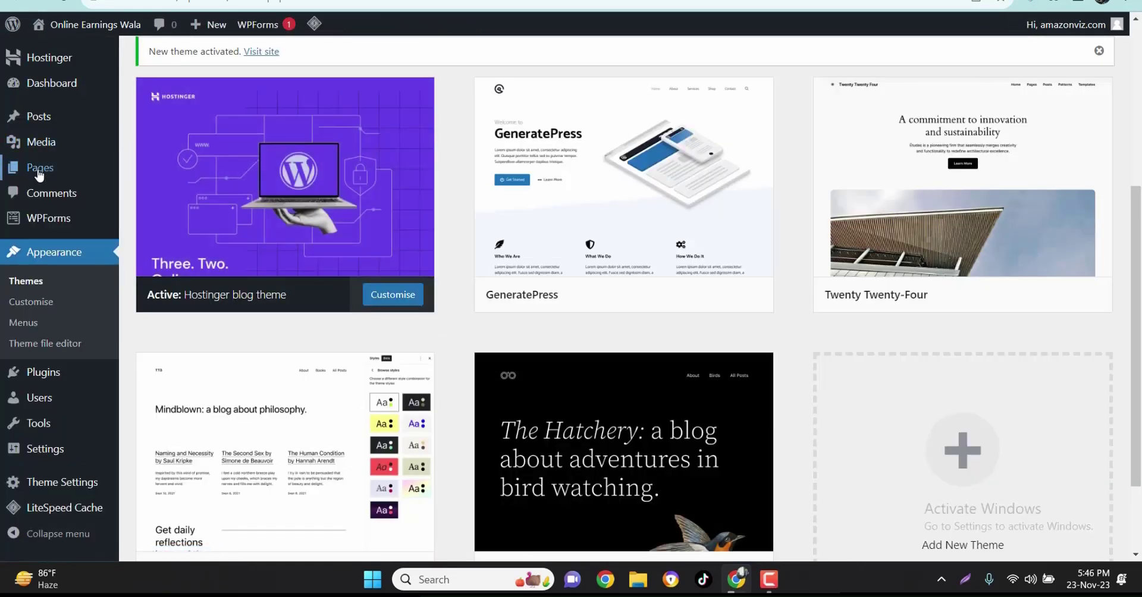
- Open the list of all site pages and look through the published and draft entries
mouse_move(40, 176)
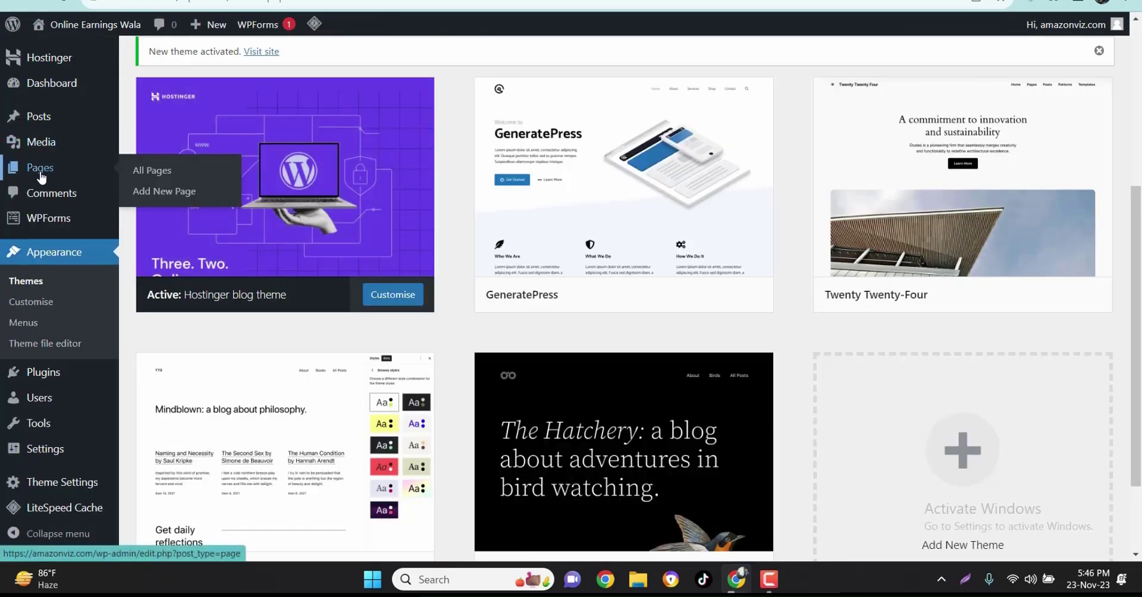
click(136, 171)
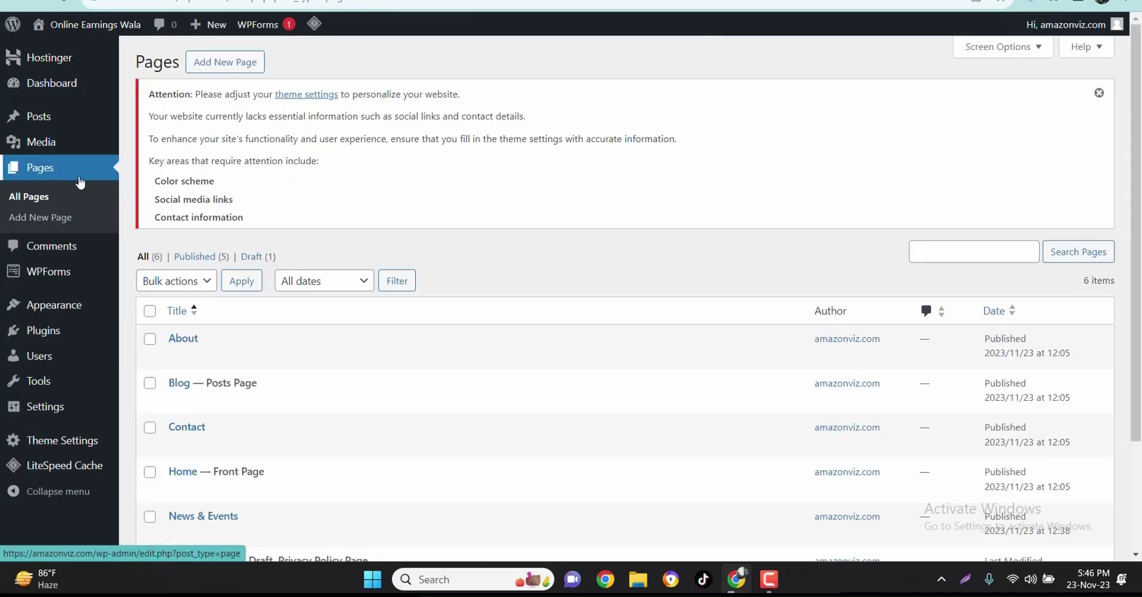
scroll(408, 394, down, 3)
scroll(408, 400, up, 2)
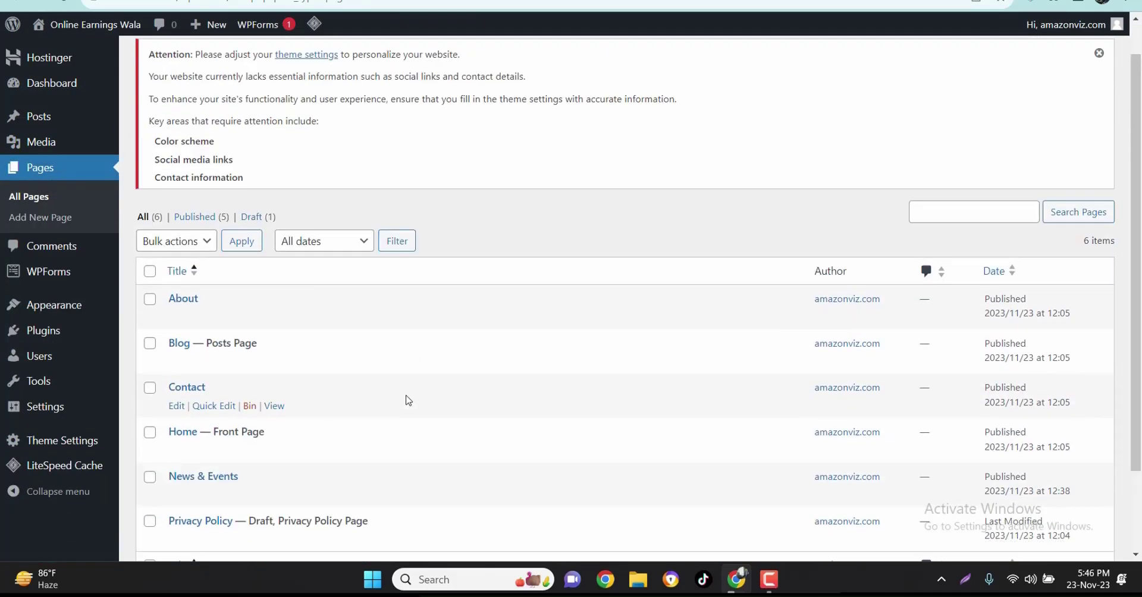
- Add a new page to the site, title it "Privacy" and start its body text
scroll(408, 399, up, 1)
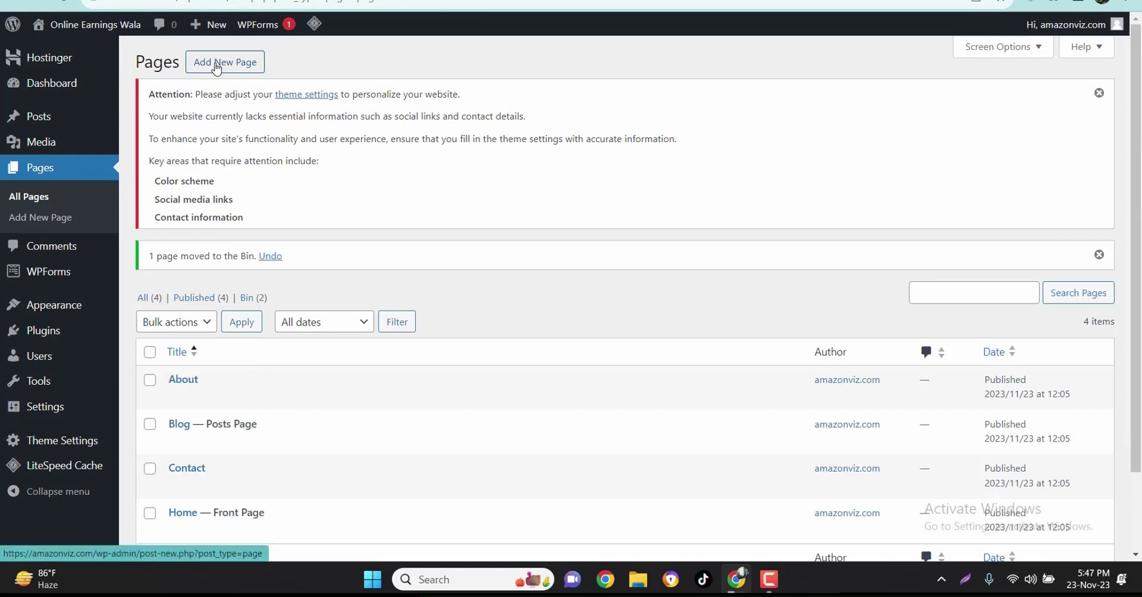
click(215, 67)
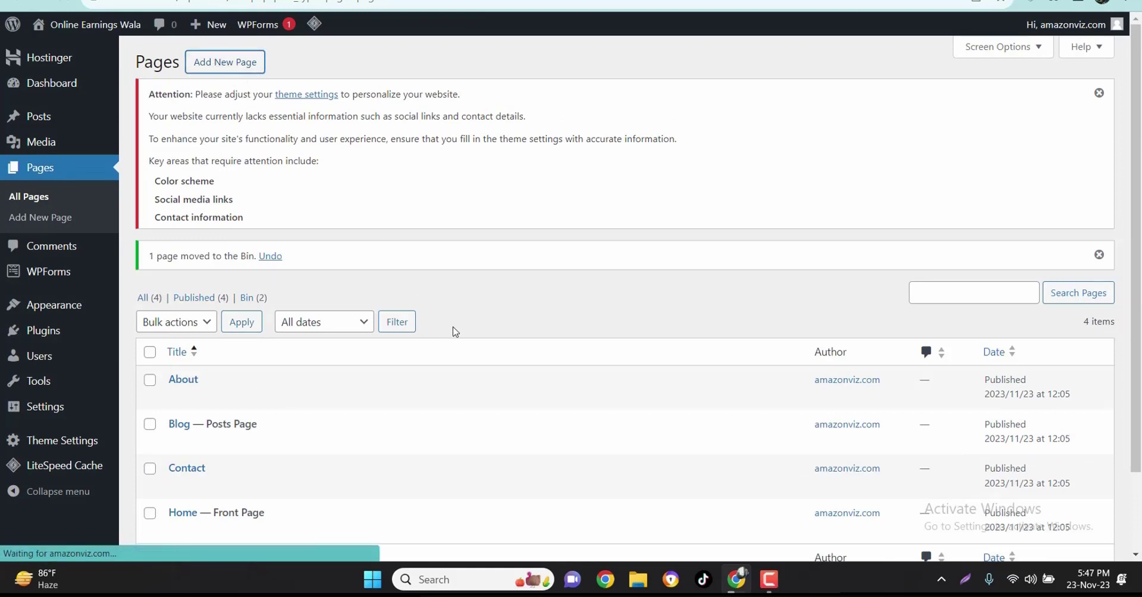
scroll(388, 426, down, 2)
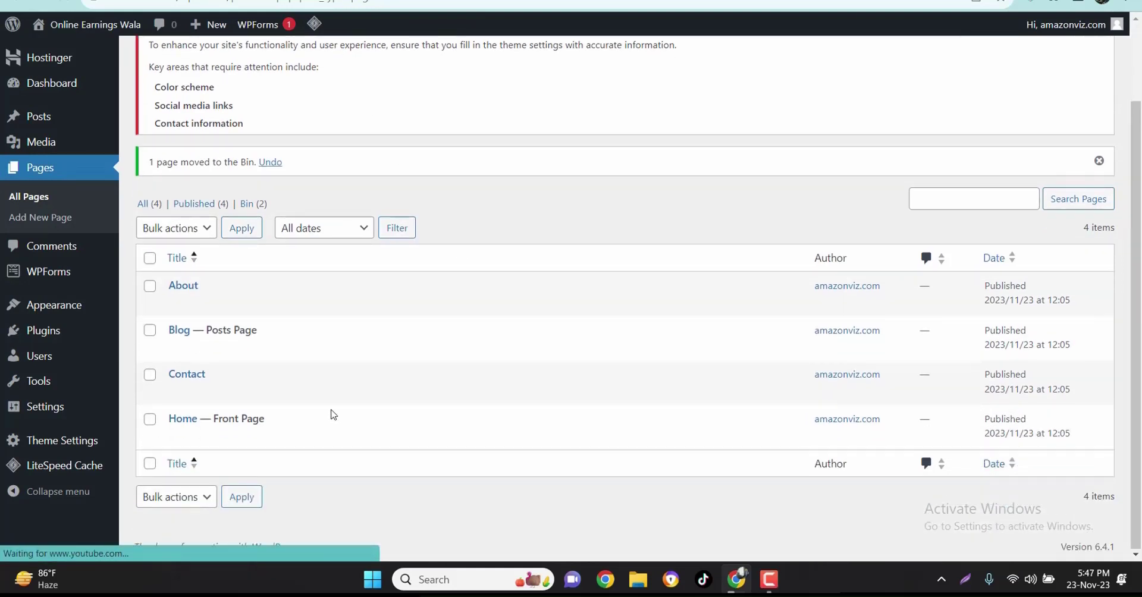
text(Privacy)
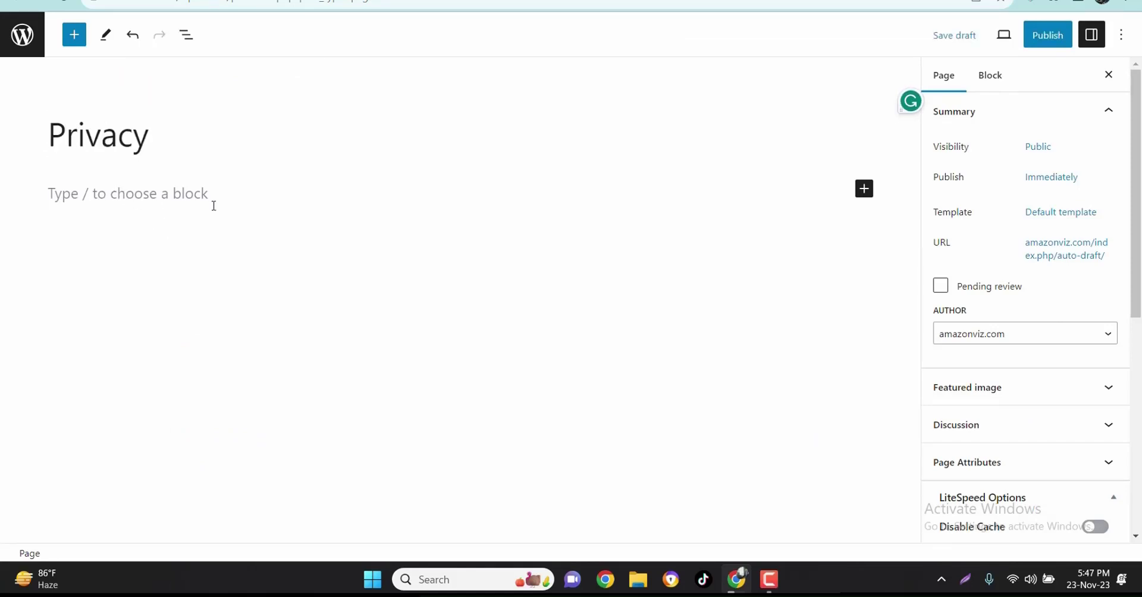
click(155, 194)
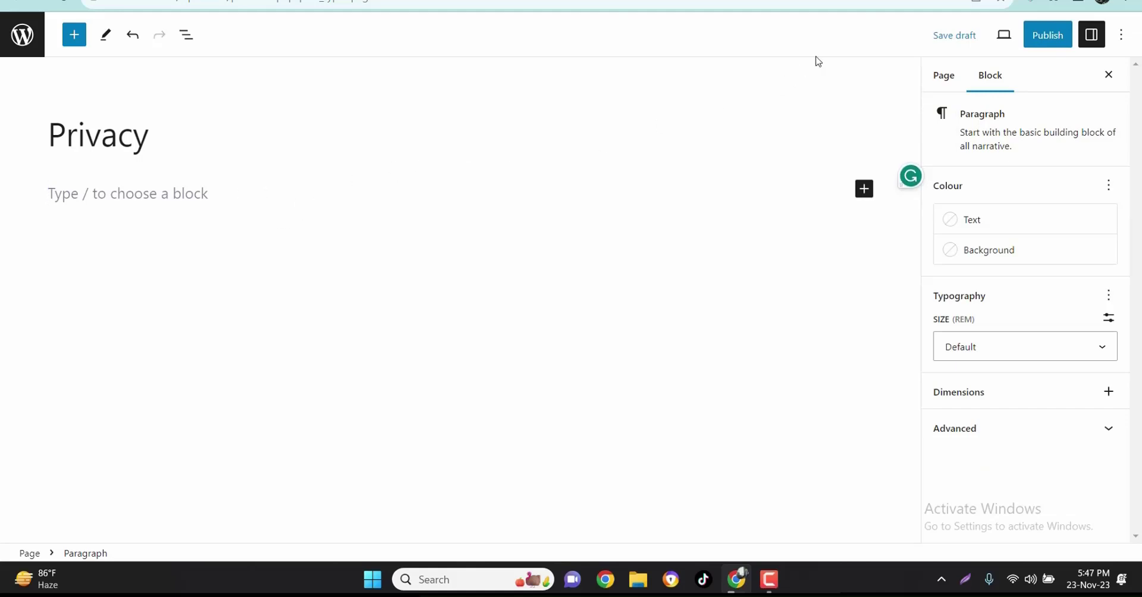
- Open ChatGPT in a new tab and ask it to write a privacy policy for the blogging website named Online Earnings Wala
key(ctrl+t)
text(chat)
key(Return)
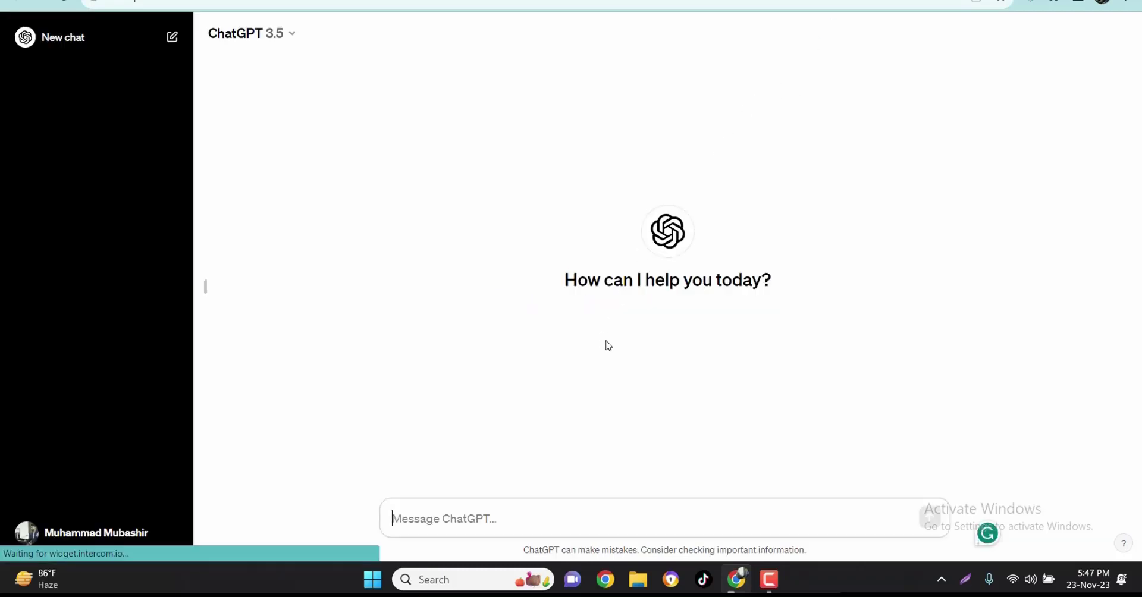
click(800, 519)
text(write privacy policy for my blogging website named Online Earnings Wala)
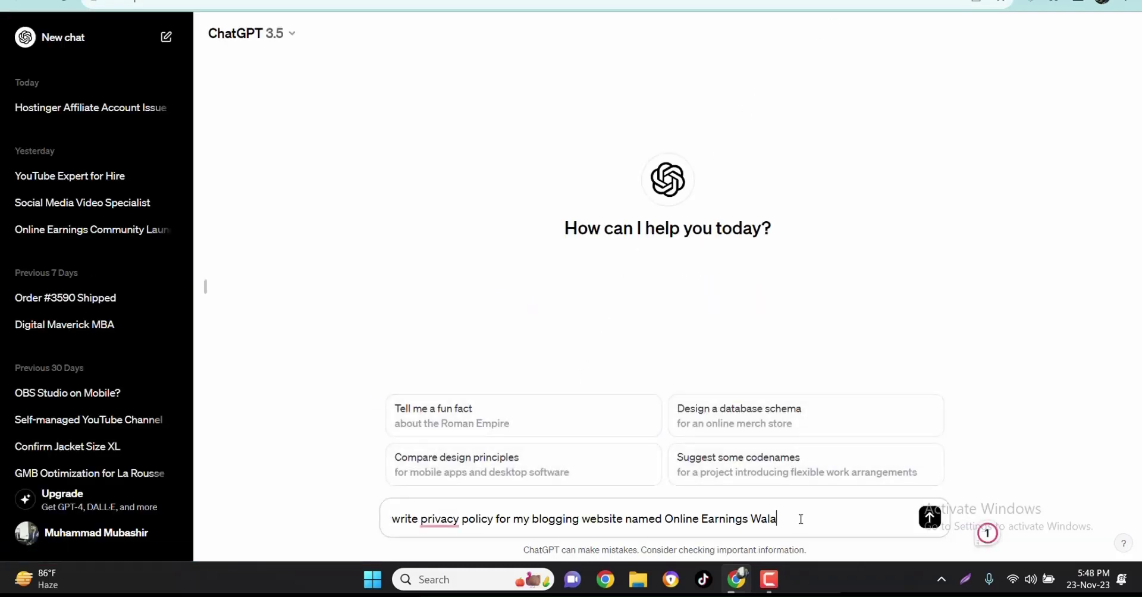
key(Return)
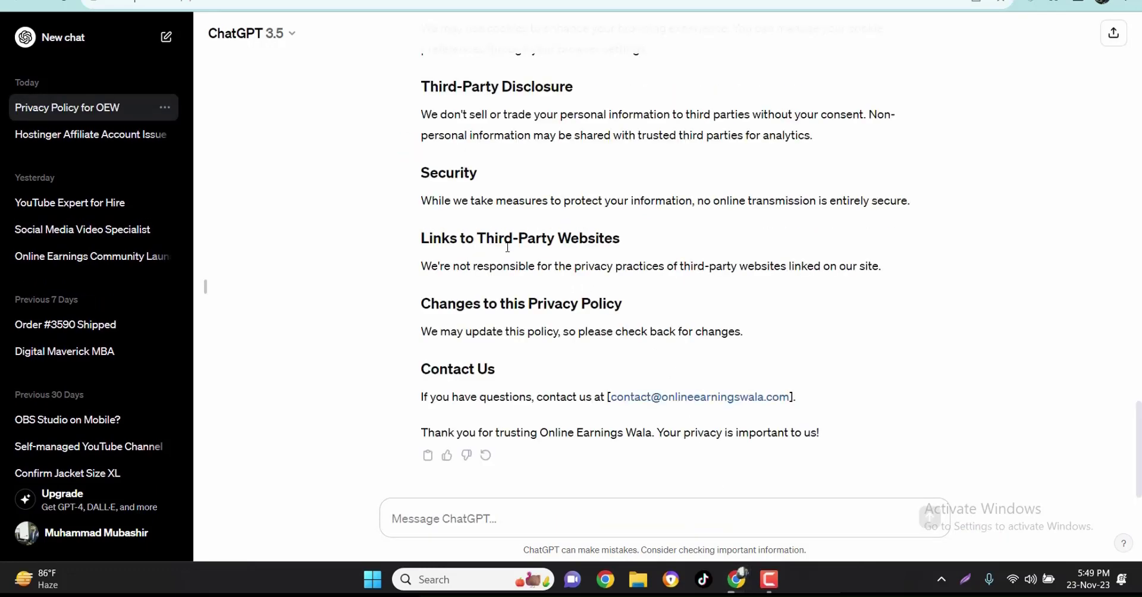
- Copy the full privacy policy generated by ChatGPT and paste it into the body of the Privacy page in WordPress
scroll(510, 248, up, 10)
scroll(523, 214, down, 8)
click(464, 1)
click(171, 186)
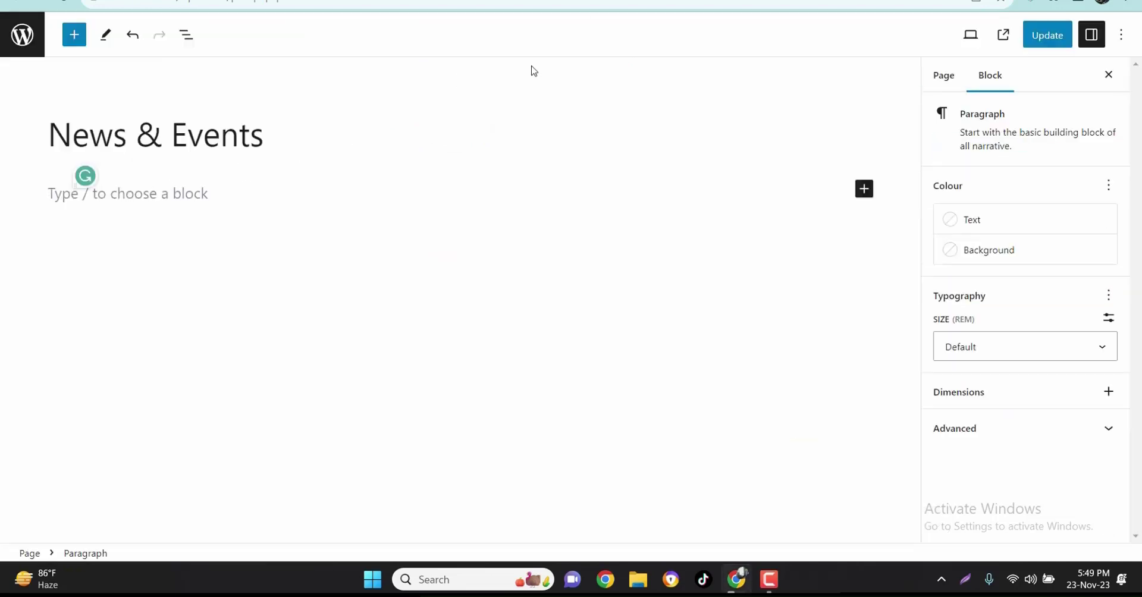
key(ctrl+v)
scroll(355, 363, up, 15)
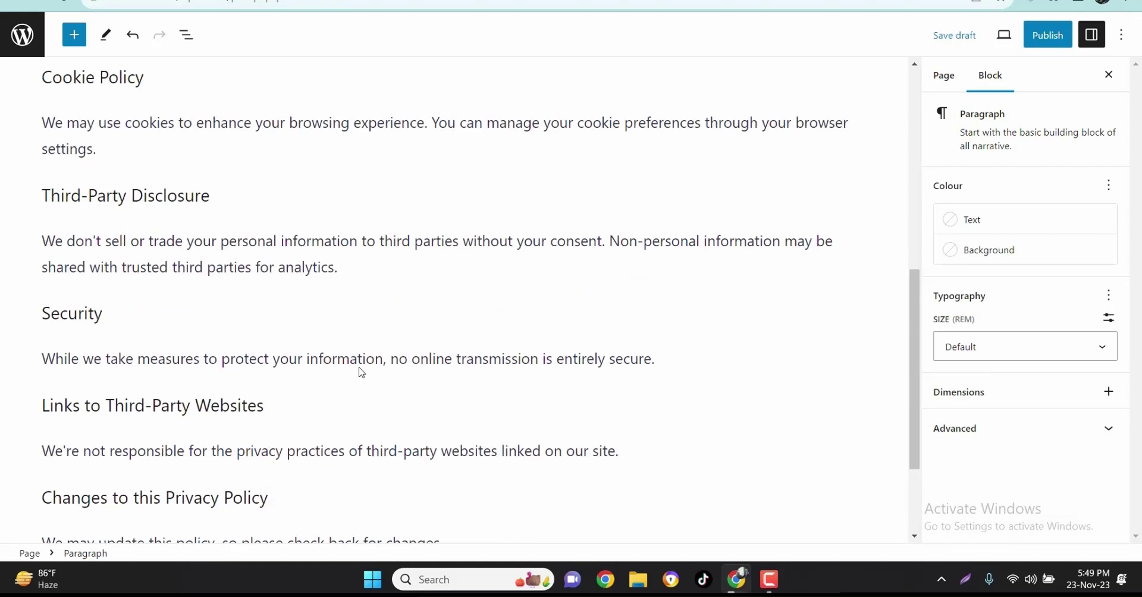
- Replace the [Date] placeholder after "Last updated:" with 23-Nov-2023 and publish the Privacy page
drag(171, 242, 129, 243)
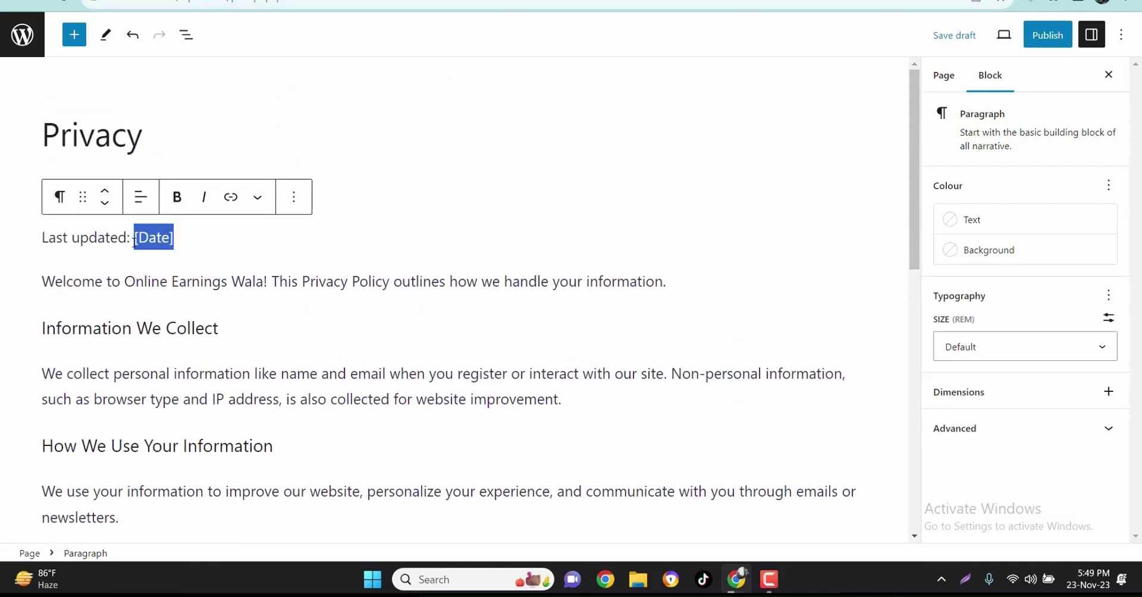
text(23-Nov-2023)
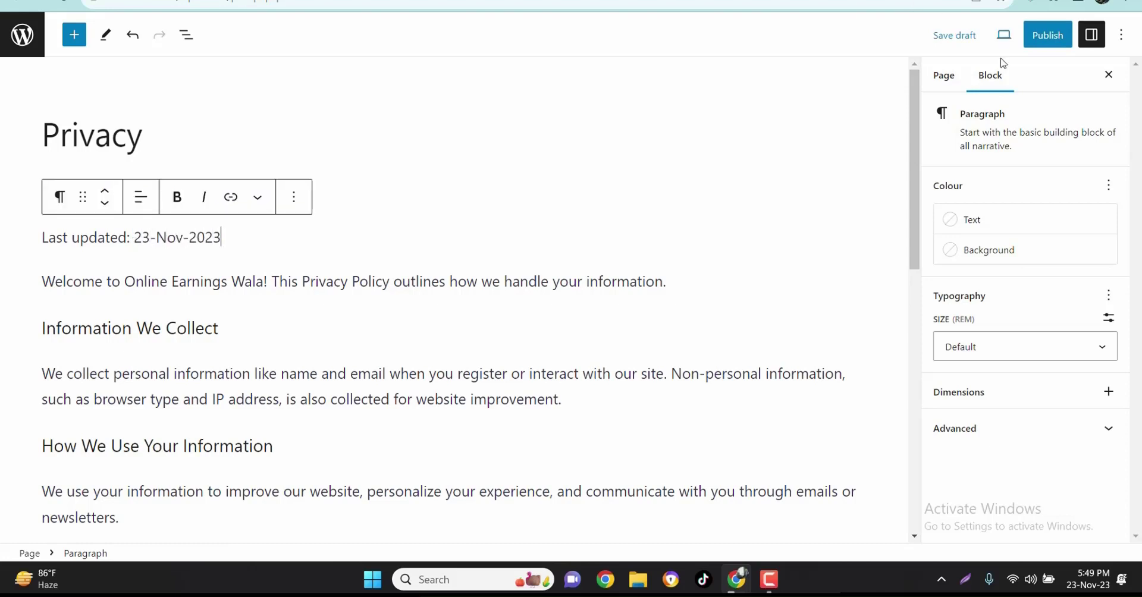
click(1044, 43)
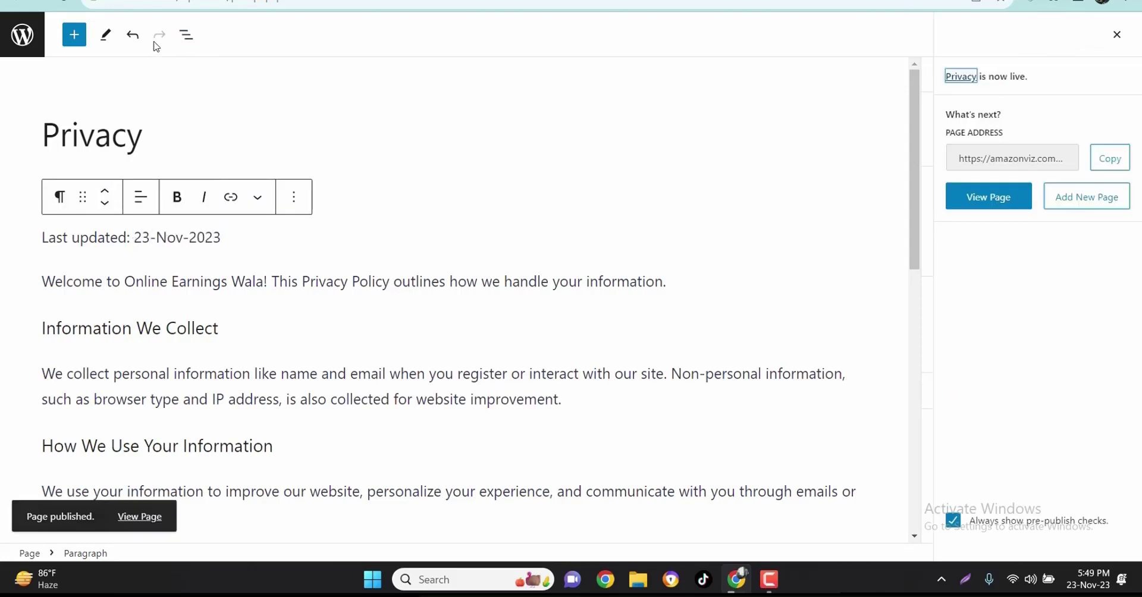
- Return to the list of all pages and check the entry for the Privacy page
click(28, 46)
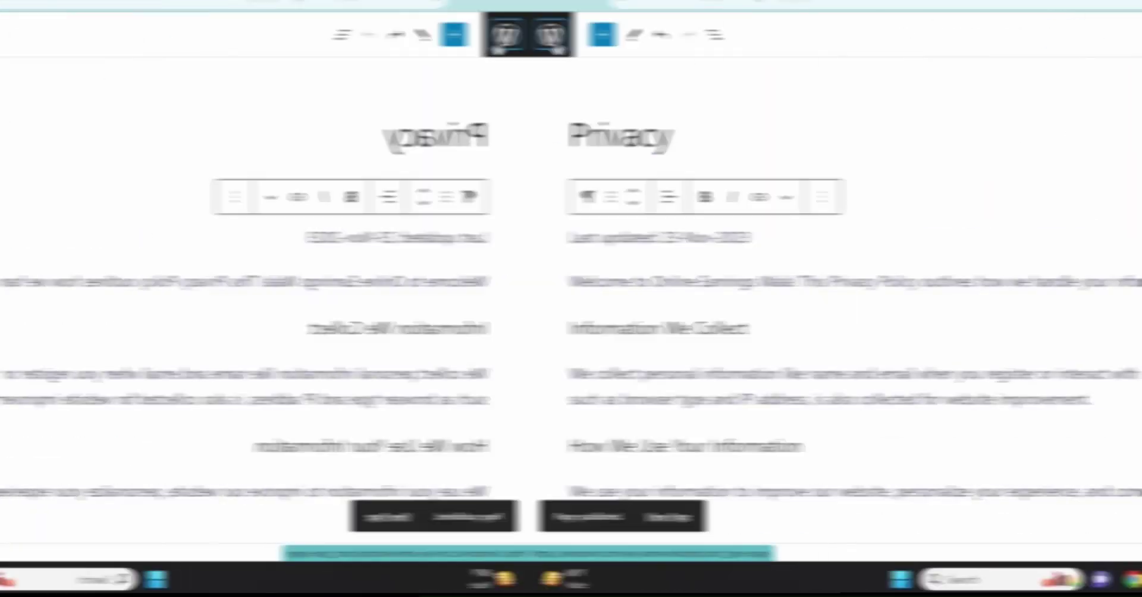
scroll(486, 433, down, 2)
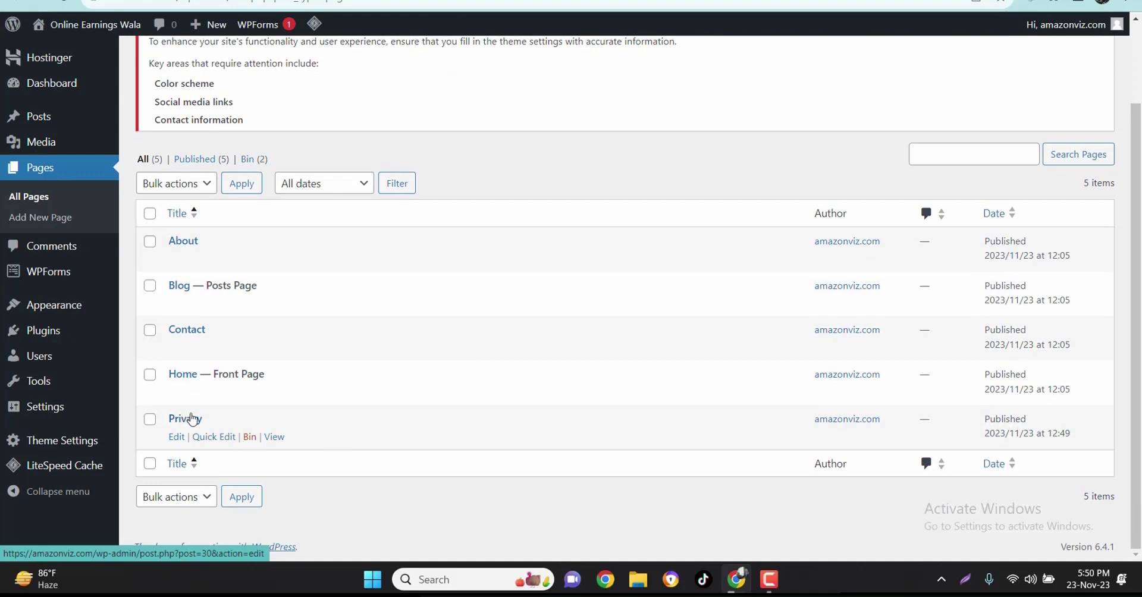
scroll(274, 284, up, 2)
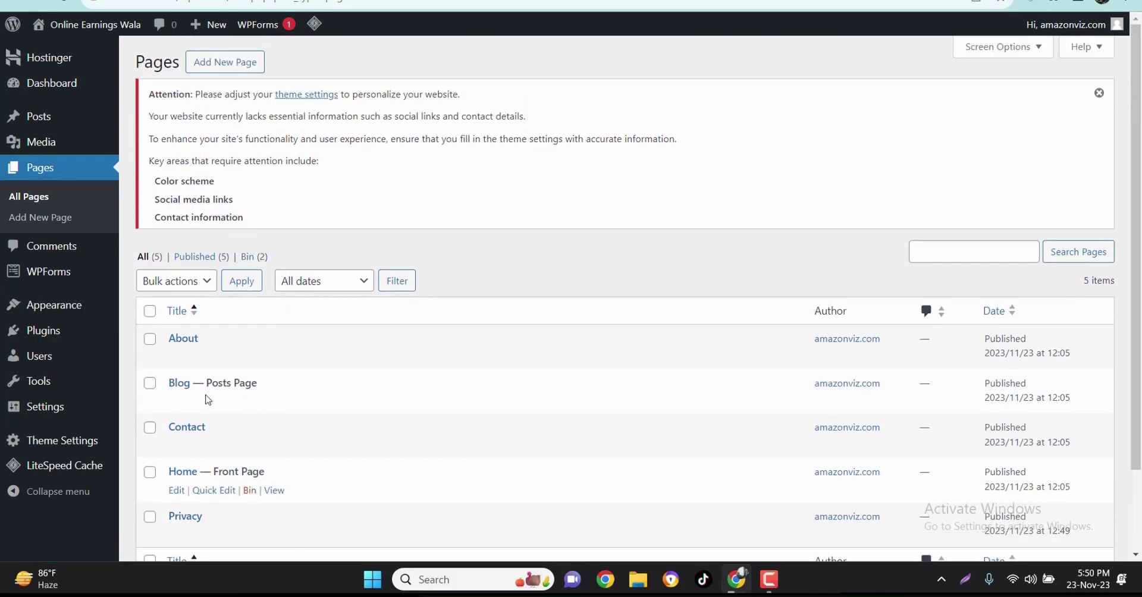
- Add another new page, title it "News & Events" and start its body text
click(225, 69)
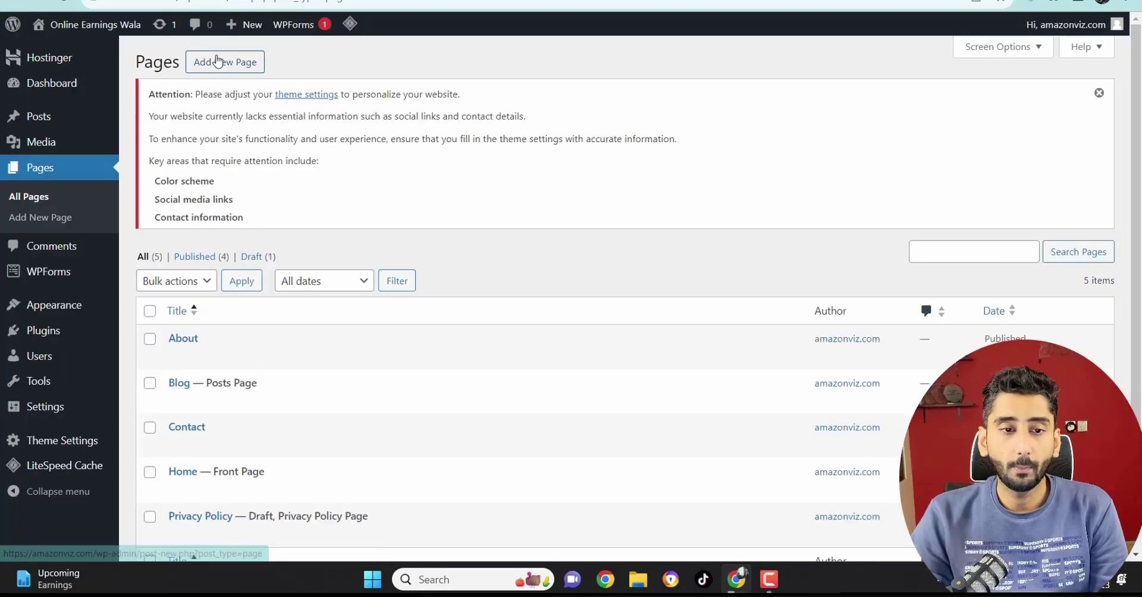
click(215, 61)
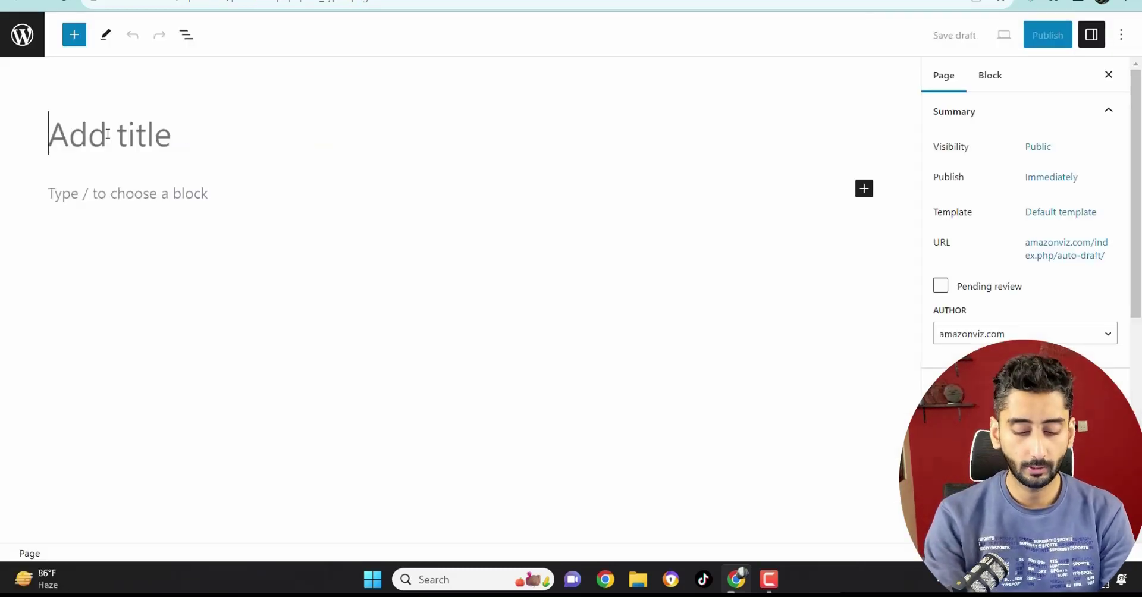
text(News & )
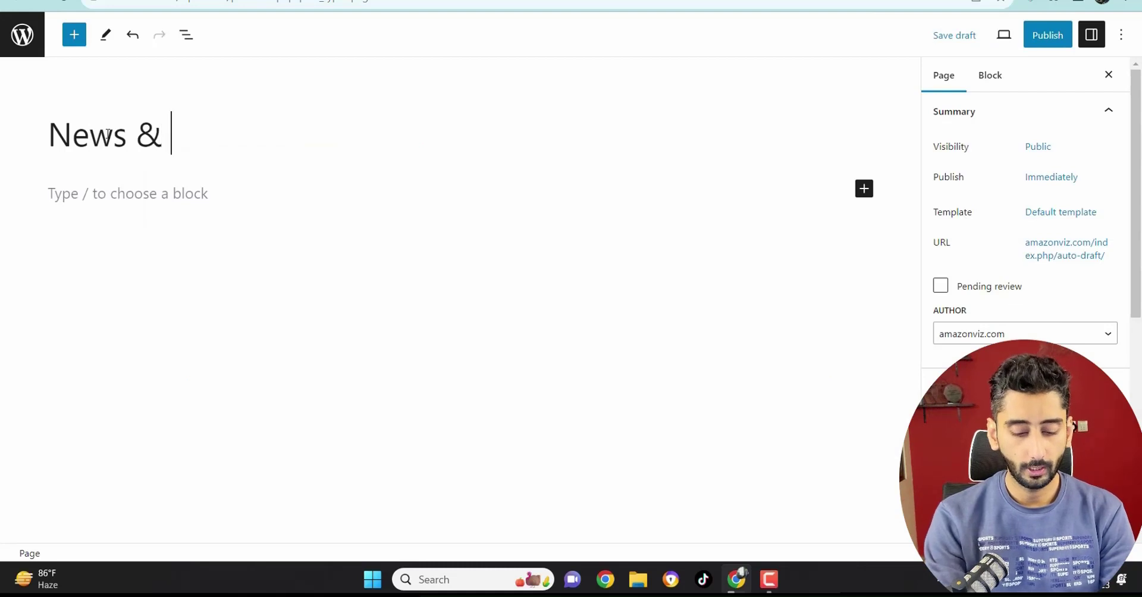
text(Events)
click(205, 197)
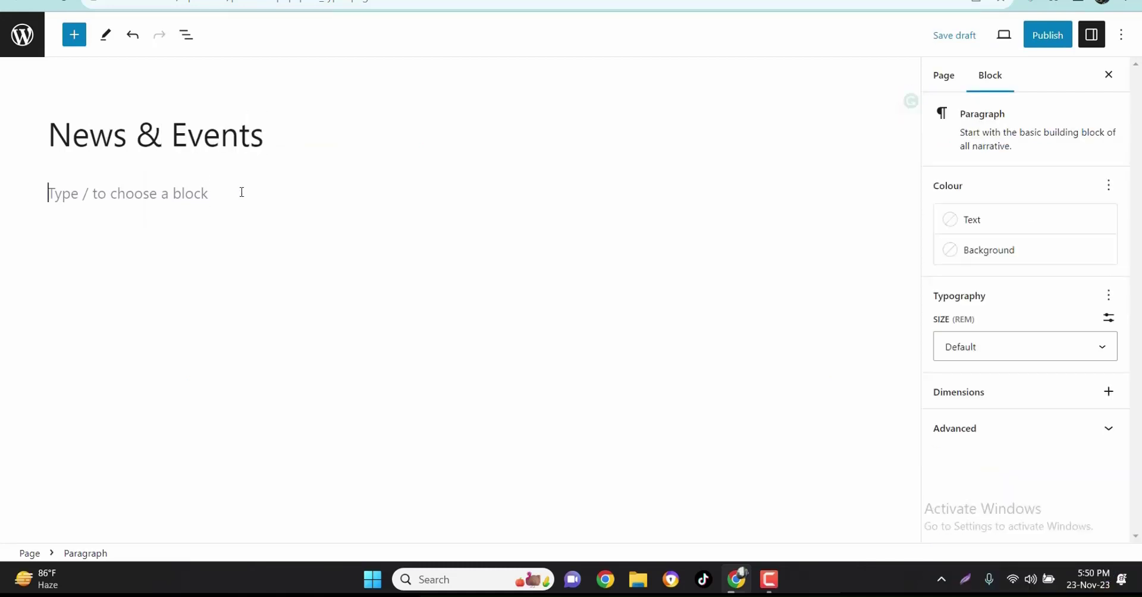
- Copy the News and Events text from ChatGPT into the body of the News & Events page and publish the page
click(476, 1)
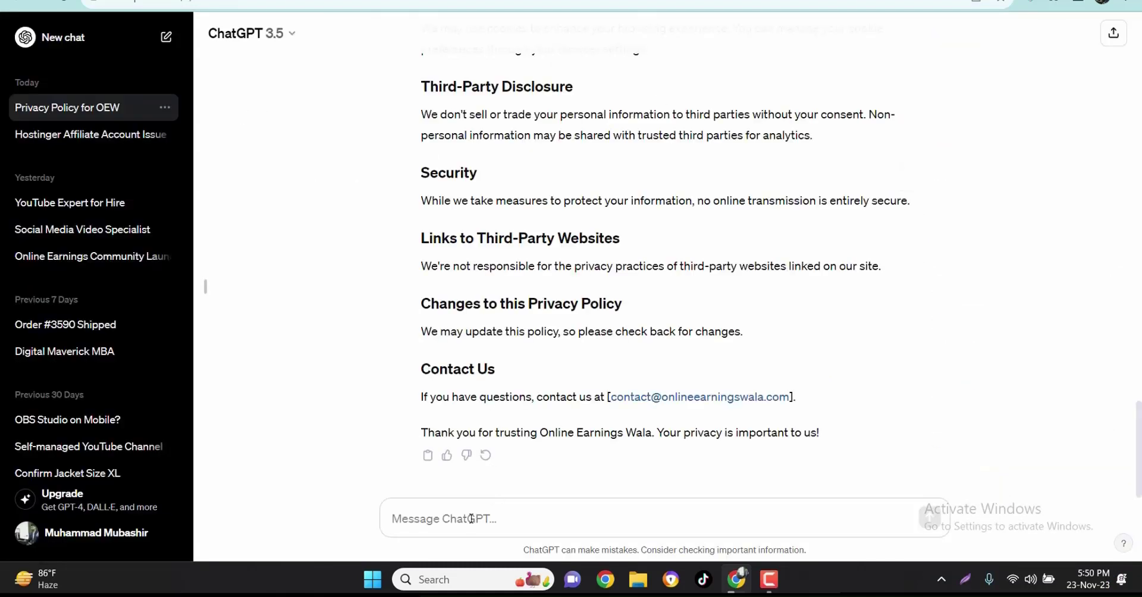
scroll(426, 121, up, 10)
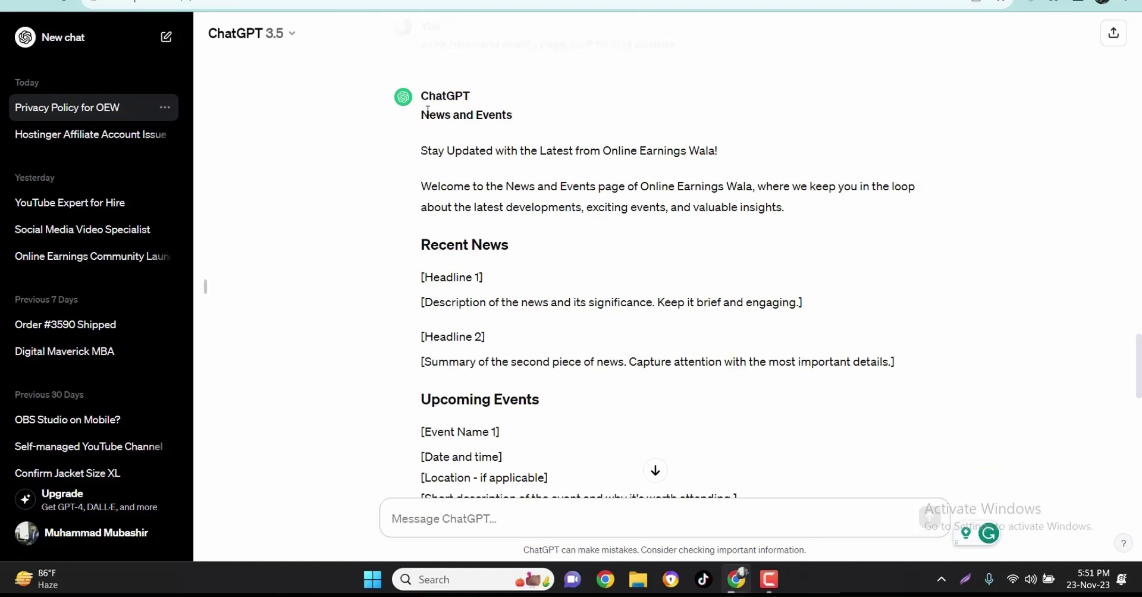
scroll(513, 357, down, 10)
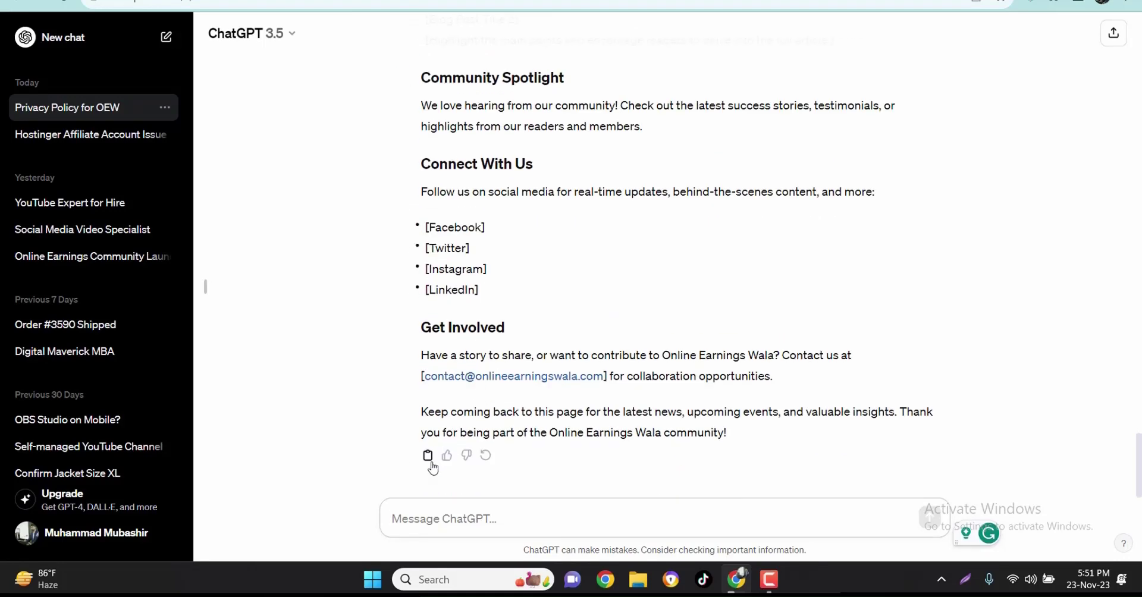
click(381, 1)
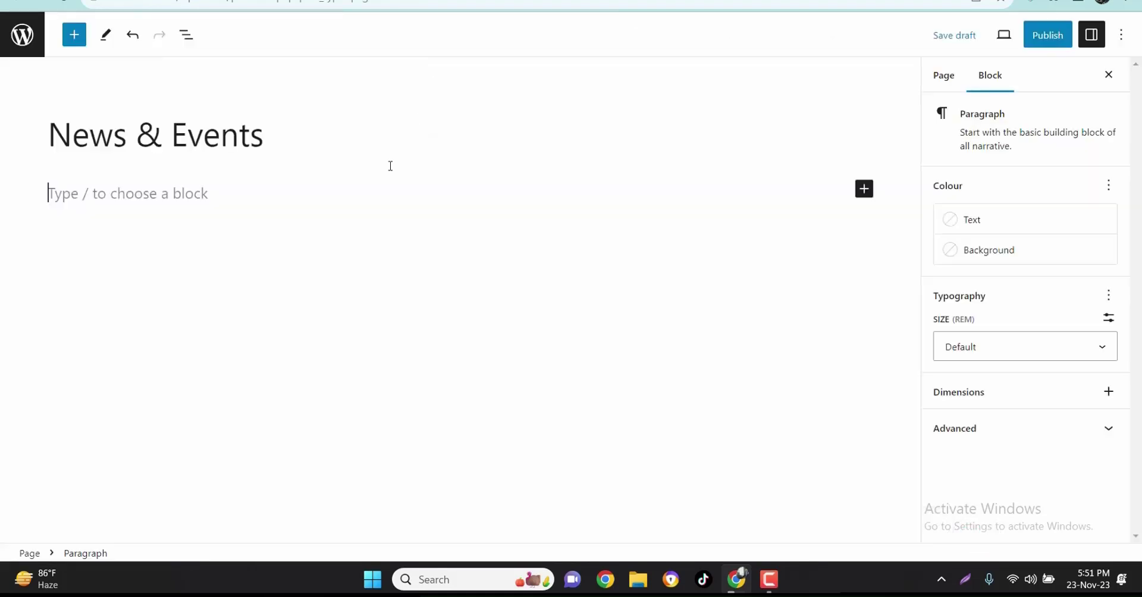
right_click(152, 192)
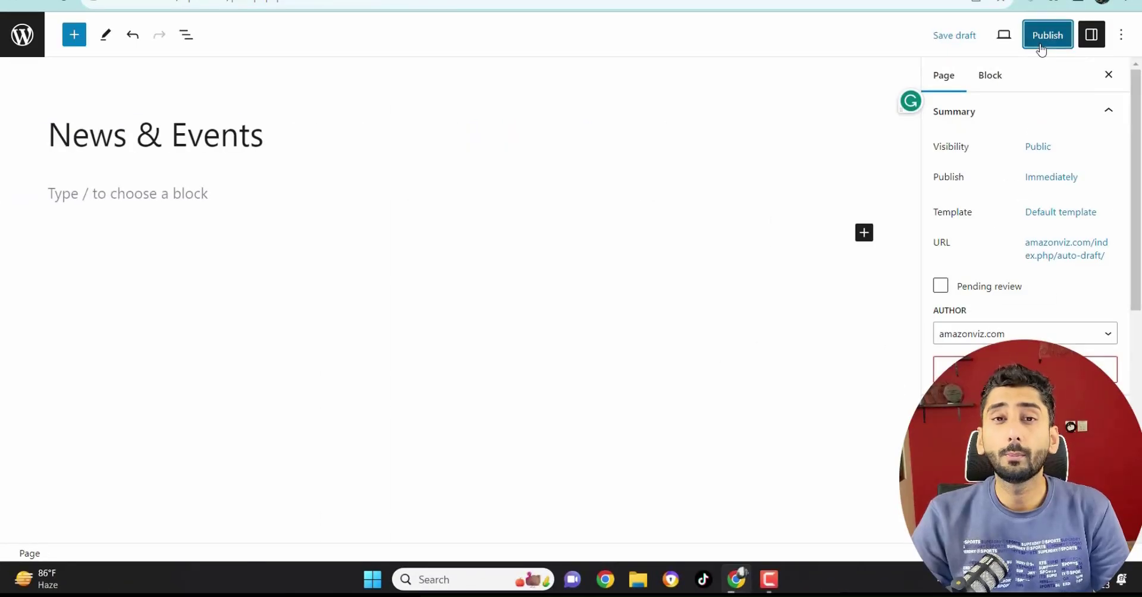
click(1041, 50)
click(1004, 42)
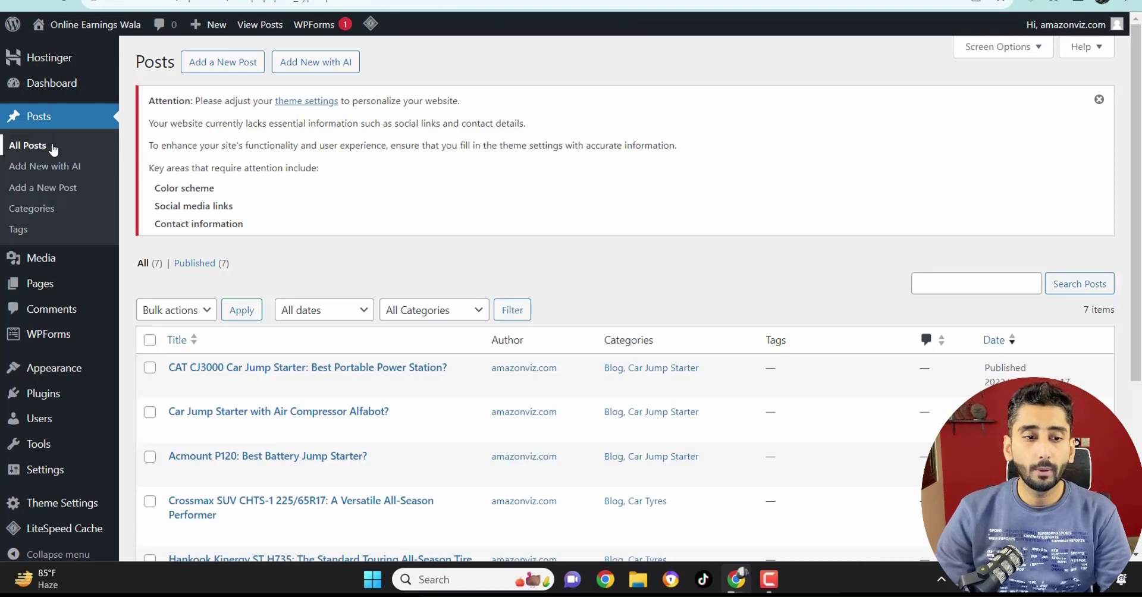
- Start a new blog post and copy the Hankook Kinergy article's title from The Reviews Expert's Tyres & Wheels page
click(216, 65)
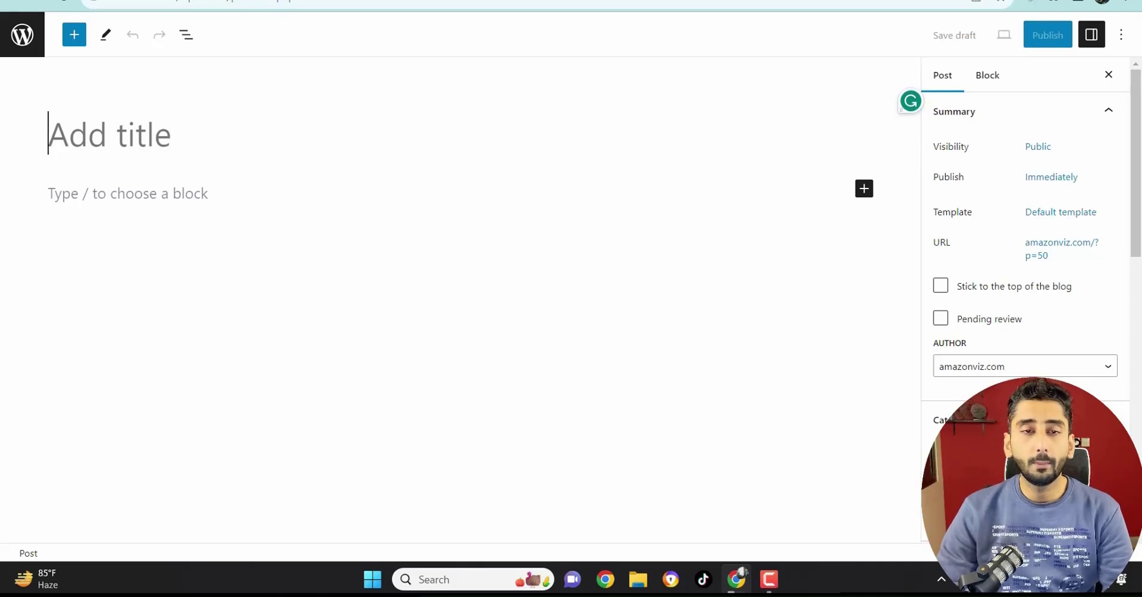
click(832, 0)
scroll(334, 283, down, 12)
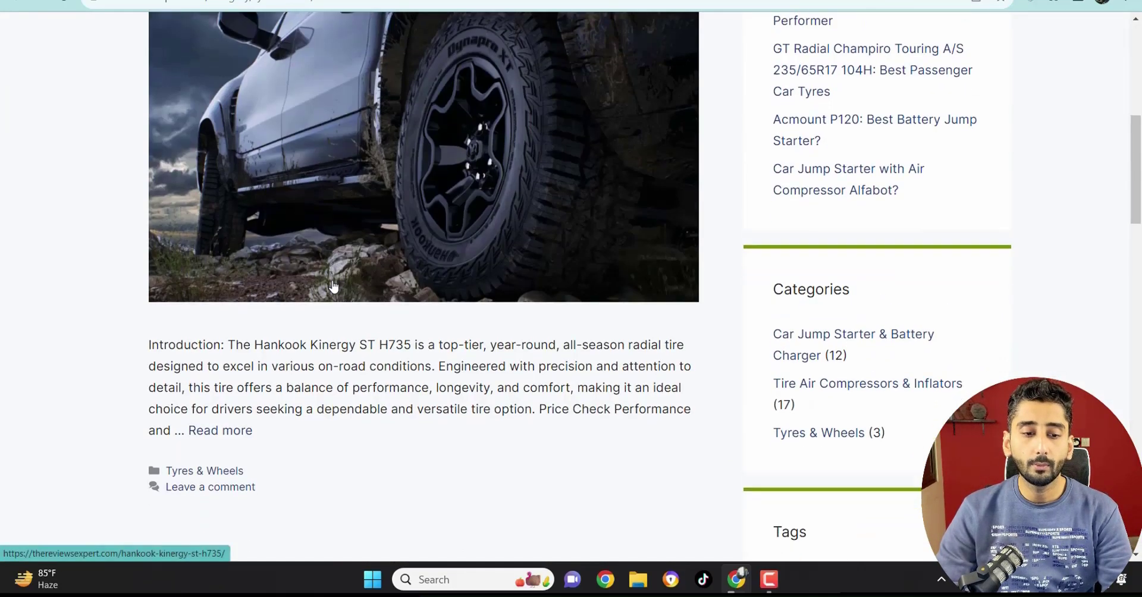
scroll(332, 279, up, 13)
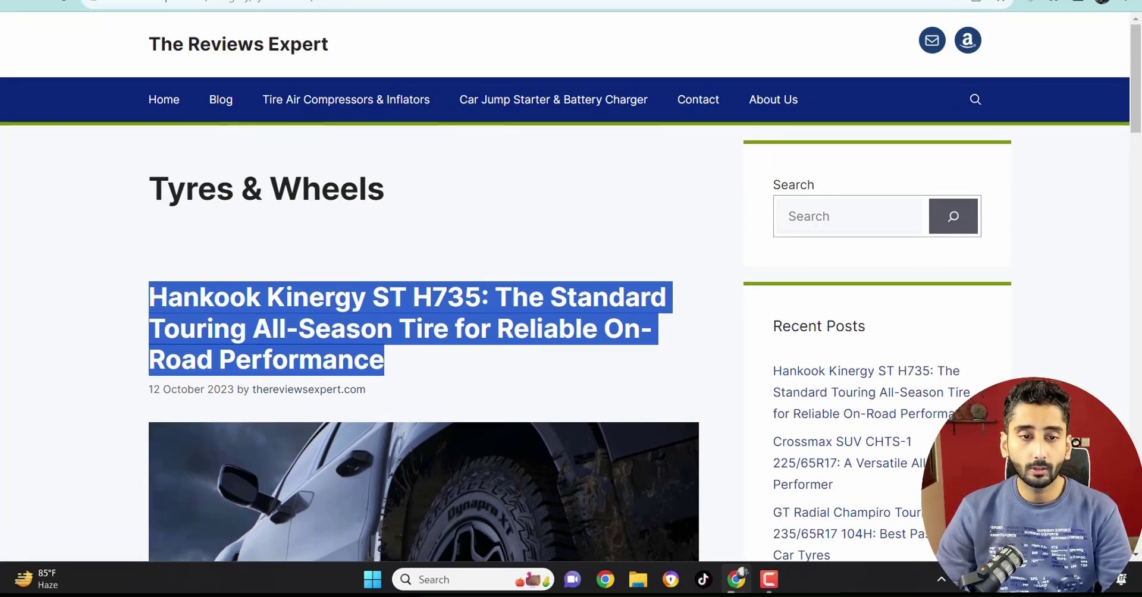
- Title the new post "Hankook Kinergy ST H735: The Standard Touring All-Season Tire for Reliable On-Road Performance"
click(381, 0)
text(Hankook Kinergy ST H735: The Standard Touring All-Season Tire for Reliable On-Road Performance)
text(Hankook Kinergy ST H735: The Standard Touring All-Season Tire for Reliable On-Road Performance)
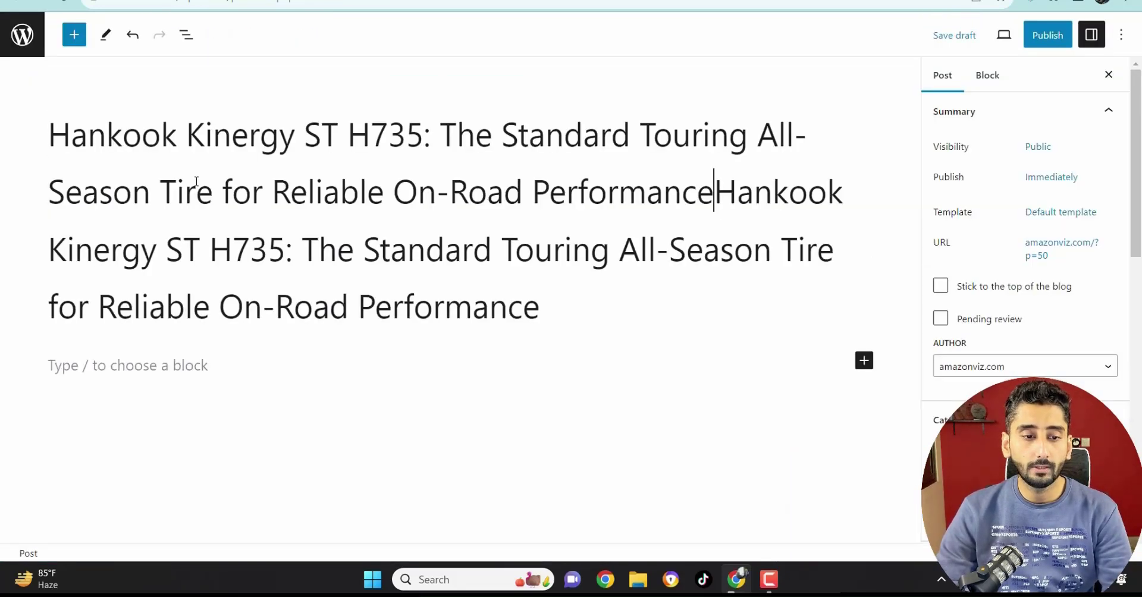
key(ctrl+a)
text(Hankook Kinergy ST H735: The Standard Touring All-Season Tire for Reliable On-Road Performance)
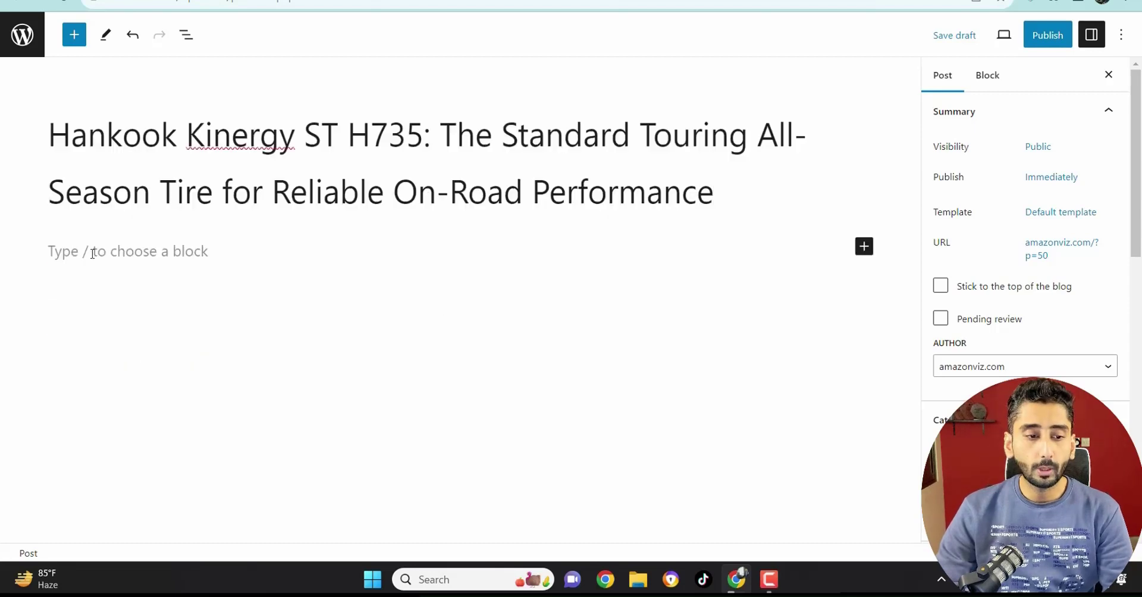
- Add an image block below the post title and upload "car jump starte36.jpg" into it
click(81, 253)
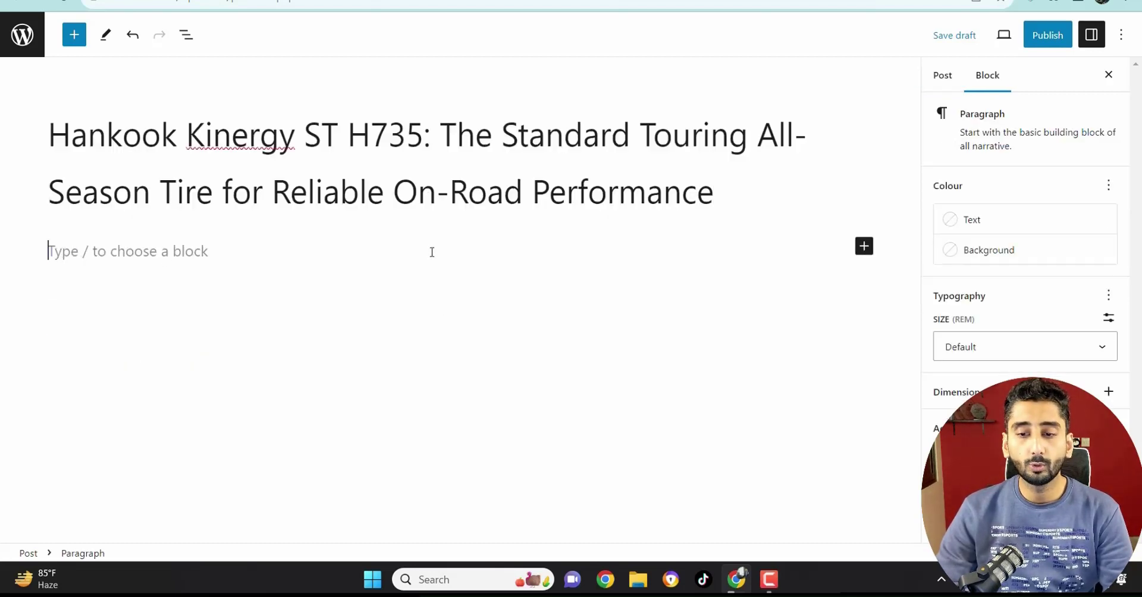
click(864, 246)
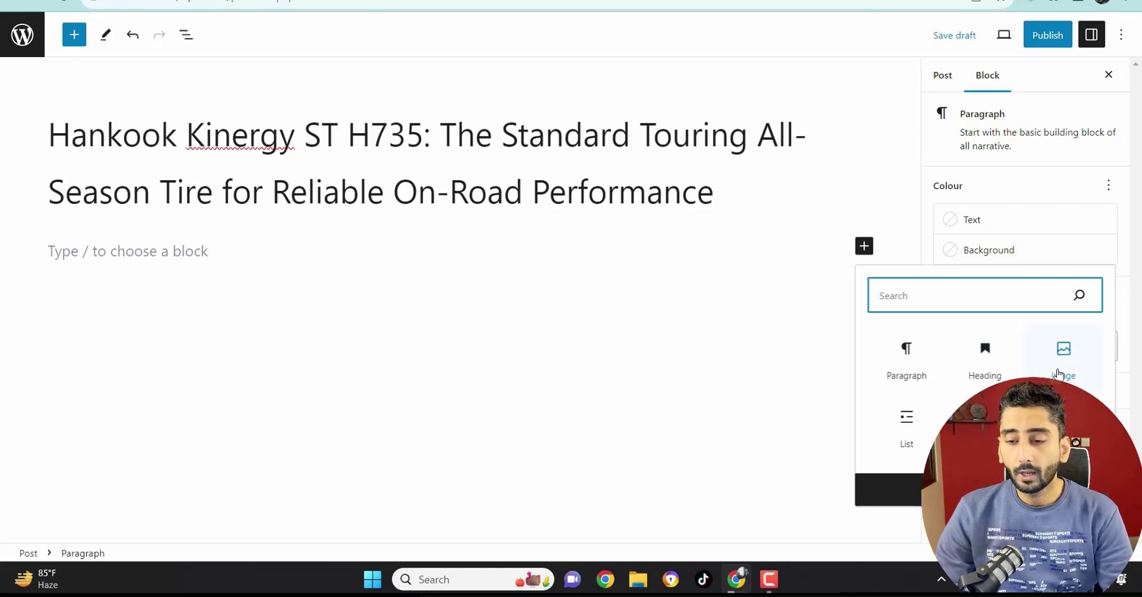
click(1062, 373)
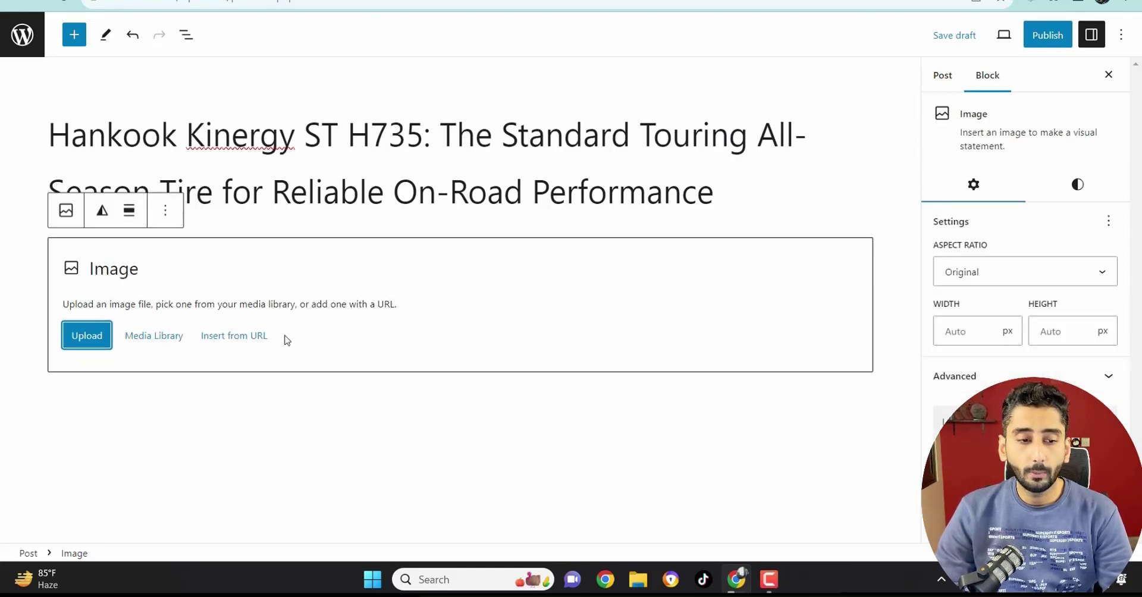
click(89, 335)
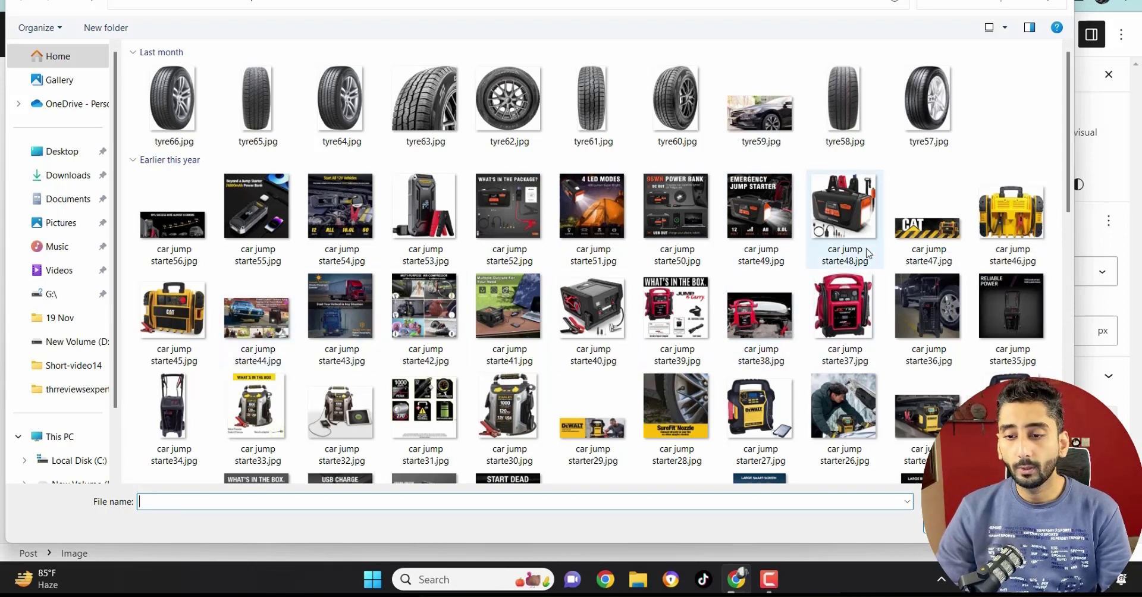
double_click(923, 331)
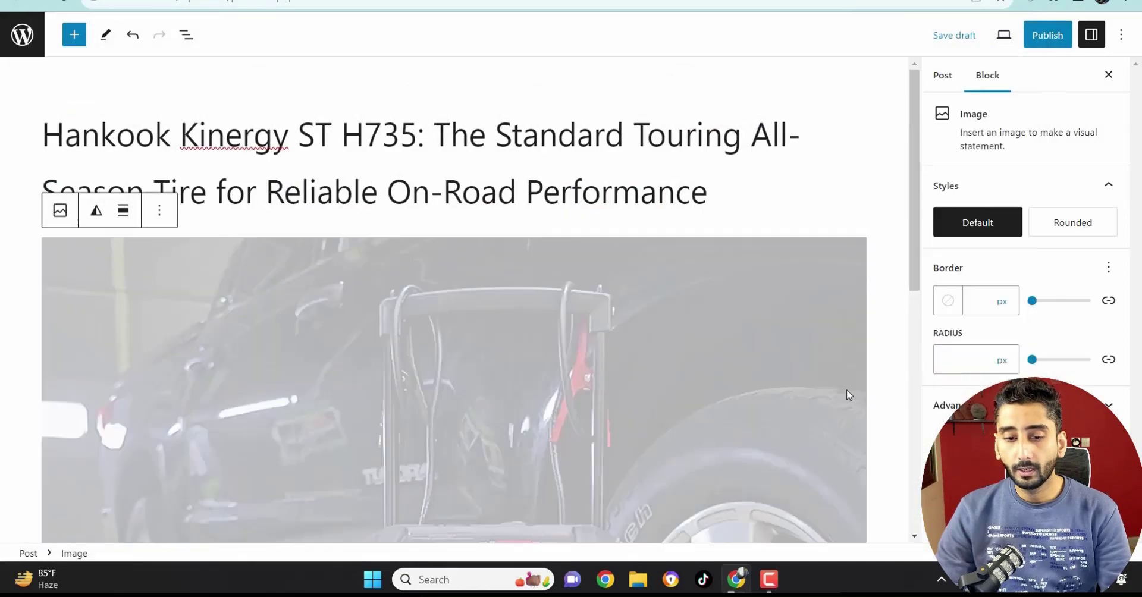
scroll(640, 365, down, 5)
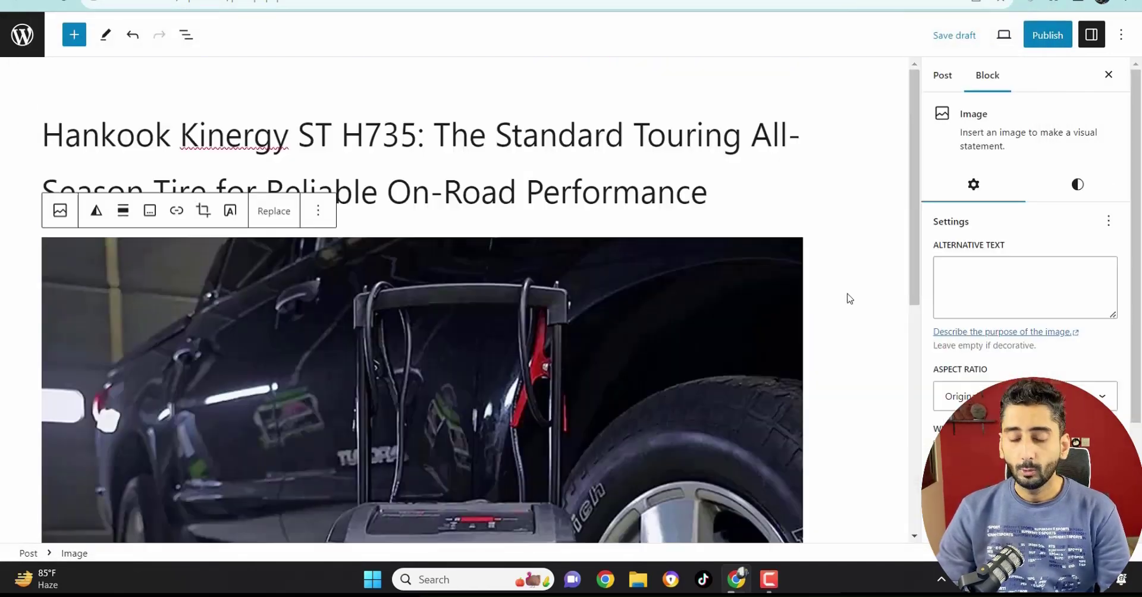
scroll(842, 319, down, 2)
scroll(809, 403, up, 3)
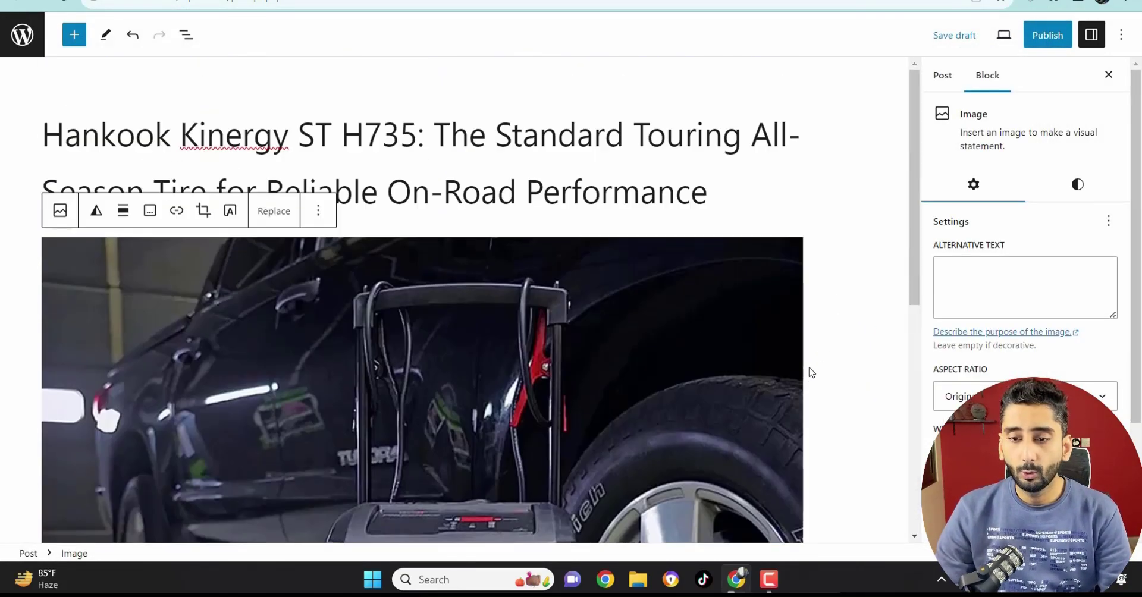
- Add an empty paragraph block below the uploaded image in the post body
click(813, 377)
click(855, 379)
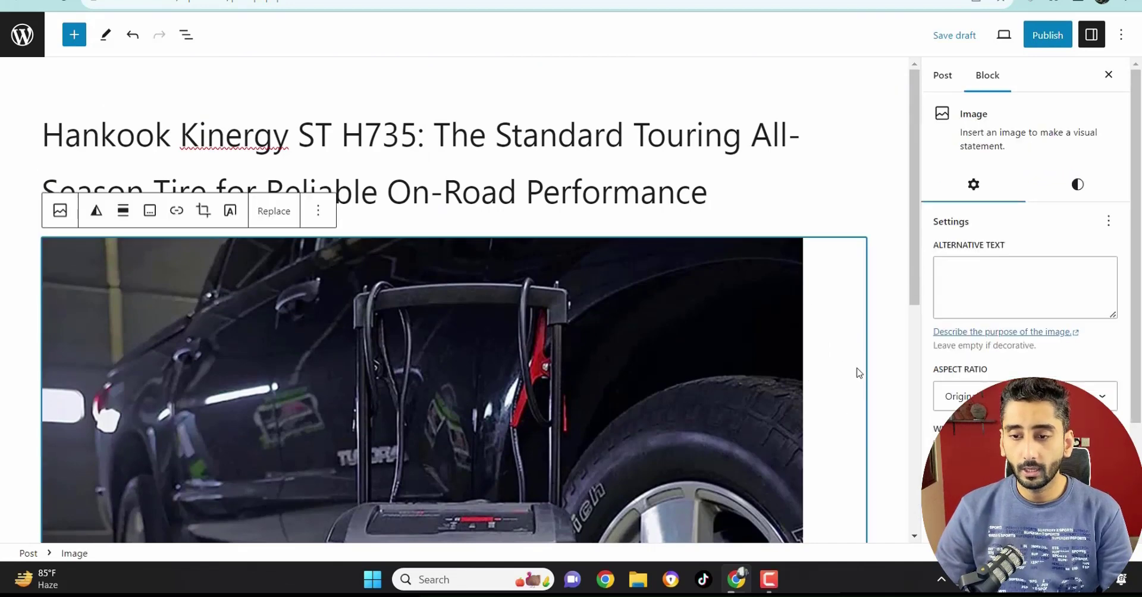
scroll(857, 379, down, 7)
key(Return)
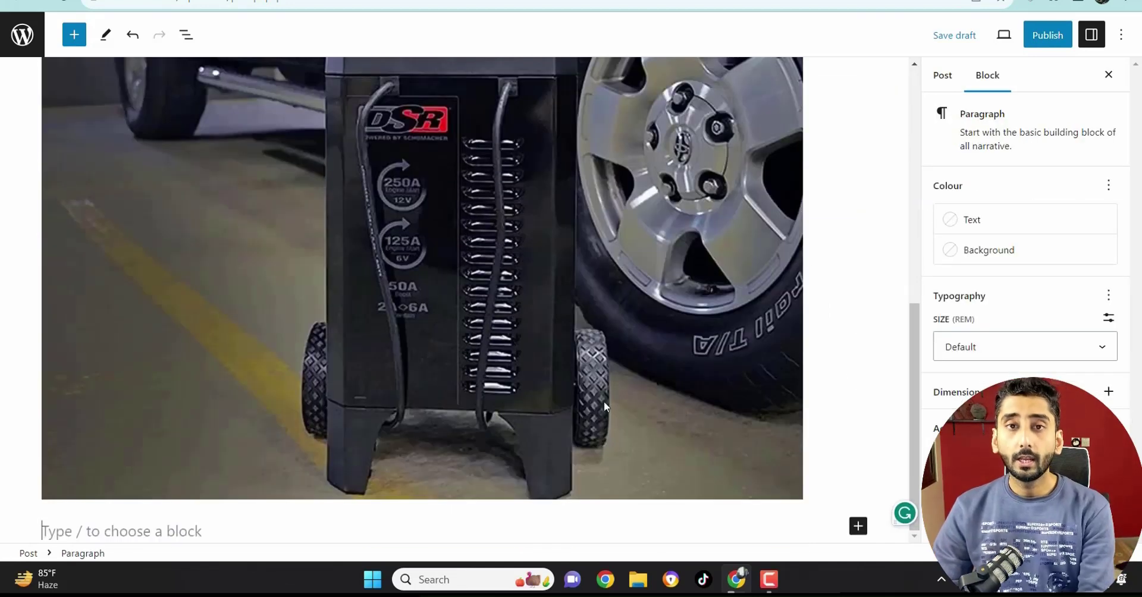
click(858, 526)
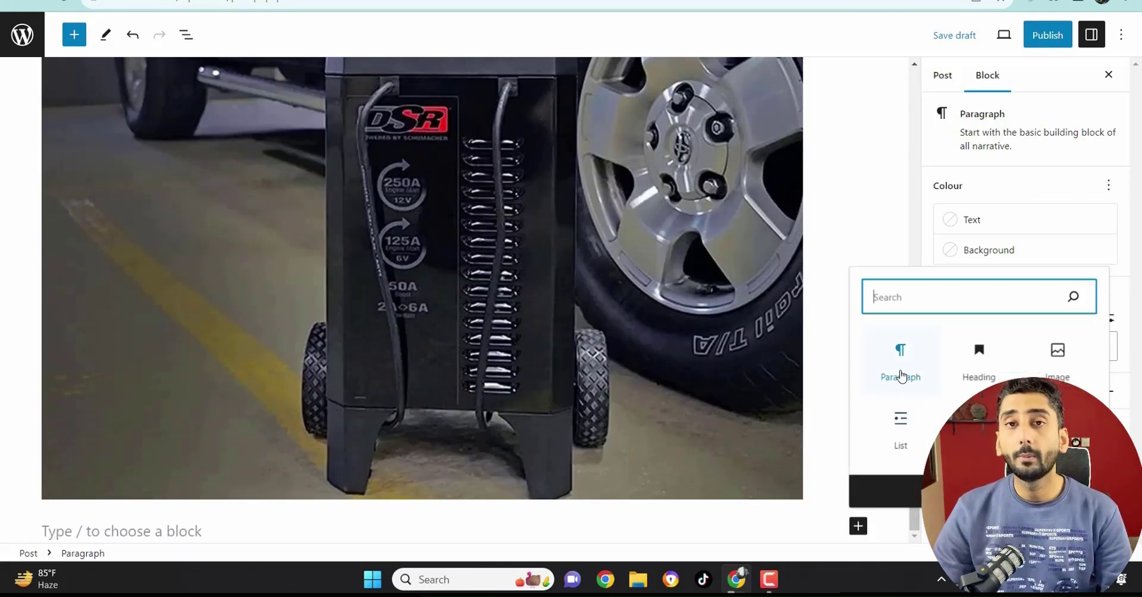
click(901, 376)
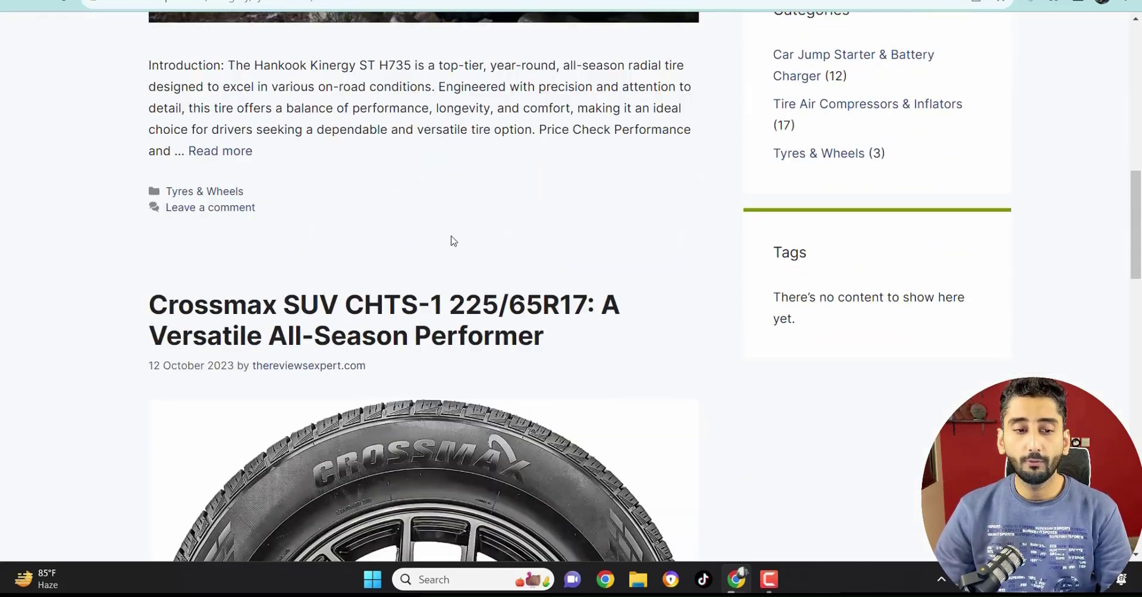
- Copy the Hankook Kinergy article text, from Introduction through the alternative product line, from The Reviews Expert into the post's empty paragraph
scroll(479, 234, up, 2)
click(232, 300)
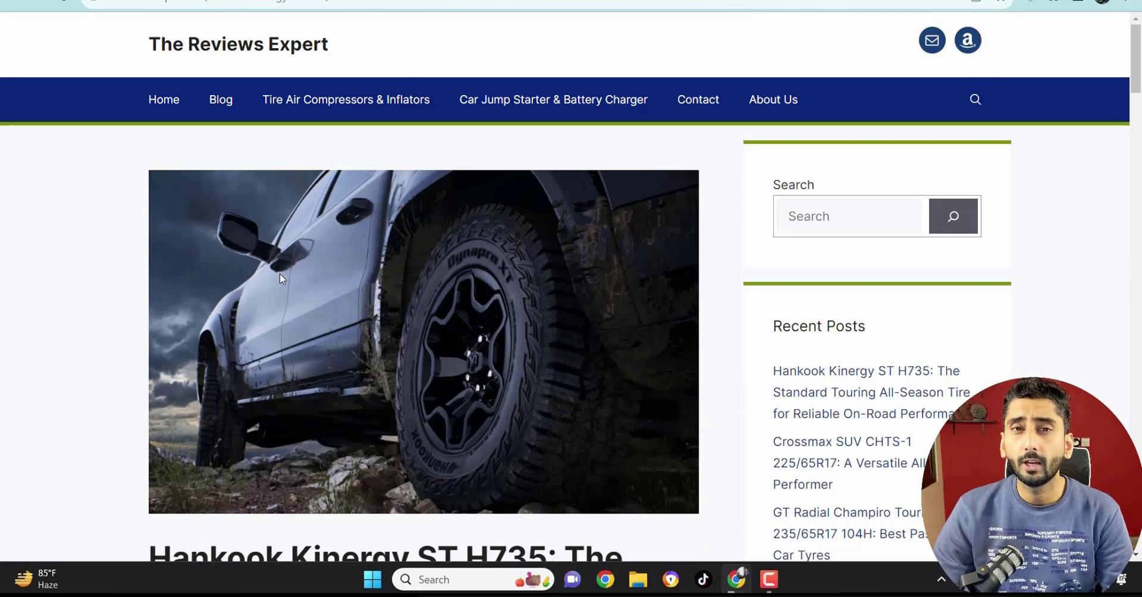
scroll(281, 274, down, 12)
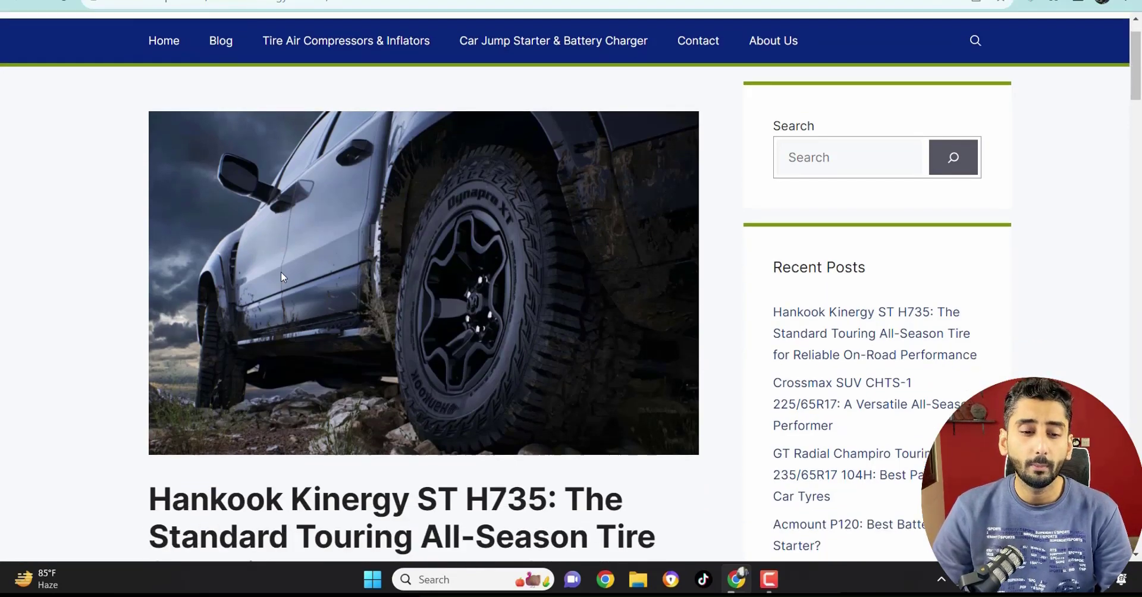
scroll(225, 273, down, 1)
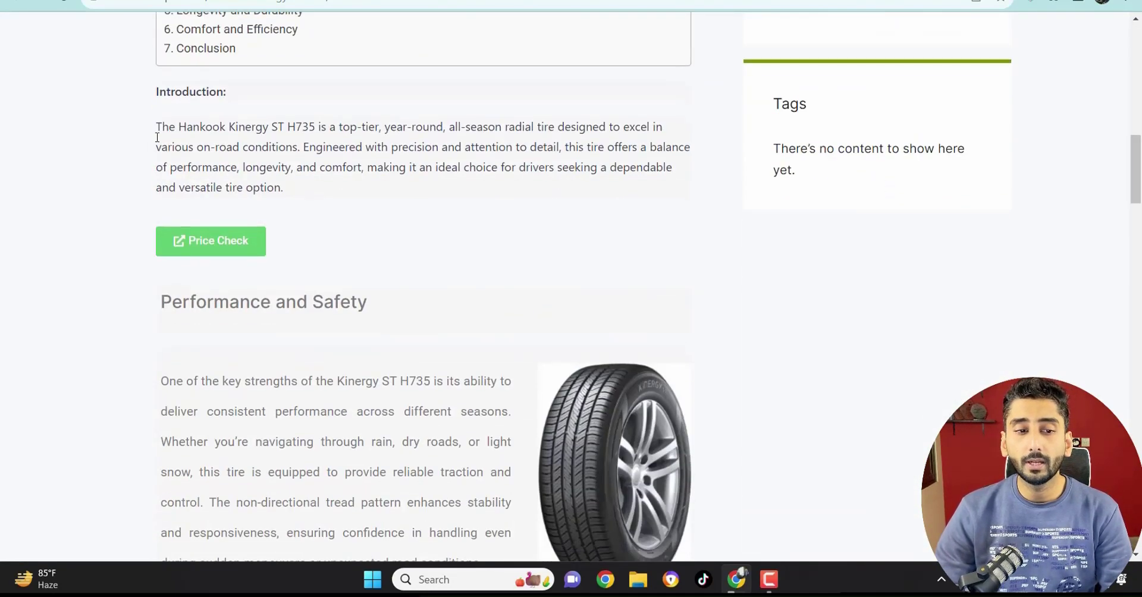
drag(155, 95, 415, 221)
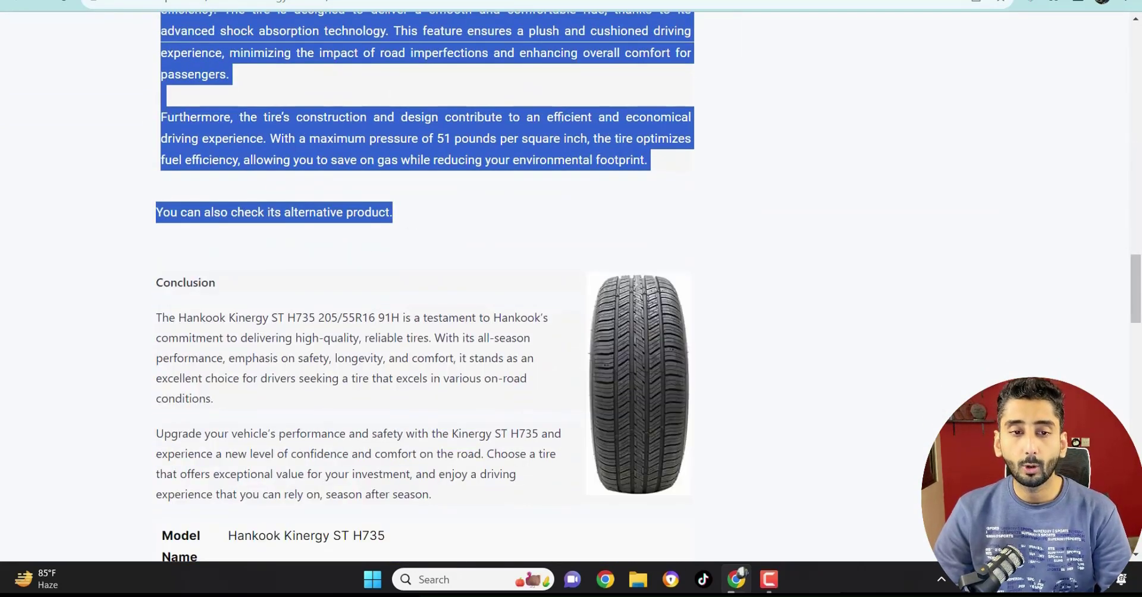
key(ctrl+Tab)
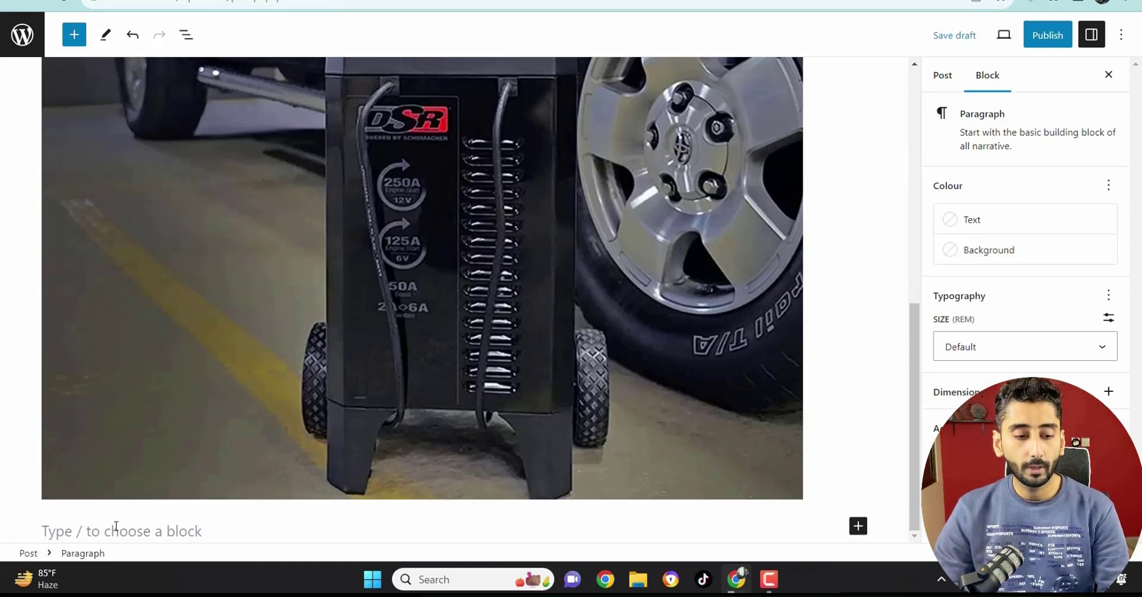
text(Introduction: The Hankook Kinergy ST H735 is a top-tier, year-round, all-season radial tire designed to excel in various on-road conditions. Engineered with precision and attention to detail, this tire offers a balance of performance, longevity, and comfort, making it an ideal choice for drivers seeking a dependable and versatile tire option. Price Check Performance and Safety One of the key strengths of the Kinergy ST H735 is its ability to deliver consistent performance across different seasons. Whether you’re navigating through rain, dry roads, or light snow, this tire is equipped to provide reliable traction and control. The non-directional tread pattern enhances stability and responsiveness, ensuring confidence in handling even during sudden weather conditions. You can also check its alternative product.)
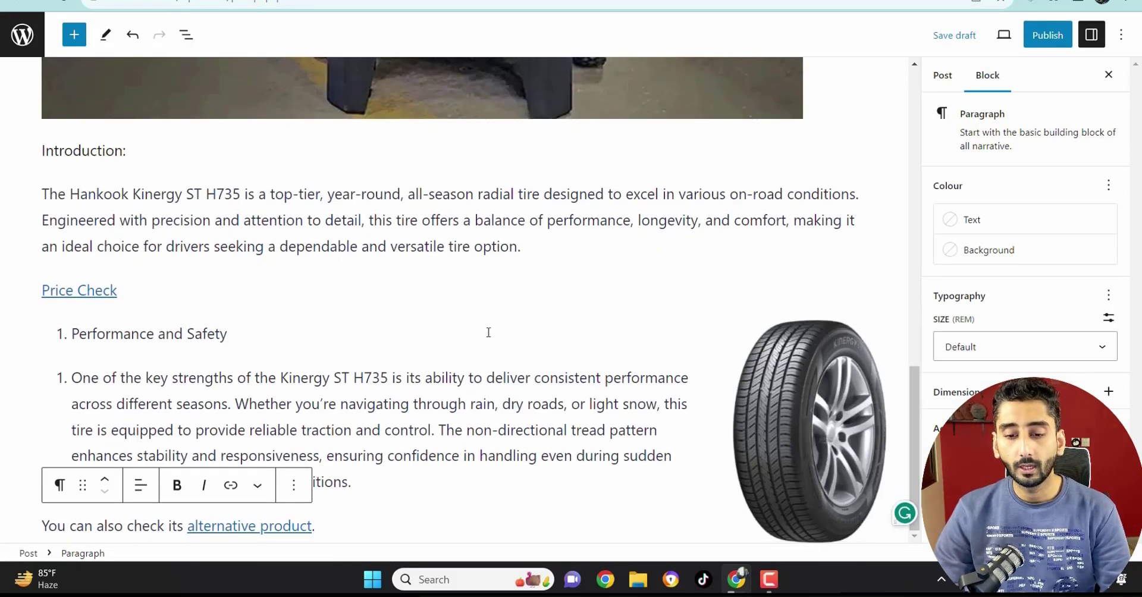
- Upload "car jump starte44.jpg" as the file for the post's featured image
scroll(491, 343, up, 10)
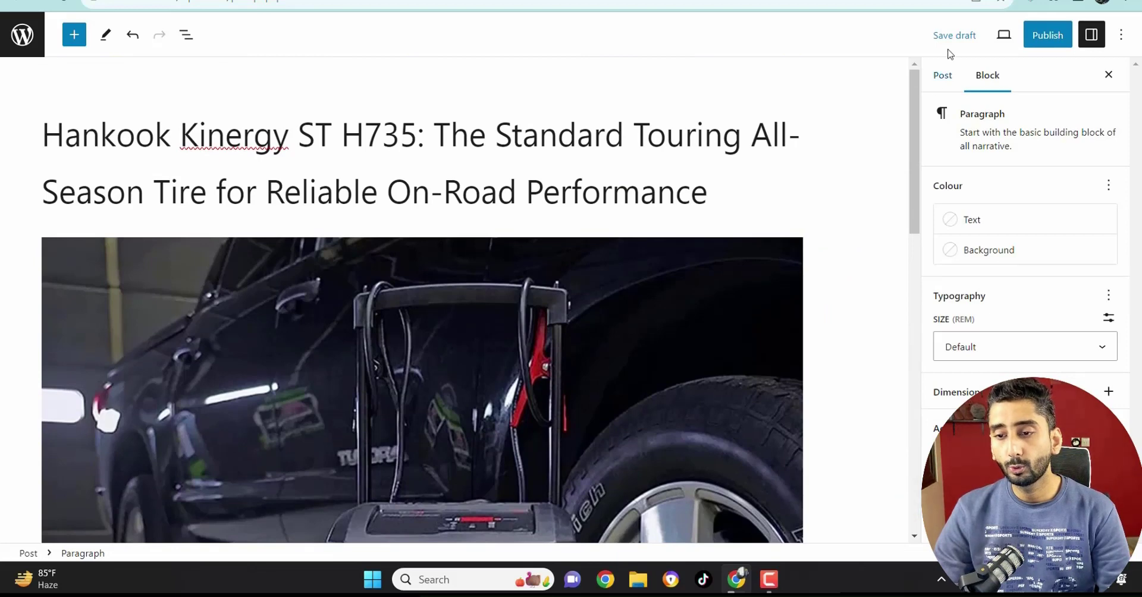
click(942, 75)
scroll(1012, 270, down, 3)
scroll(1025, 259, down, 3)
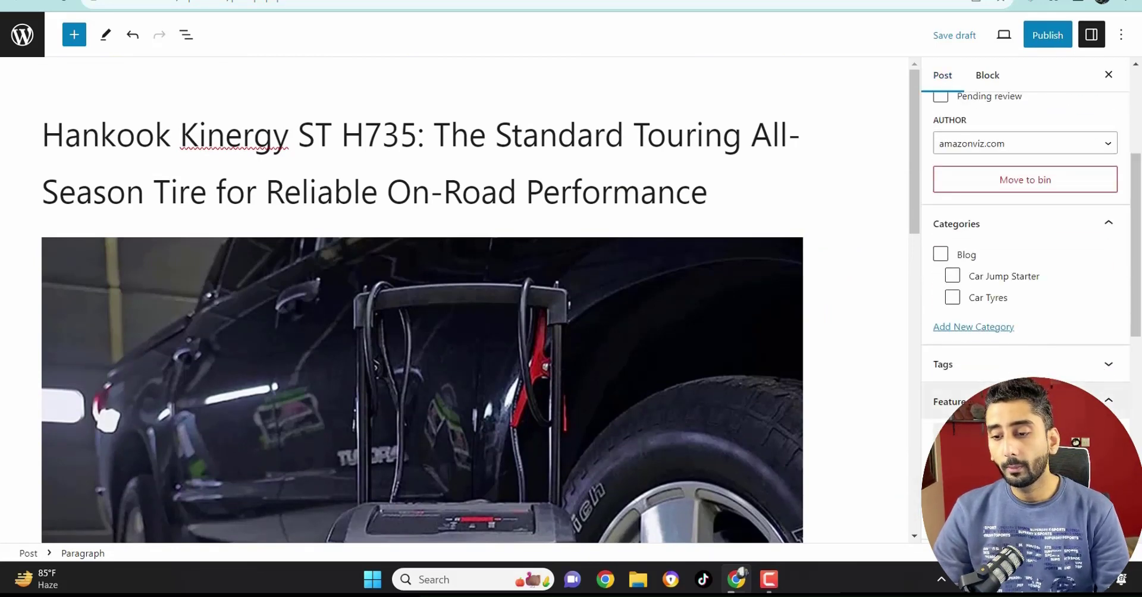
click(1011, 384)
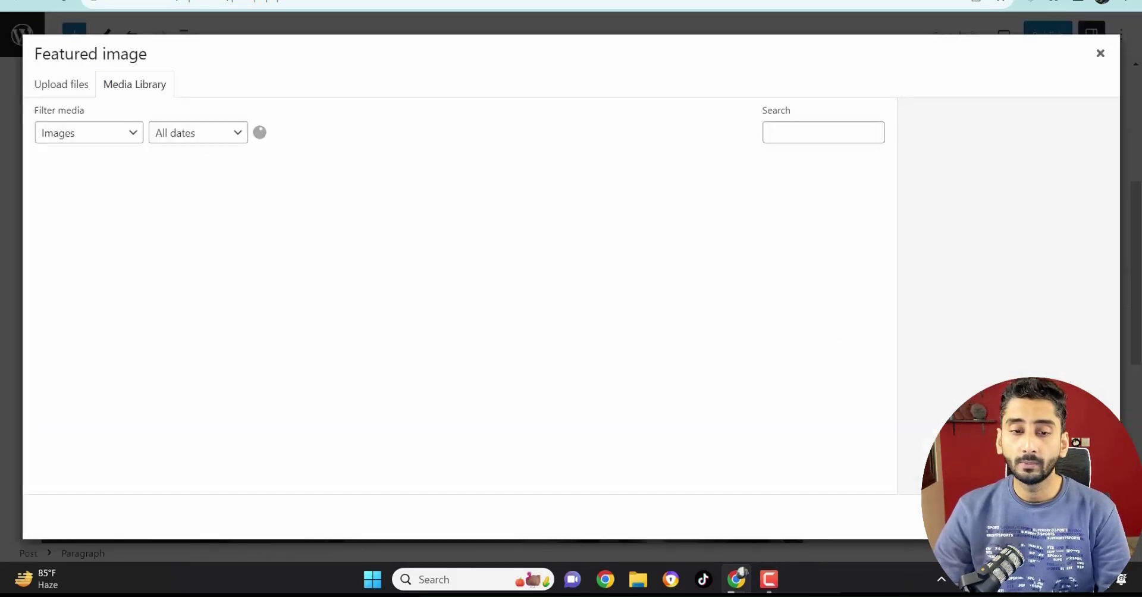
click(52, 85)
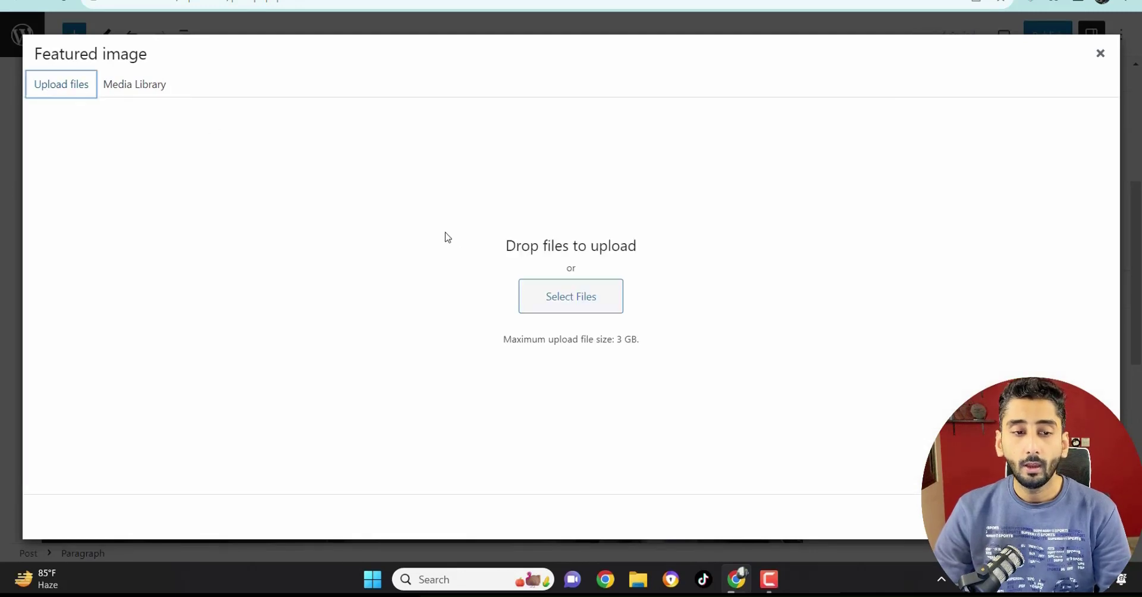
click(595, 307)
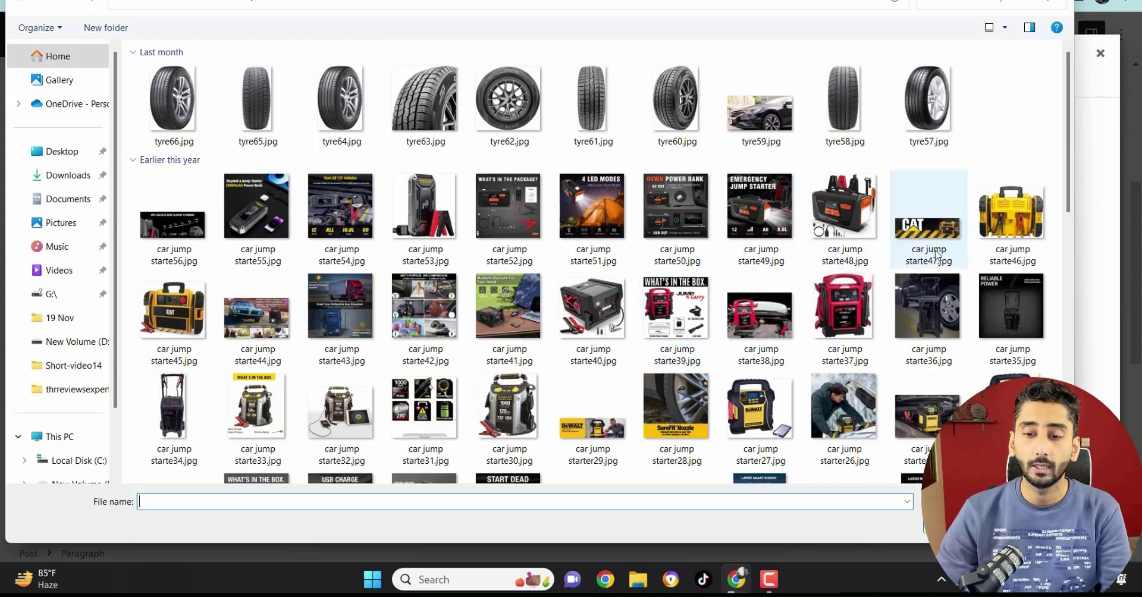
double_click(257, 312)
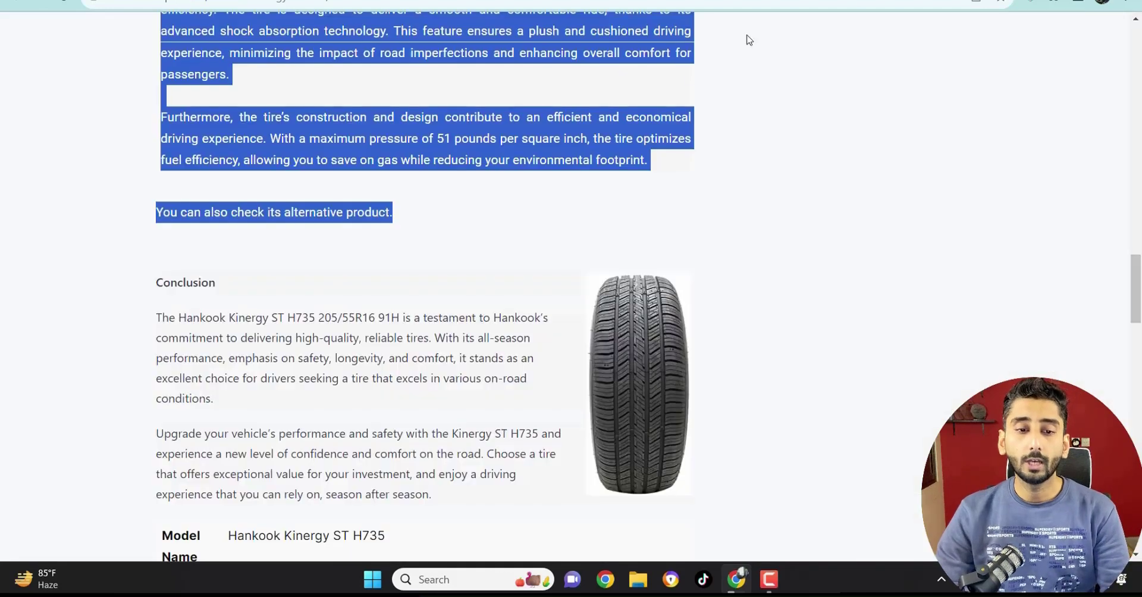
- Copy "Hankook Kinergy ST H735" from the article heading into the image's alt text and title, and set it as the featured image
scroll(747, 39, up, 15)
scroll(378, 176, down, 4)
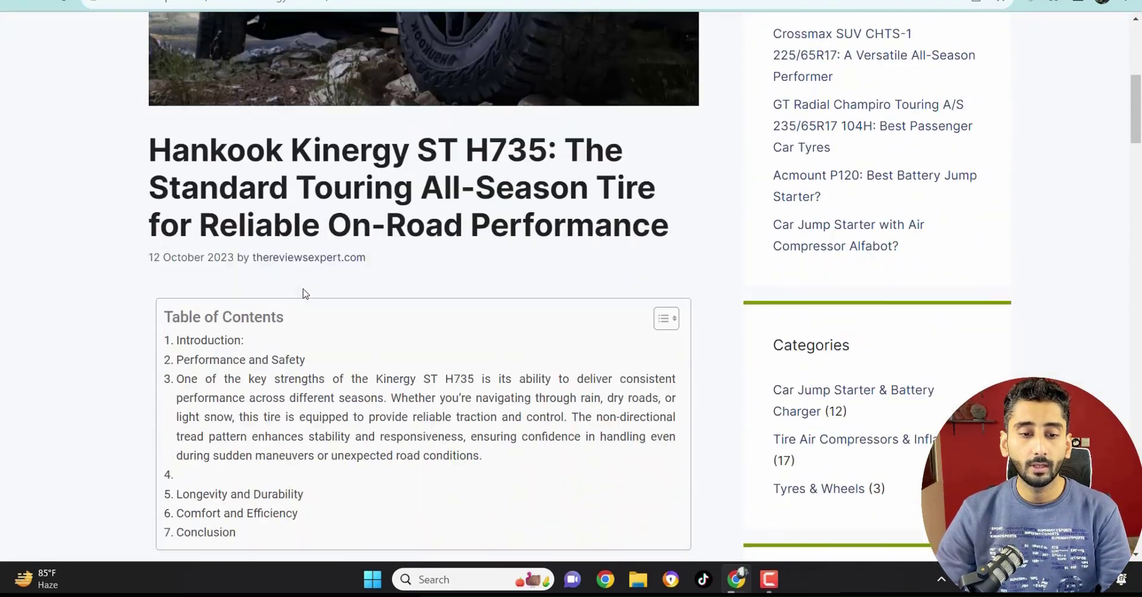
drag(150, 119, 540, 123)
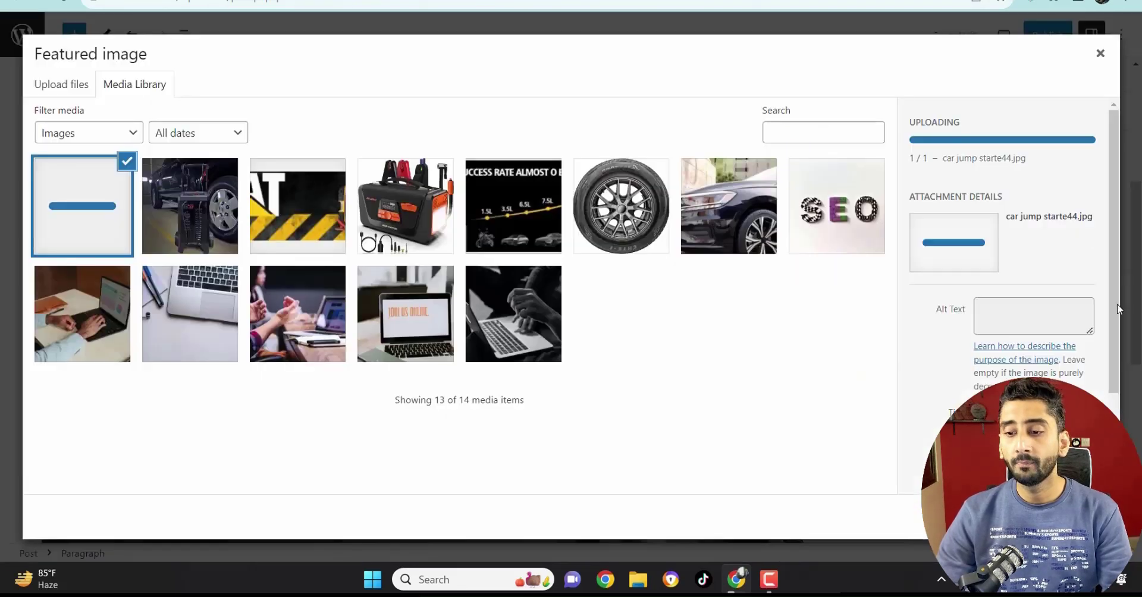
click(1032, 326)
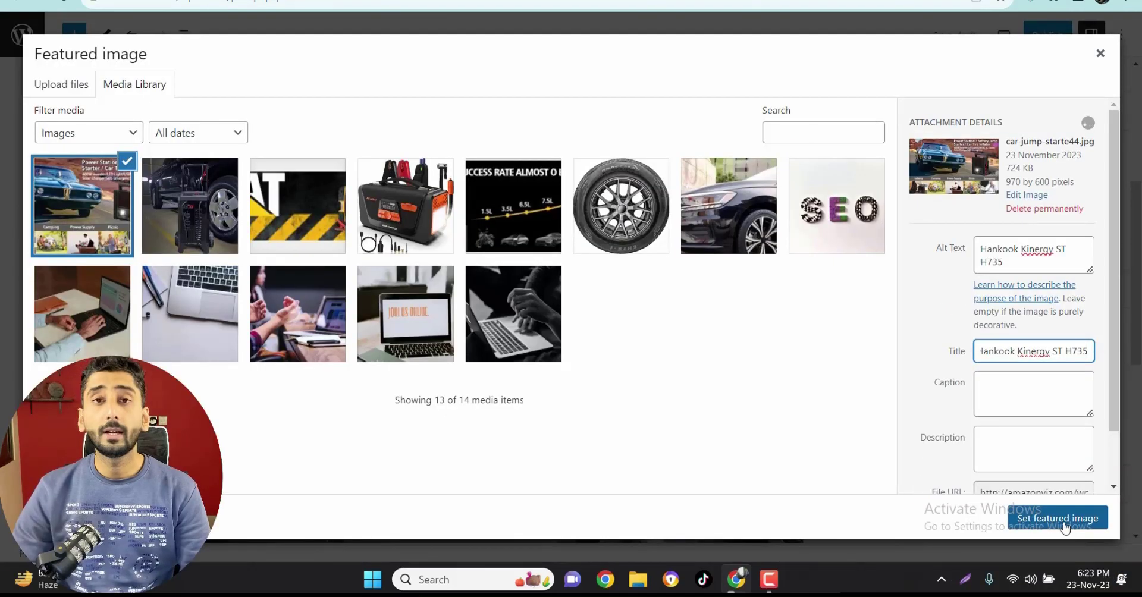
click(1059, 519)
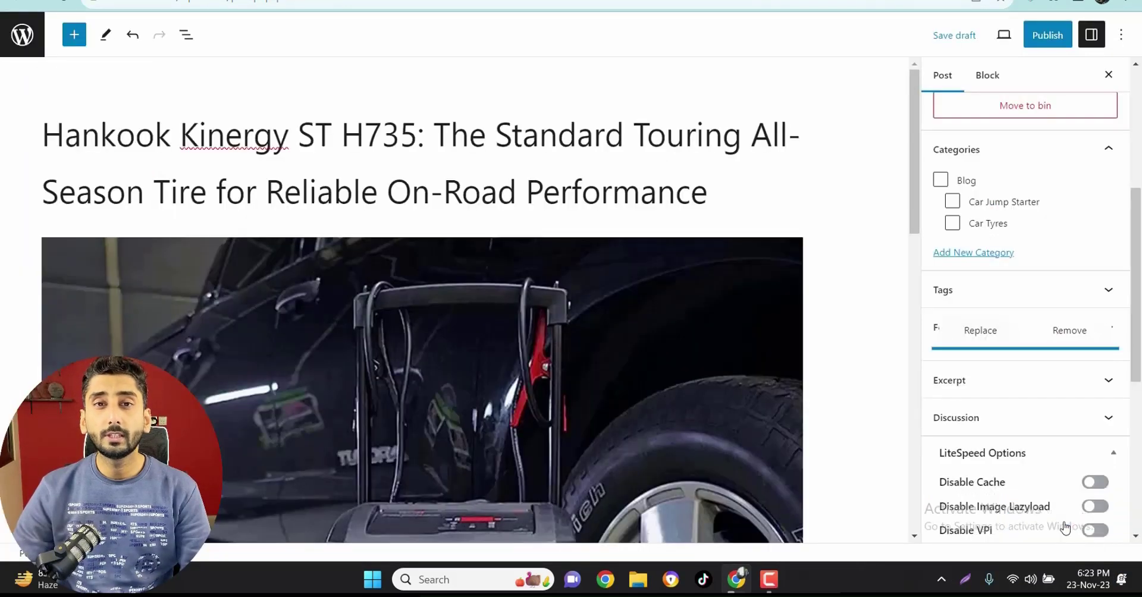
- Create a new post category named "Car Inflators" with Blog as its parent category
scroll(862, 428, down, 5)
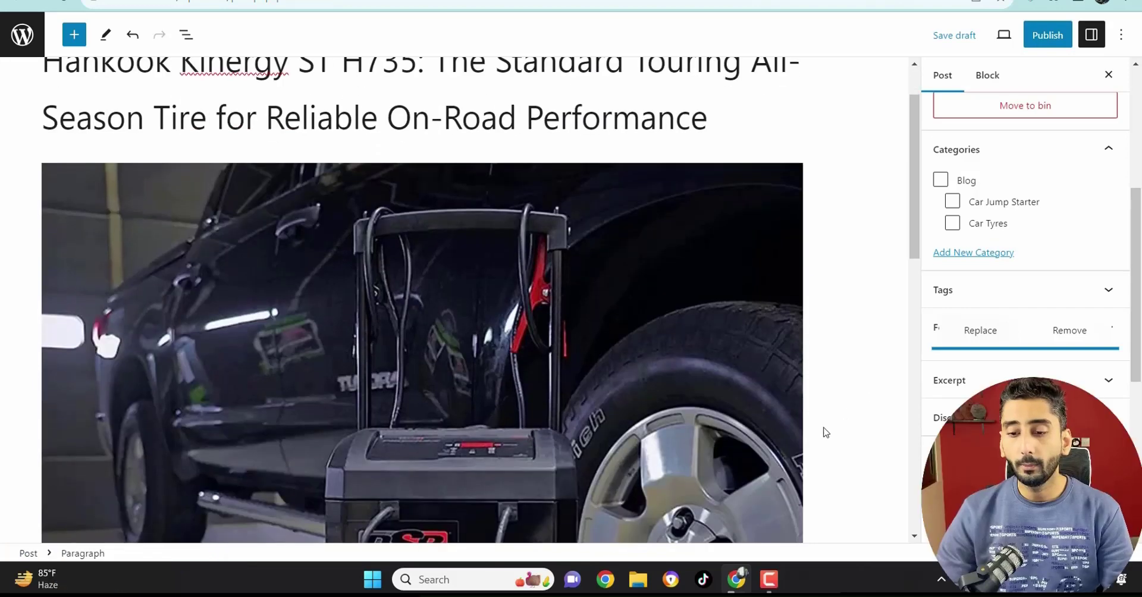
scroll(1026, 238, up, 3)
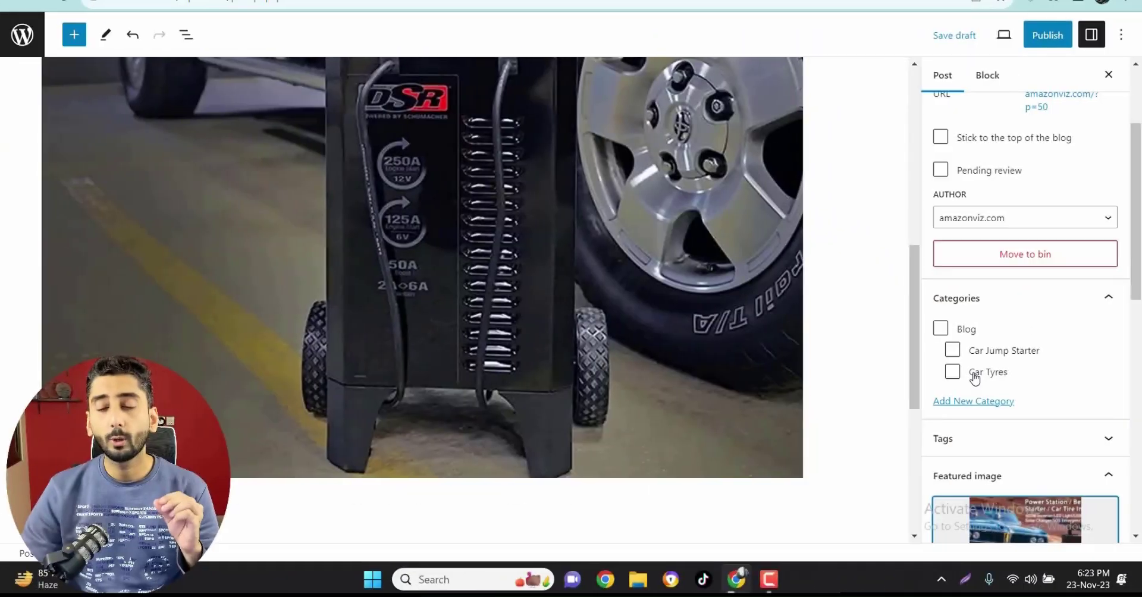
click(965, 403)
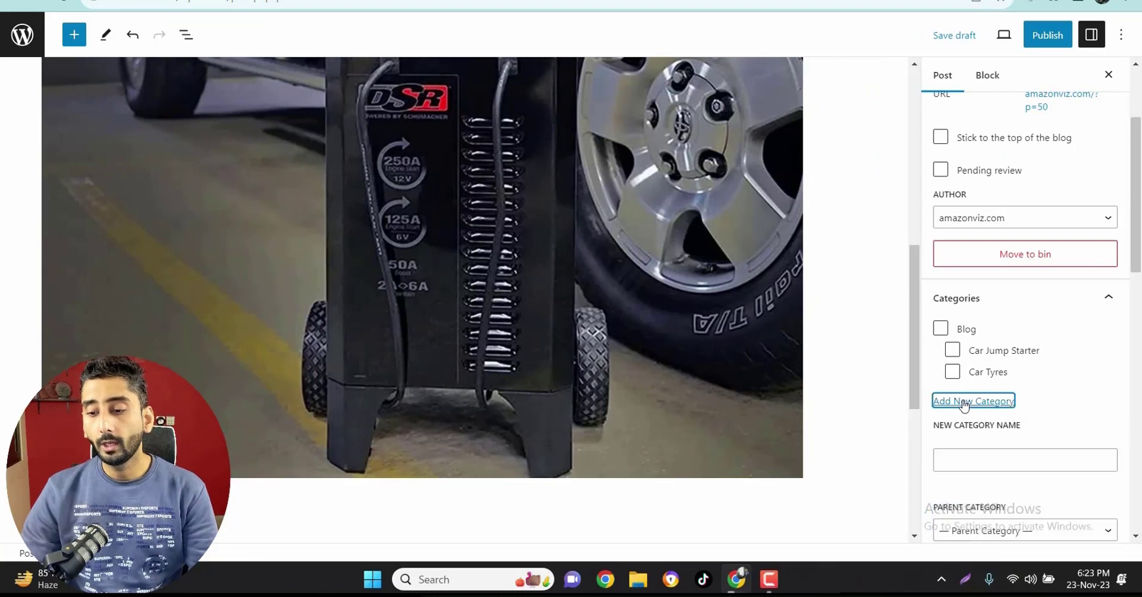
click(977, 455)
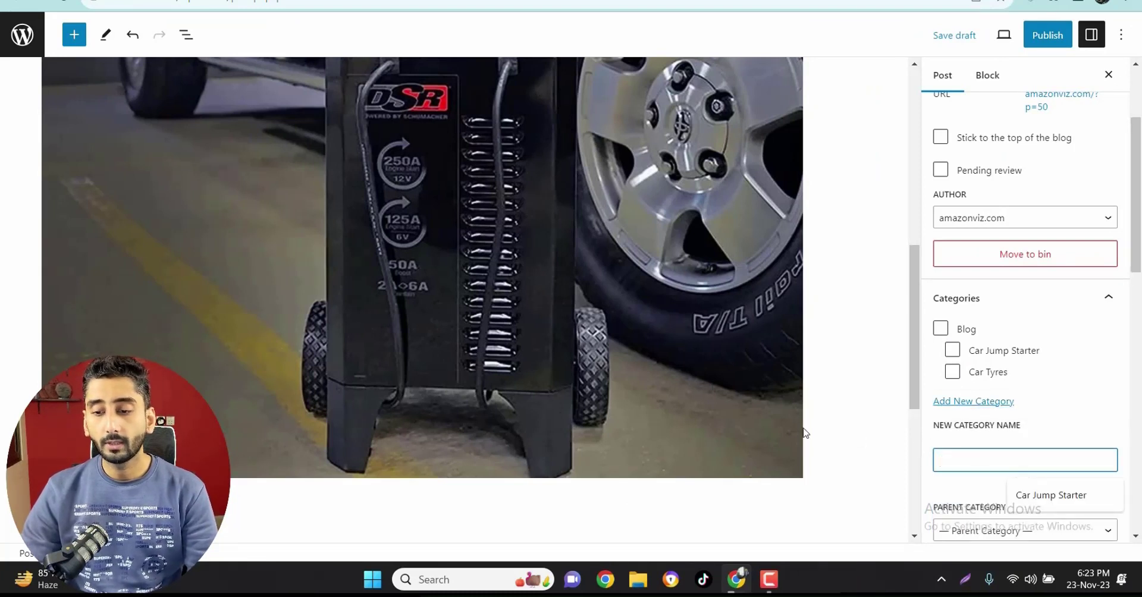
text(Car )
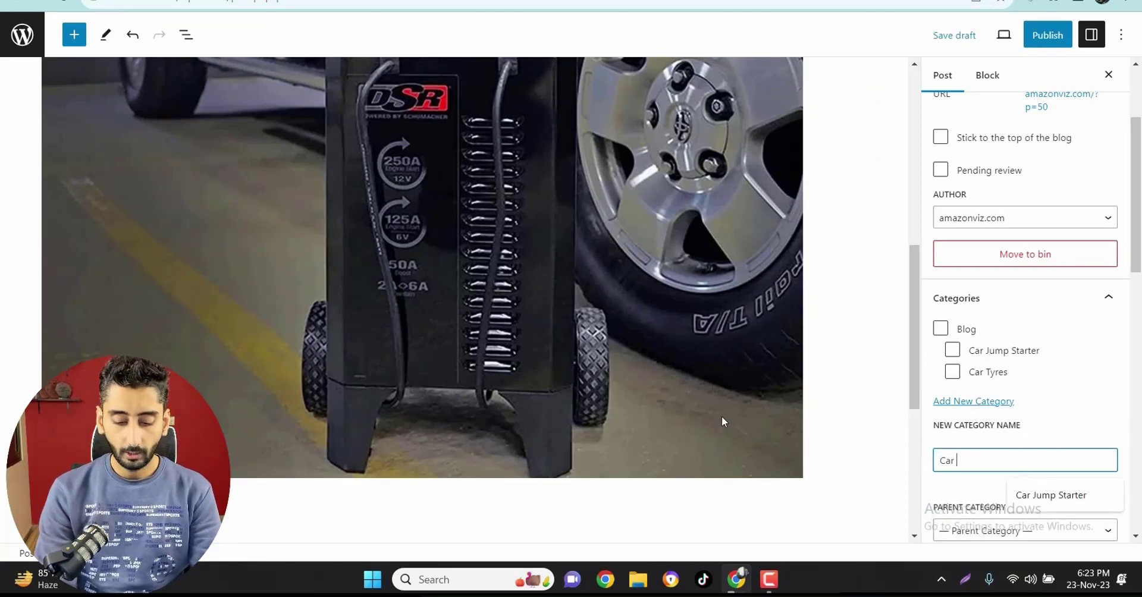
text(Inflators)
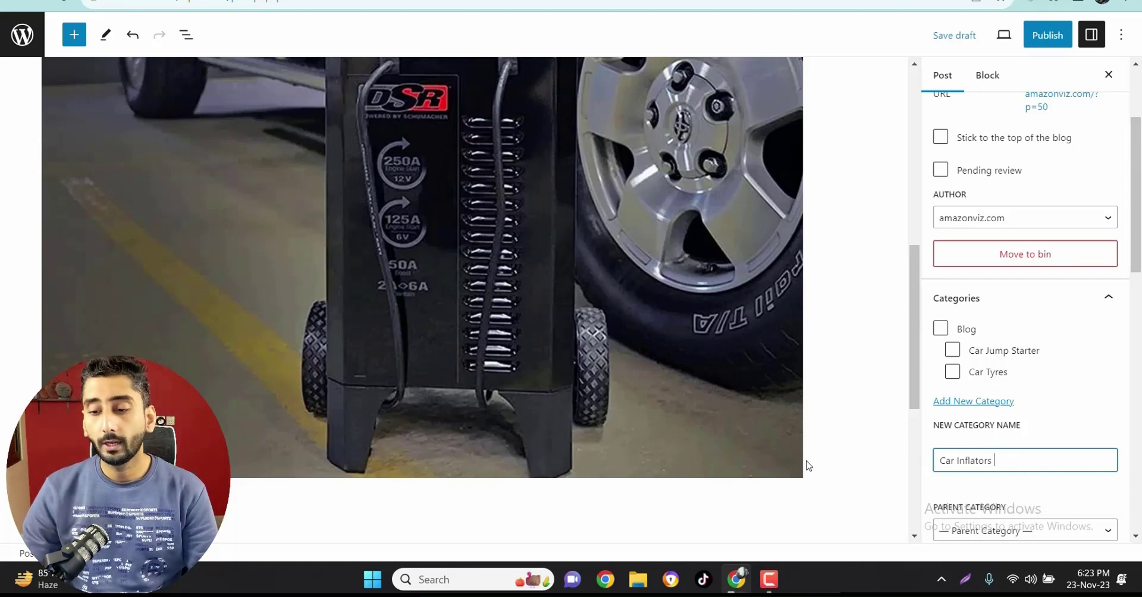
scroll(800, 462, down, 1)
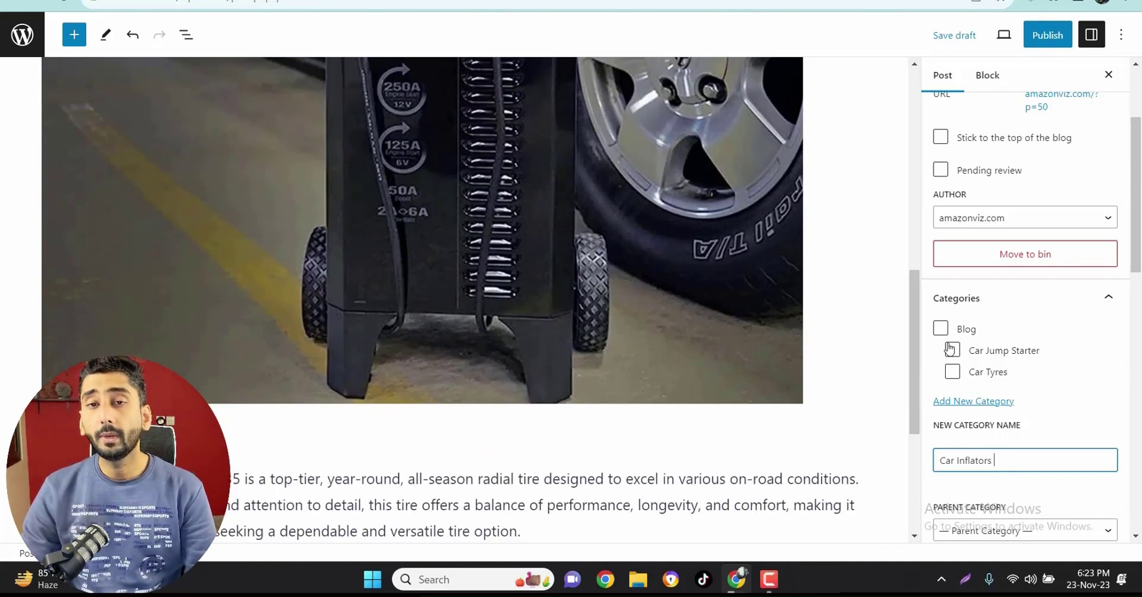
scroll(992, 479, down, 2)
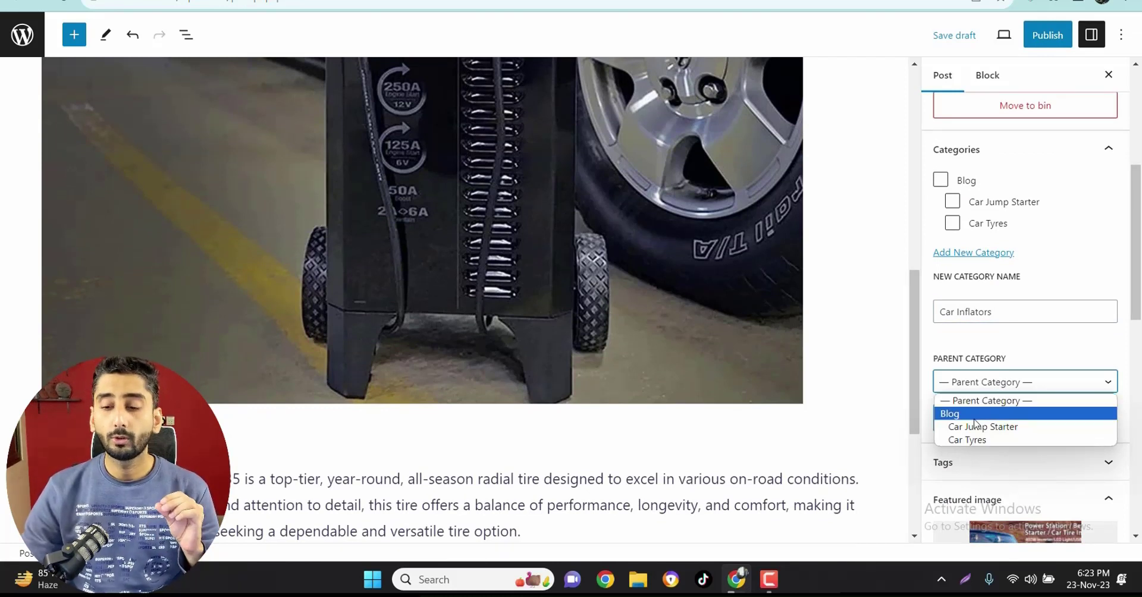
click(974, 419)
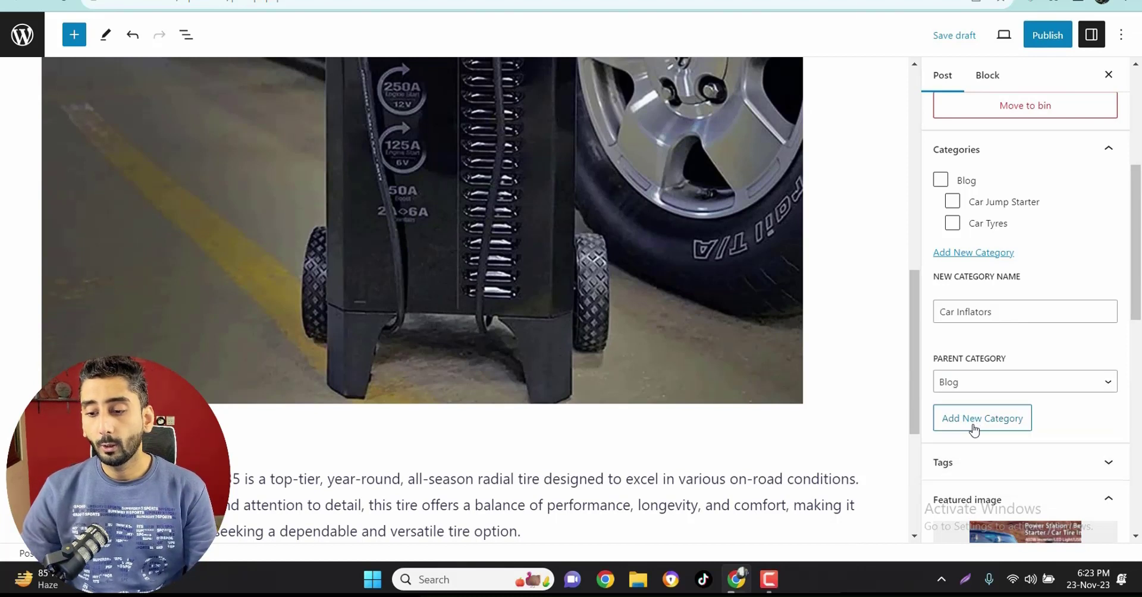
click(973, 424)
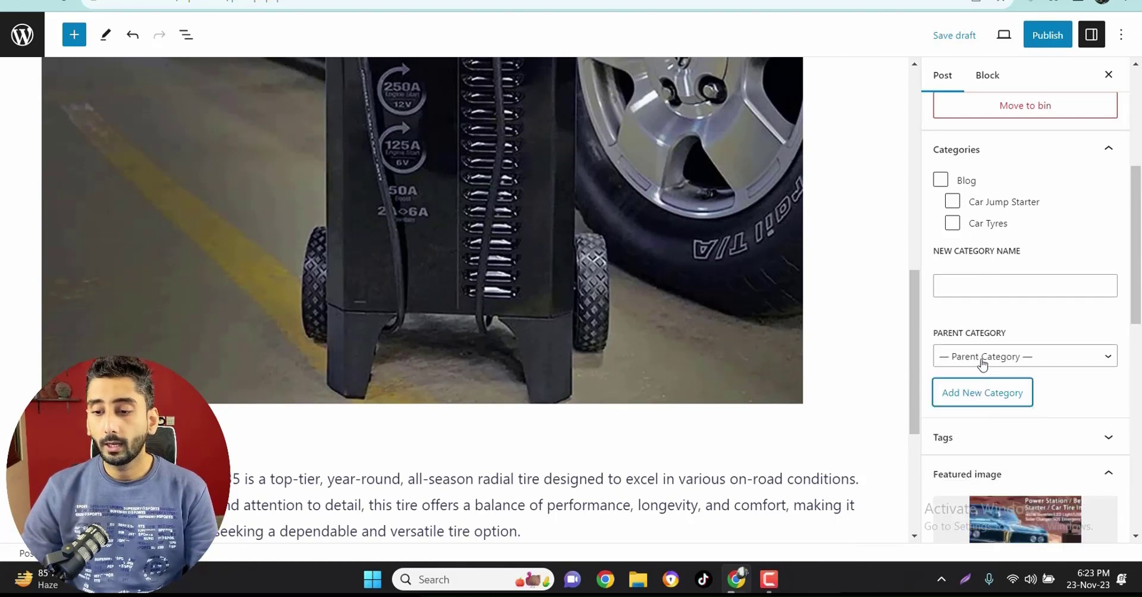
- Assign the Hankook Kinergy post to the Blog category as well and publish it
scroll(968, 228, up, 1)
click(940, 254)
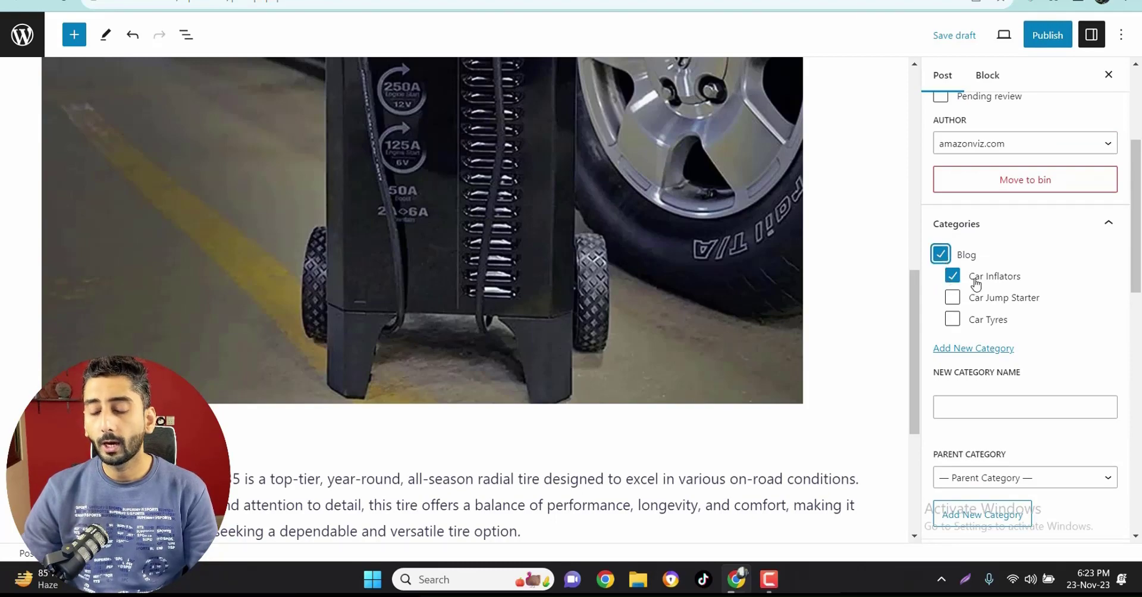
scroll(683, 351, down, 3)
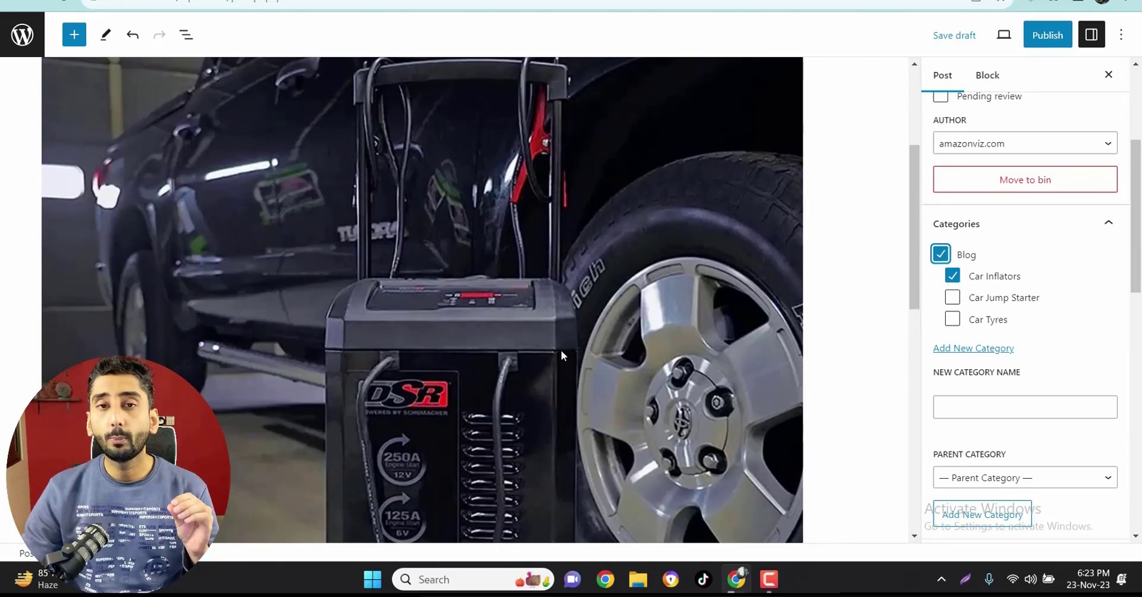
scroll(571, 354, down, 3)
scroll(672, 357, up, 10)
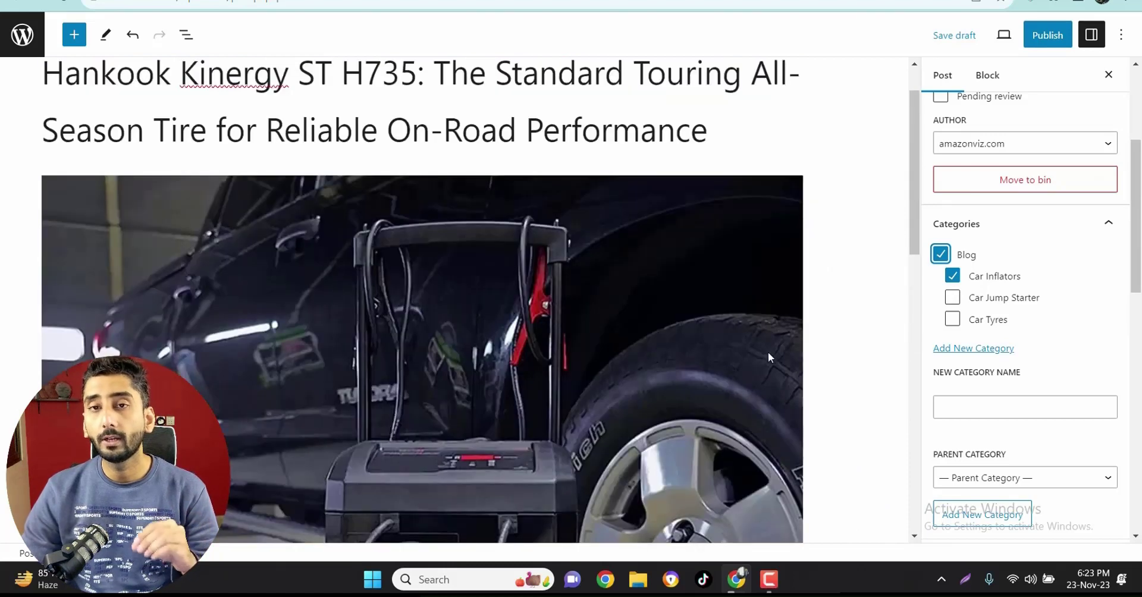
click(1048, 35)
click(1010, 37)
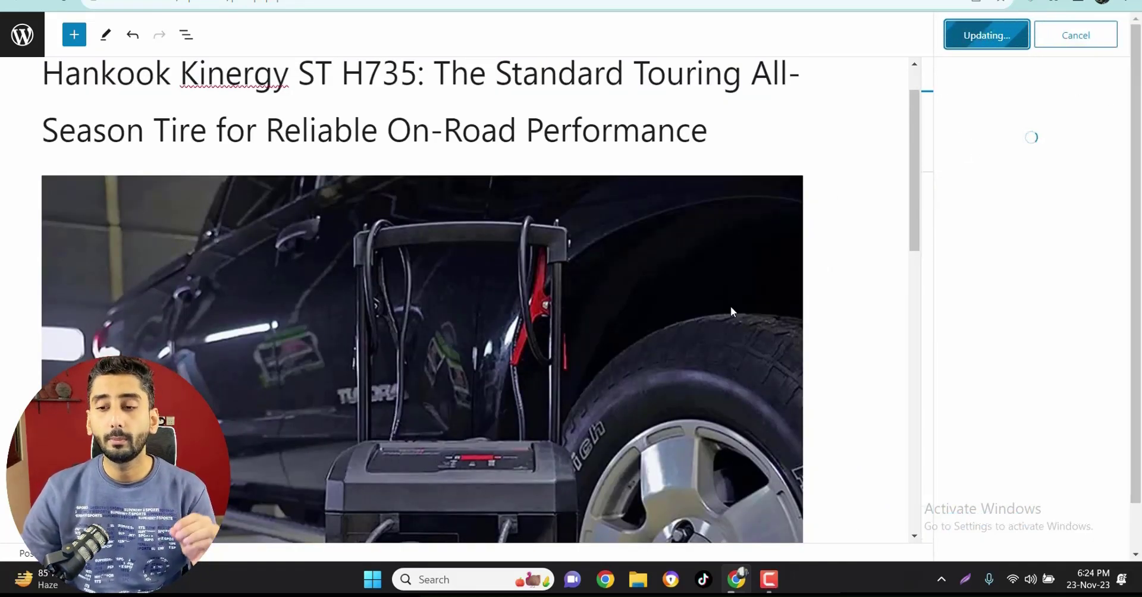
scroll(741, 306, down, 5)
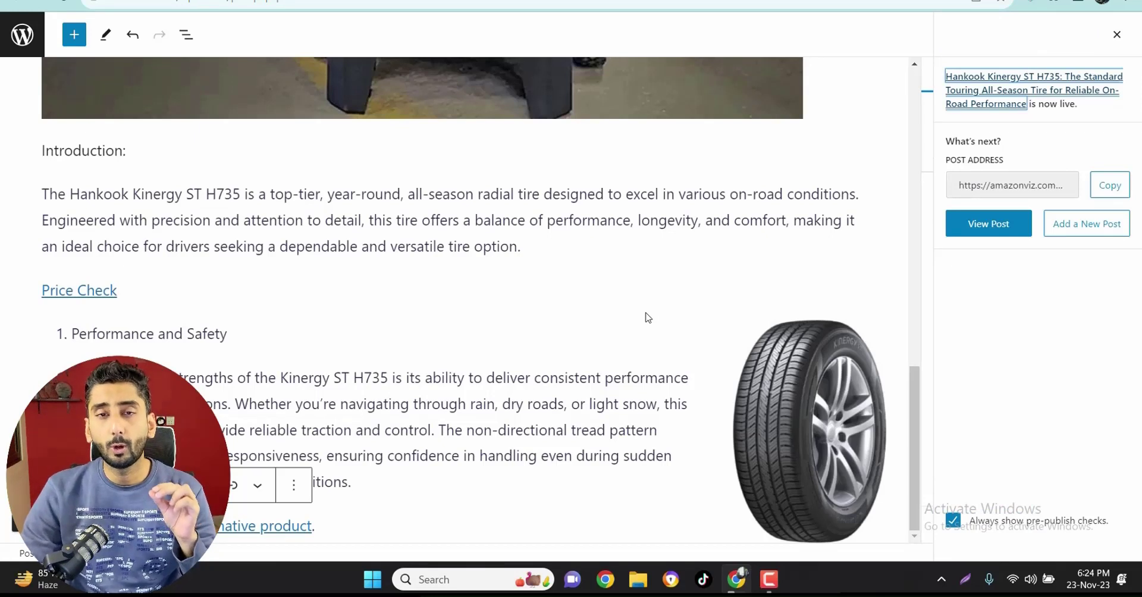
click(14, 47)
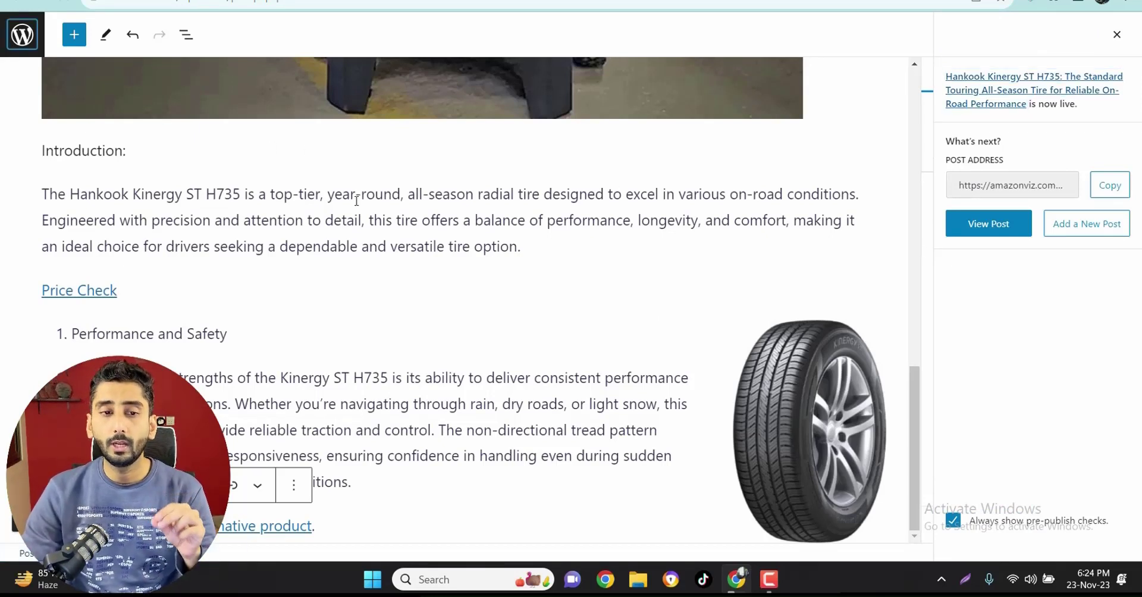
scroll(638, 118, down, 5)
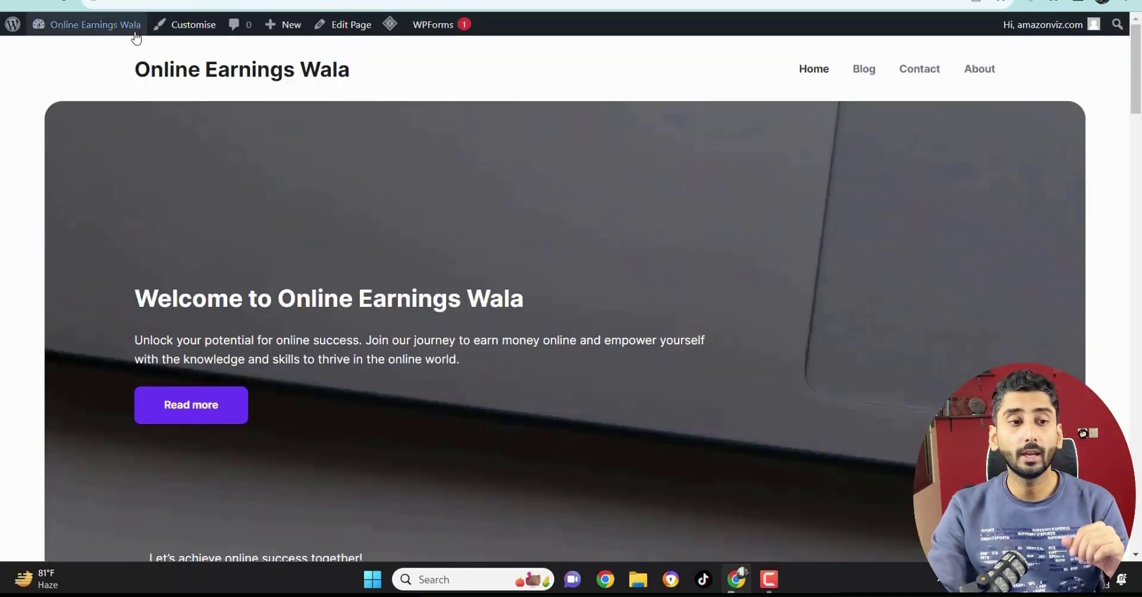
- Reload the site's home page and examine its featured post, latest posts and footer
click(67, 2)
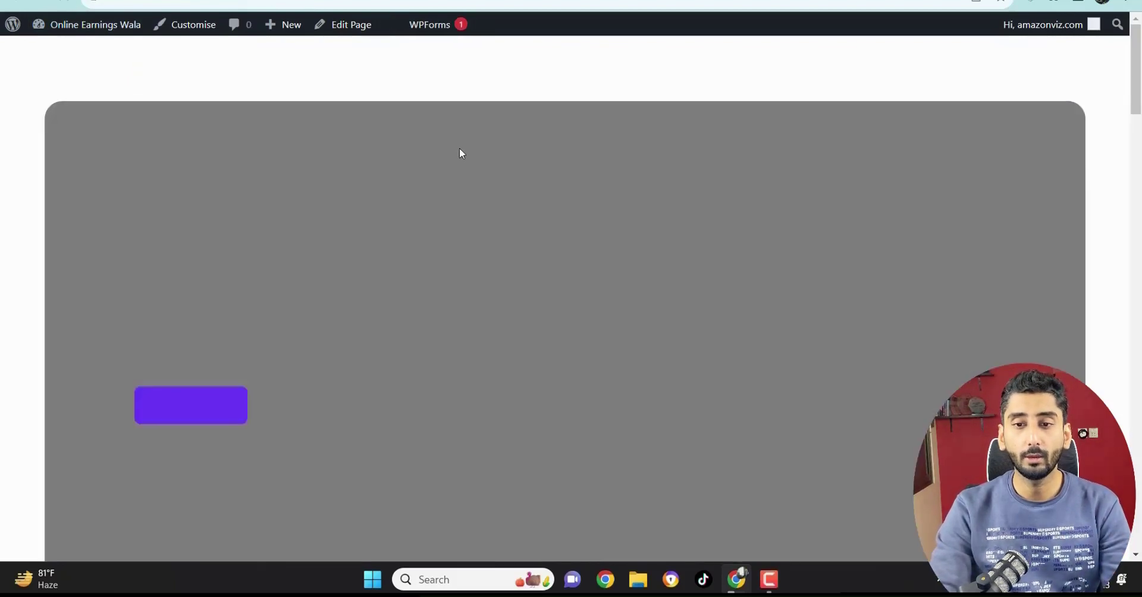
scroll(612, 255, down, 10)
scroll(232, 247, up, 2)
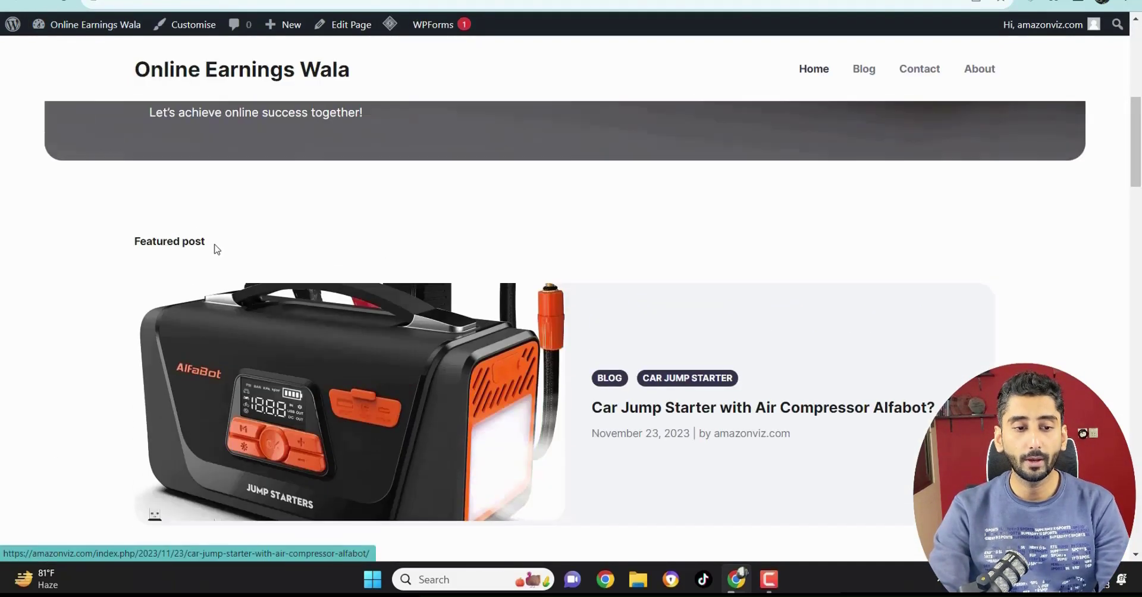
scroll(402, 309, down, 3)
scroll(354, 317, down, 5)
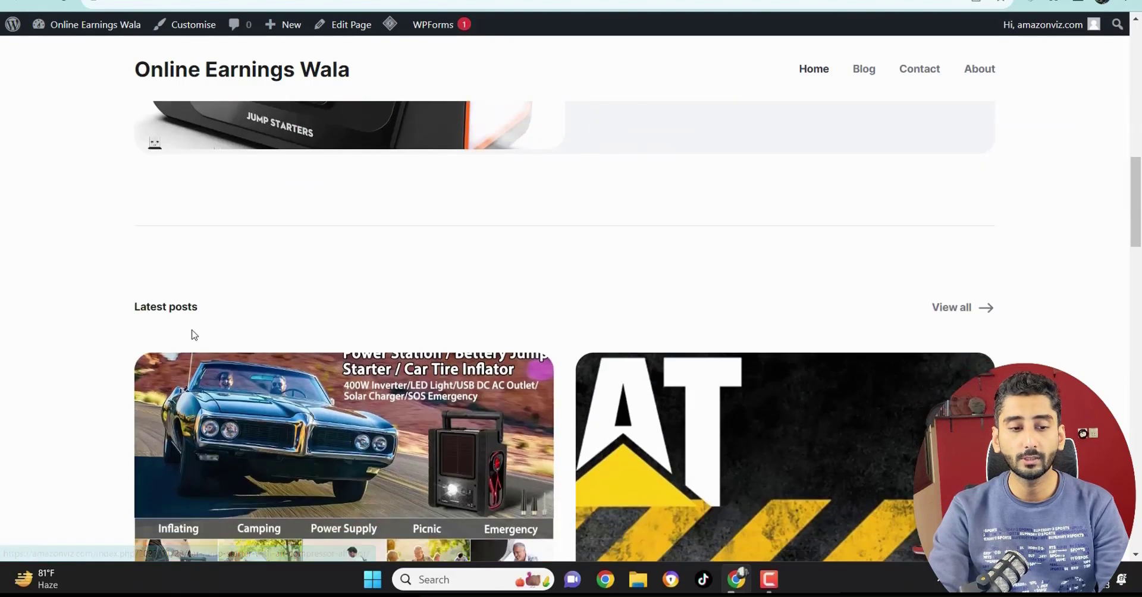
scroll(679, 358, down, 10)
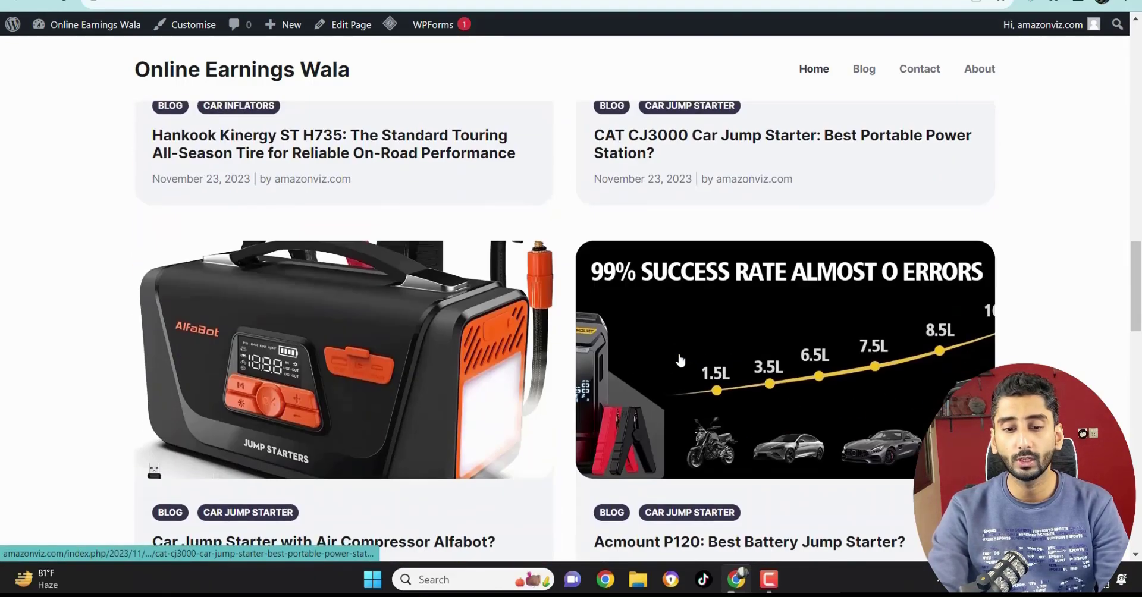
scroll(627, 306, down, 5)
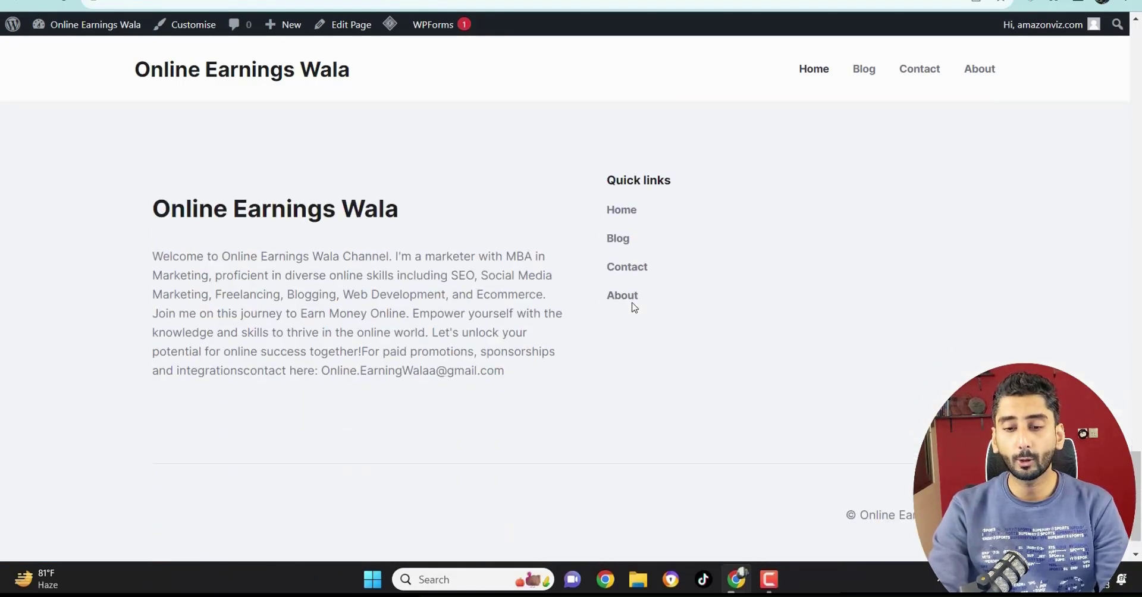
scroll(161, 184, up, 3)
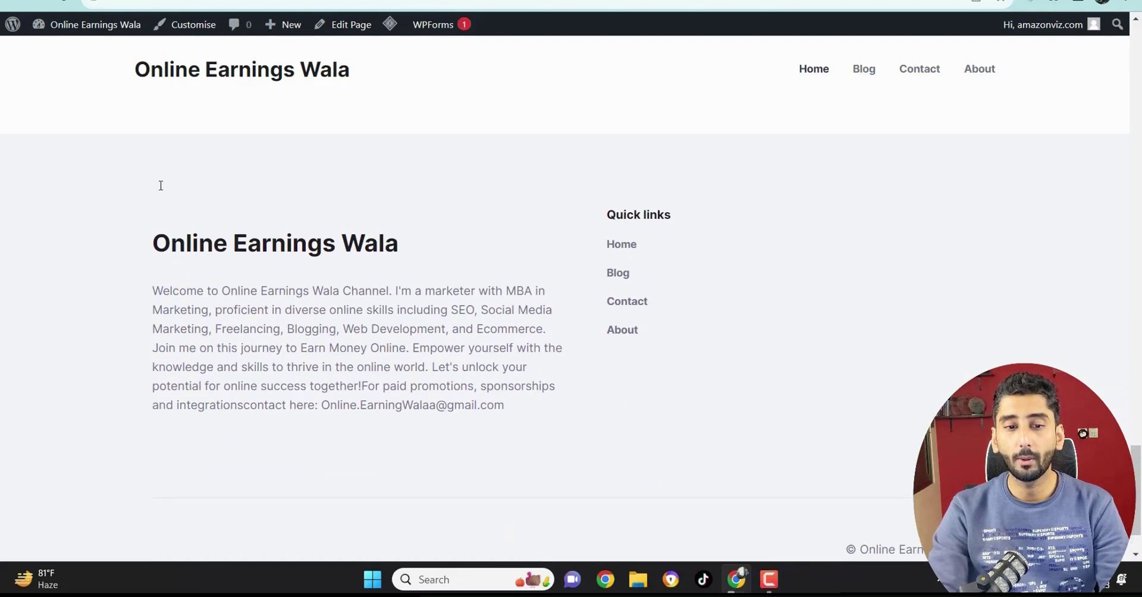
scroll(645, 378, up, 8)
scroll(630, 330, up, 8)
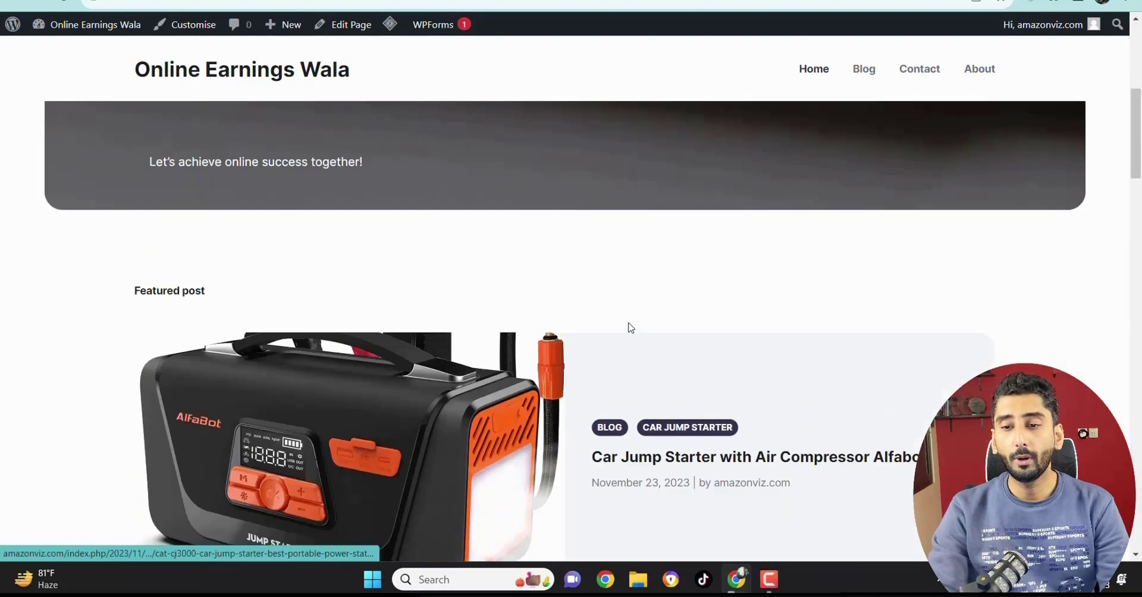
- Open the site's Blog page and look through its listed posts and their categories
click(860, 76)
scroll(417, 268, down, 6)
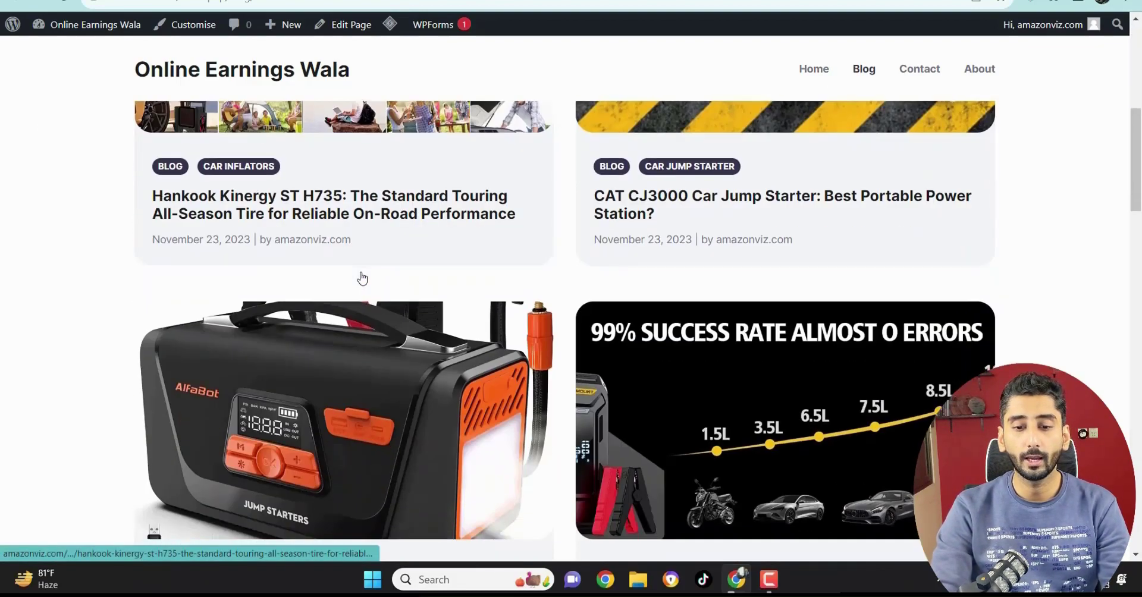
scroll(362, 278, down, 9)
scroll(360, 275, up, 15)
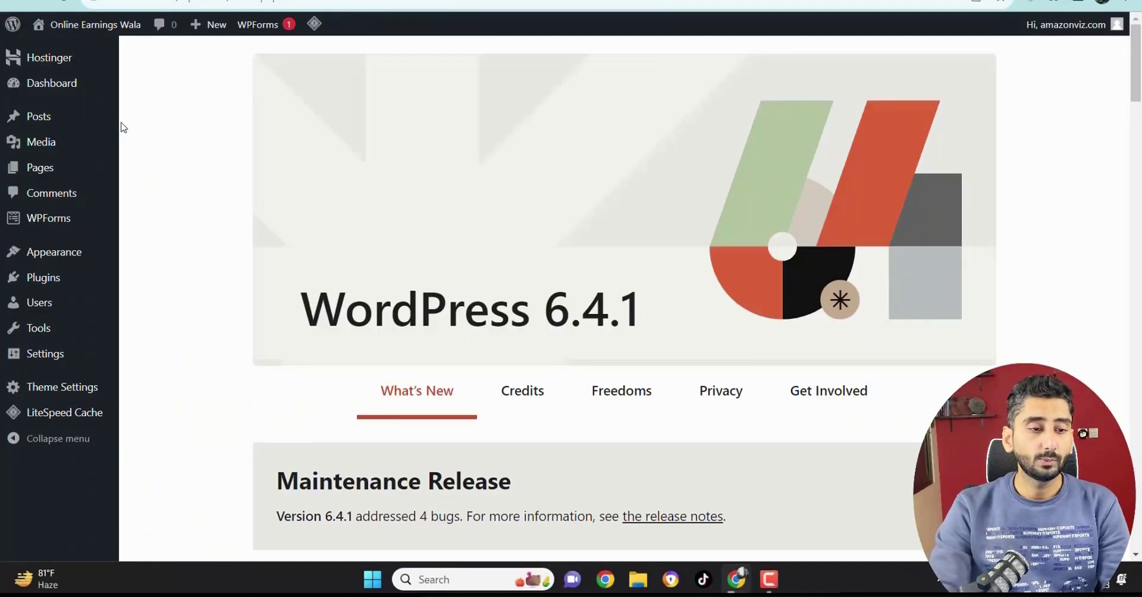
- Open the site's menu editor in the WordPress admin and load the Quick links menu for editing
mouse_move(54, 317)
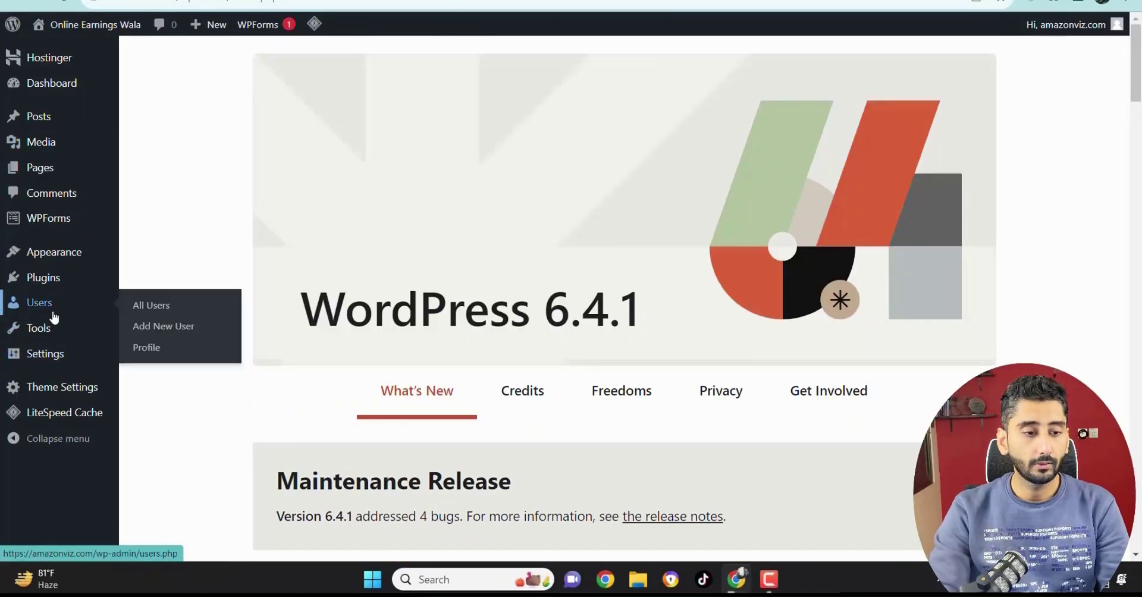
mouse_move(66, 262)
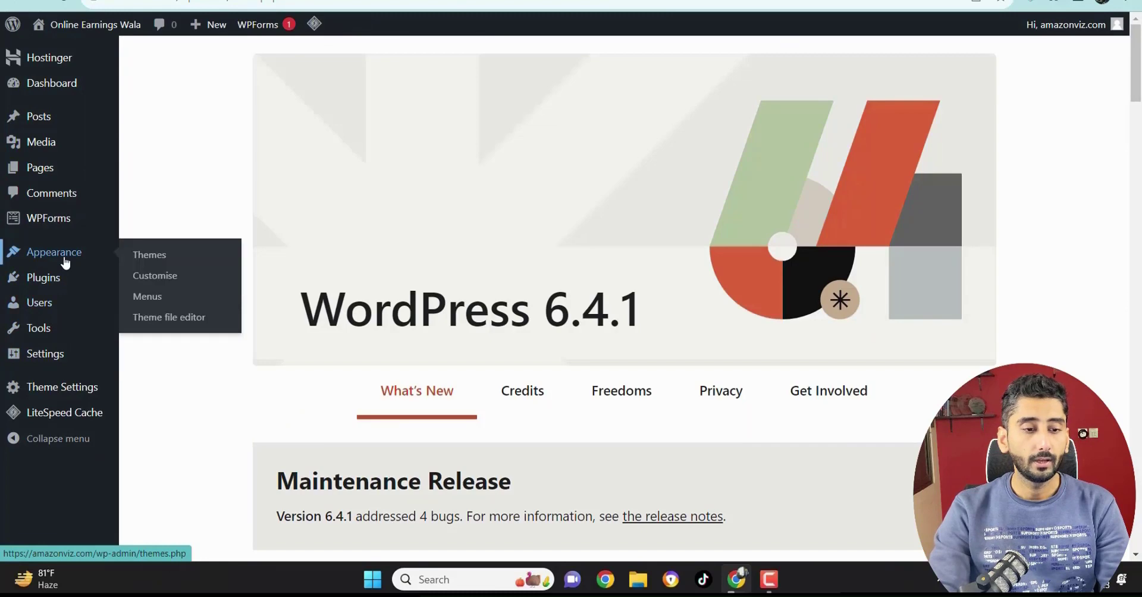
click(148, 297)
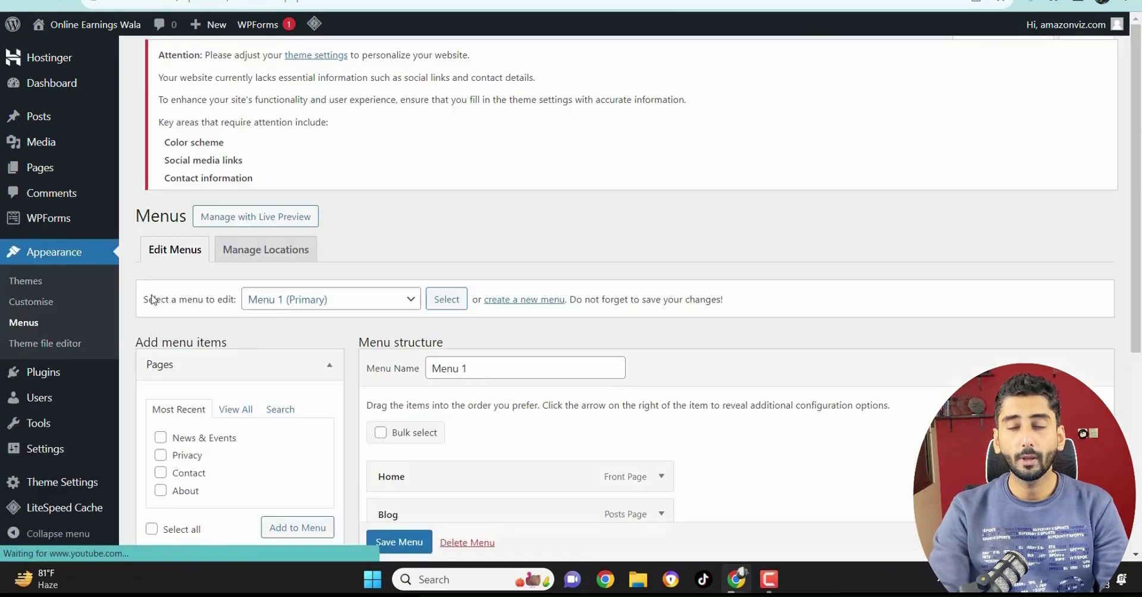
scroll(342, 300, down, 4)
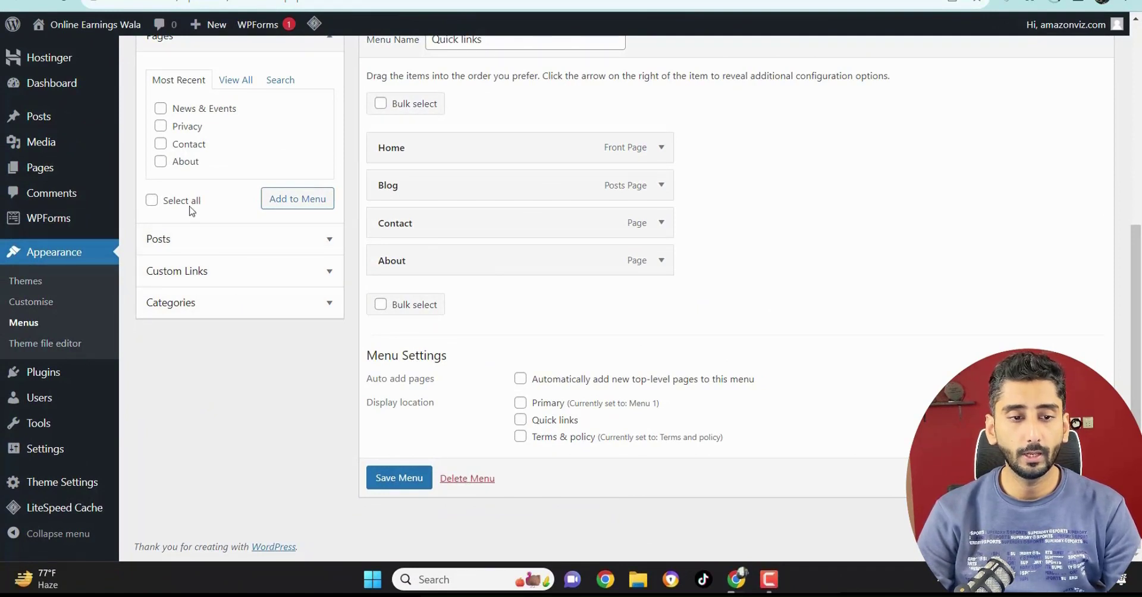
- Add the Privacy and News & Events pages to the Quick links menu, save it, and reload the site's home page
click(221, 280)
click(266, 146)
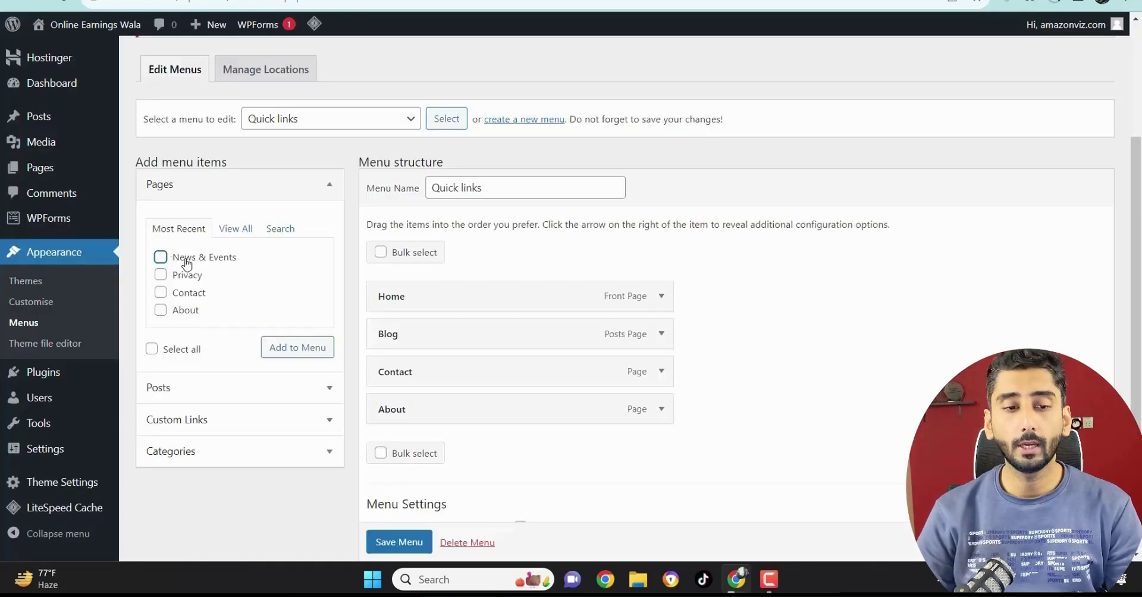
click(233, 228)
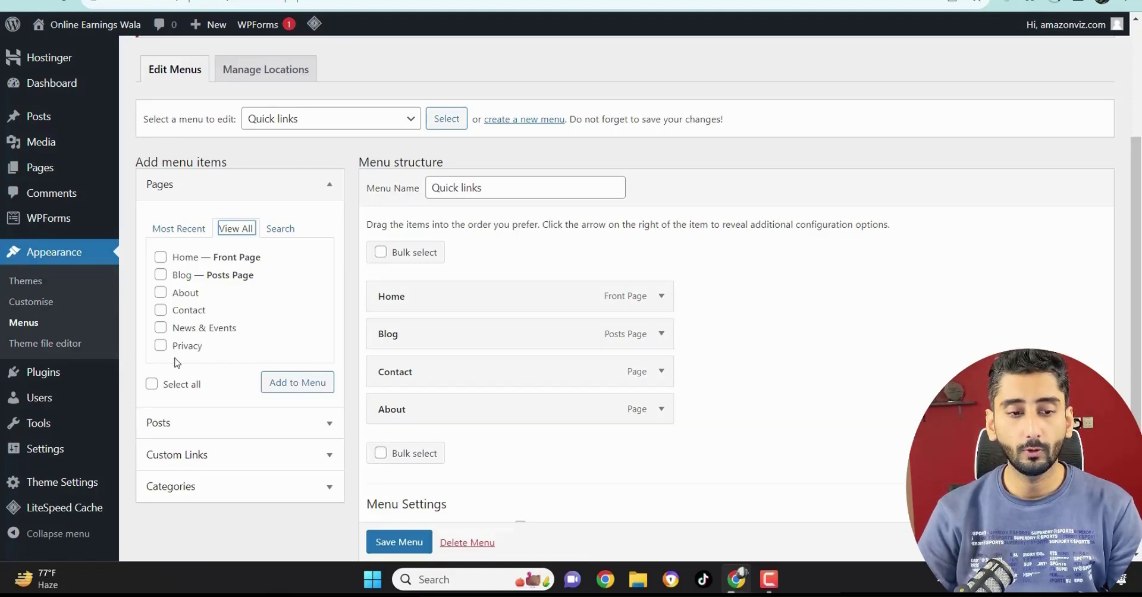
click(160, 347)
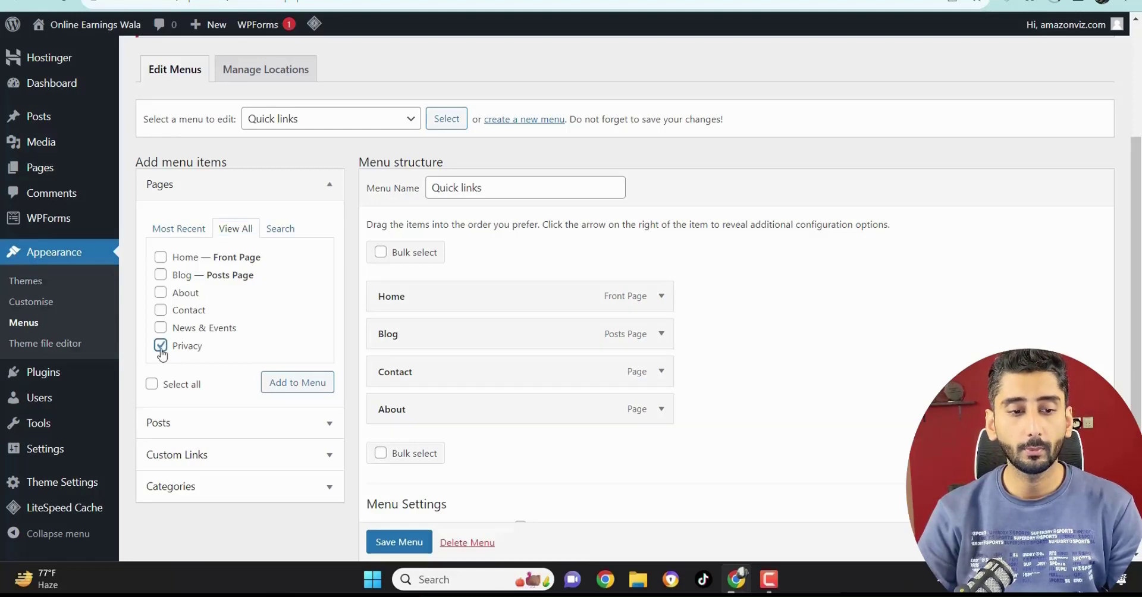
click(298, 384)
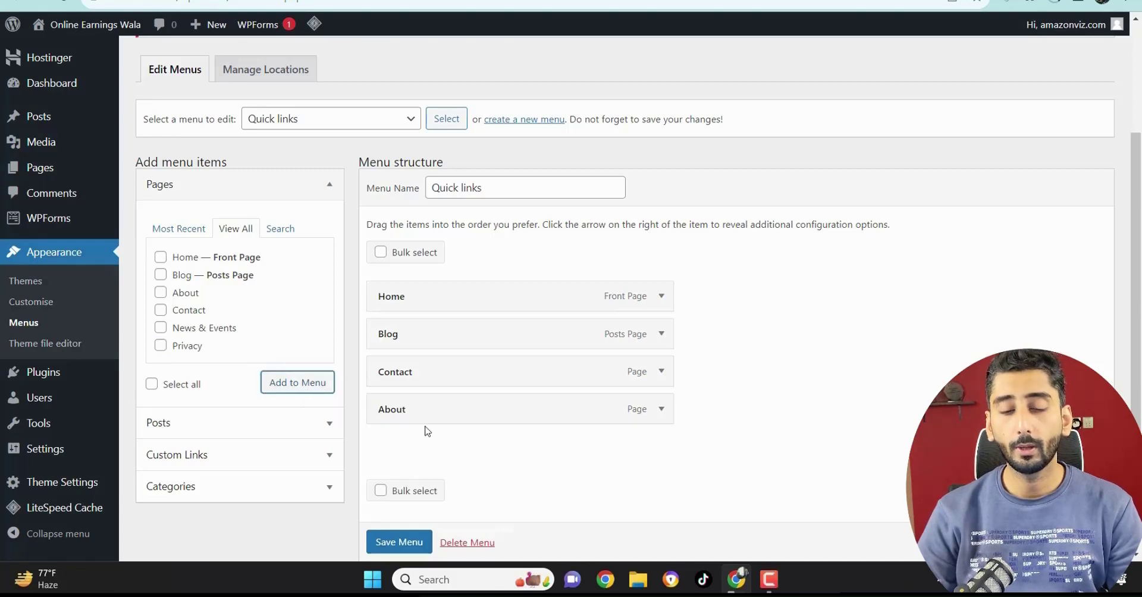
click(194, 332)
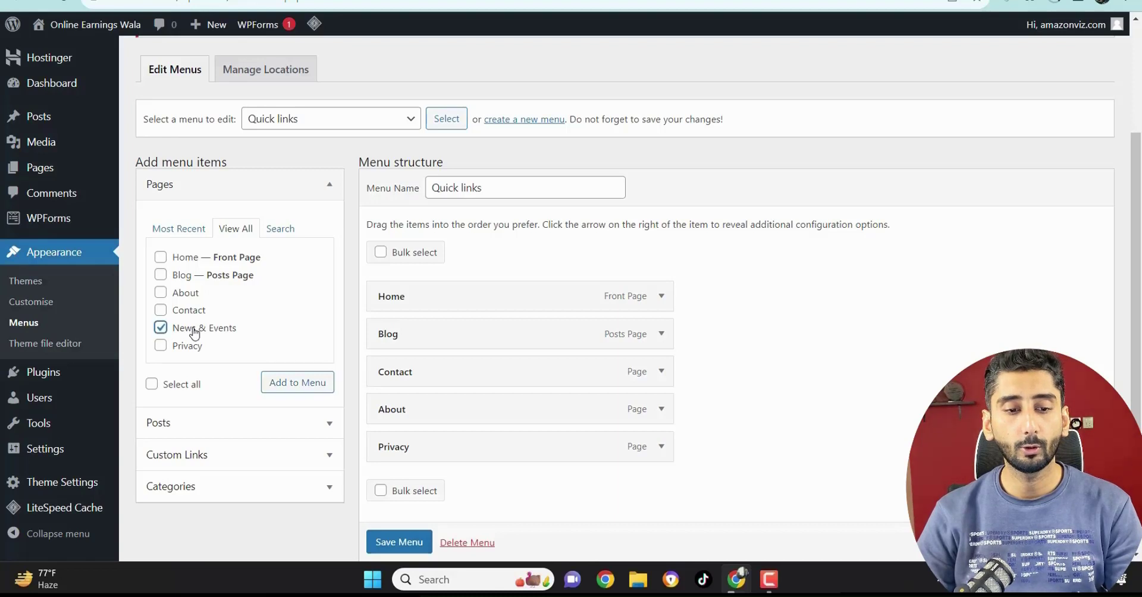
click(300, 385)
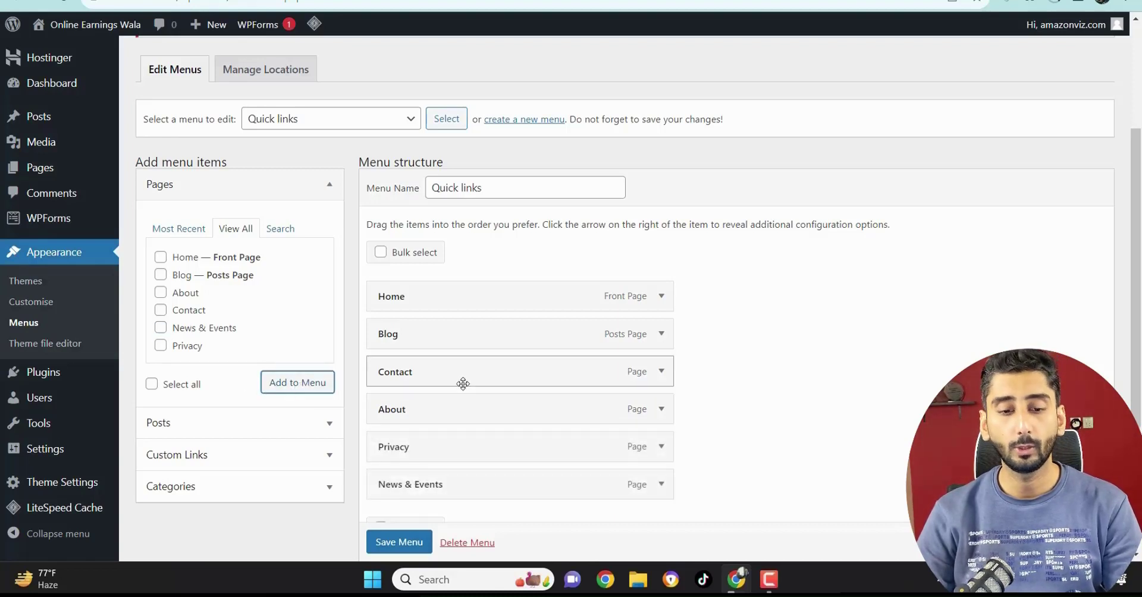
click(401, 542)
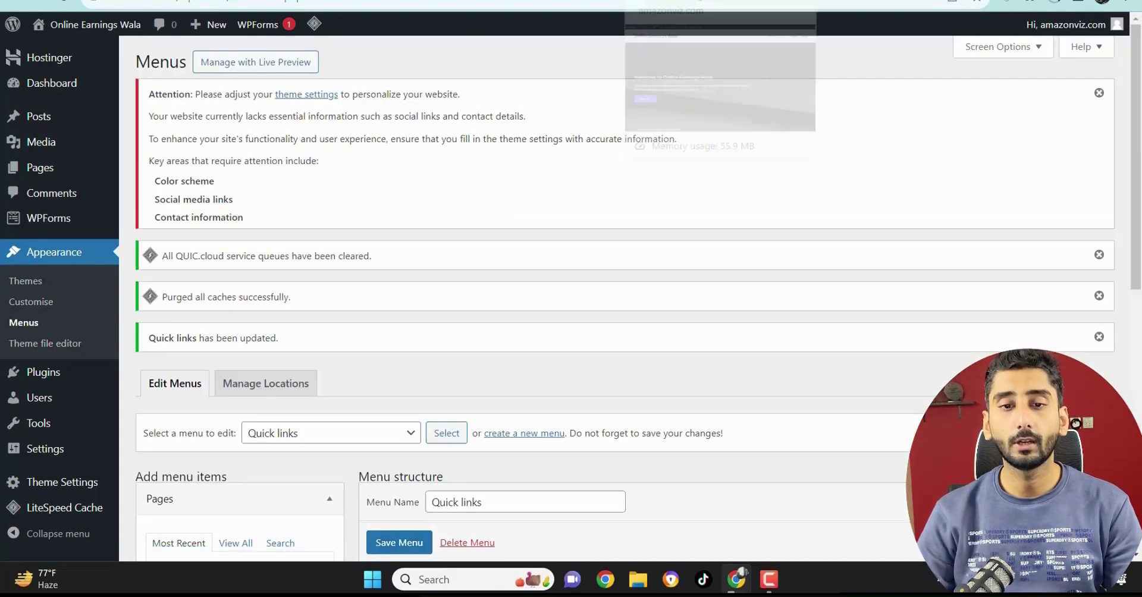
click(667, 0)
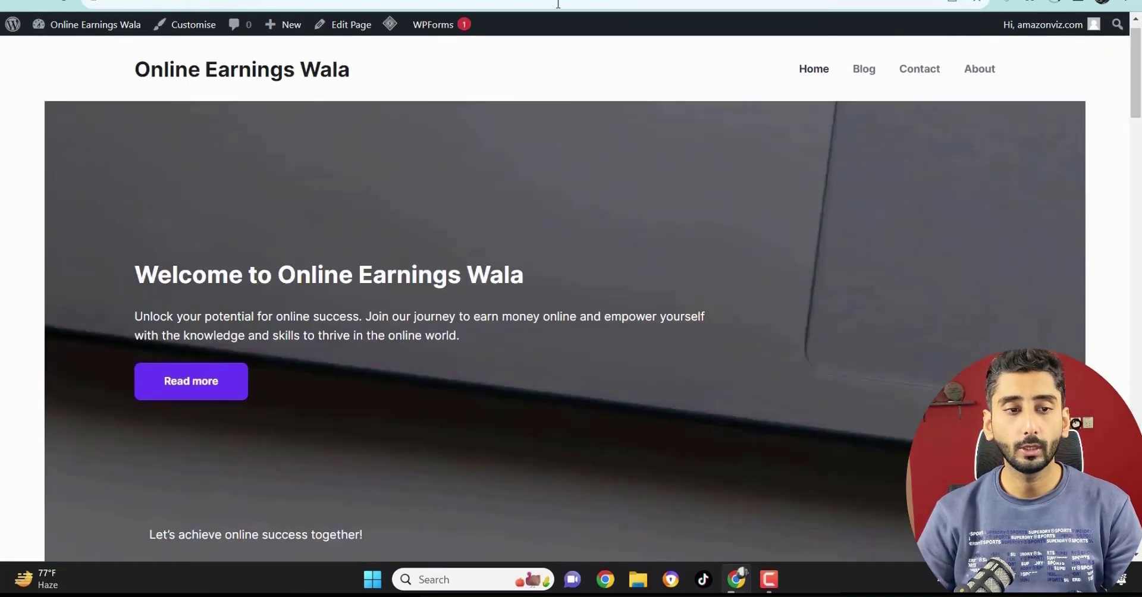
click(64, 1)
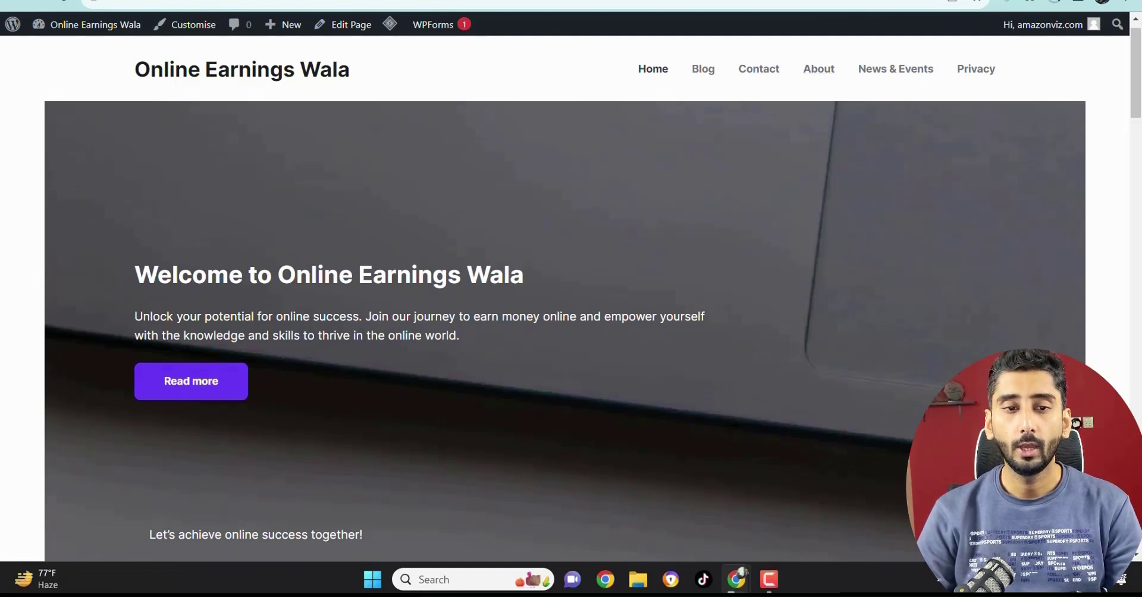
- In Menu 1, move News & Events between Contact and About as a top-level item and save the menu
click(351, 2)
scroll(480, 379, down, 4)
scroll(486, 360, down, 3)
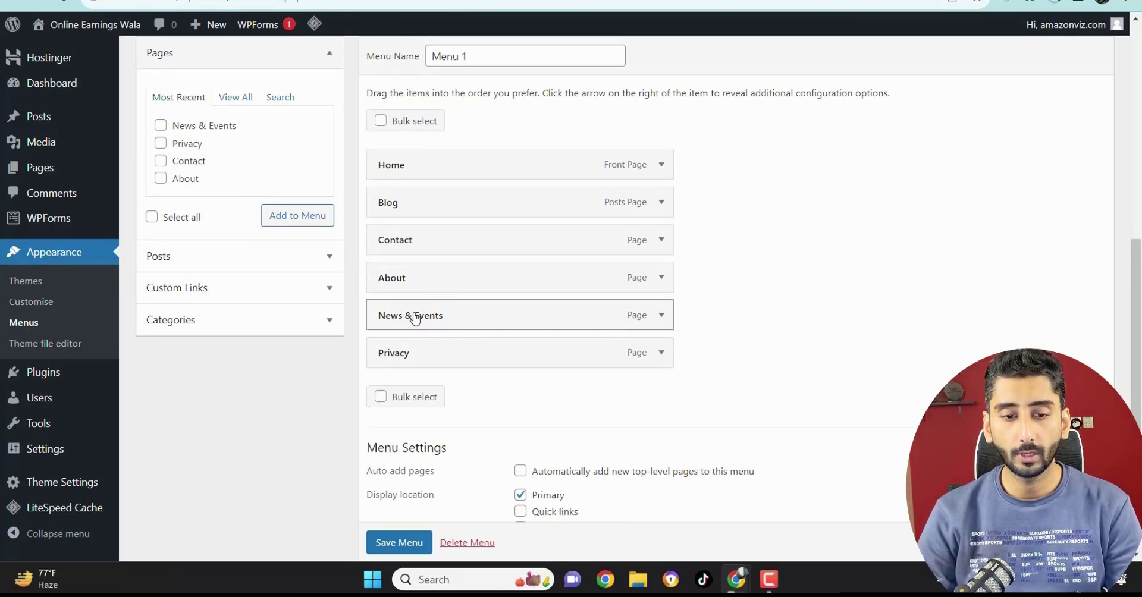
drag(426, 319, 434, 285)
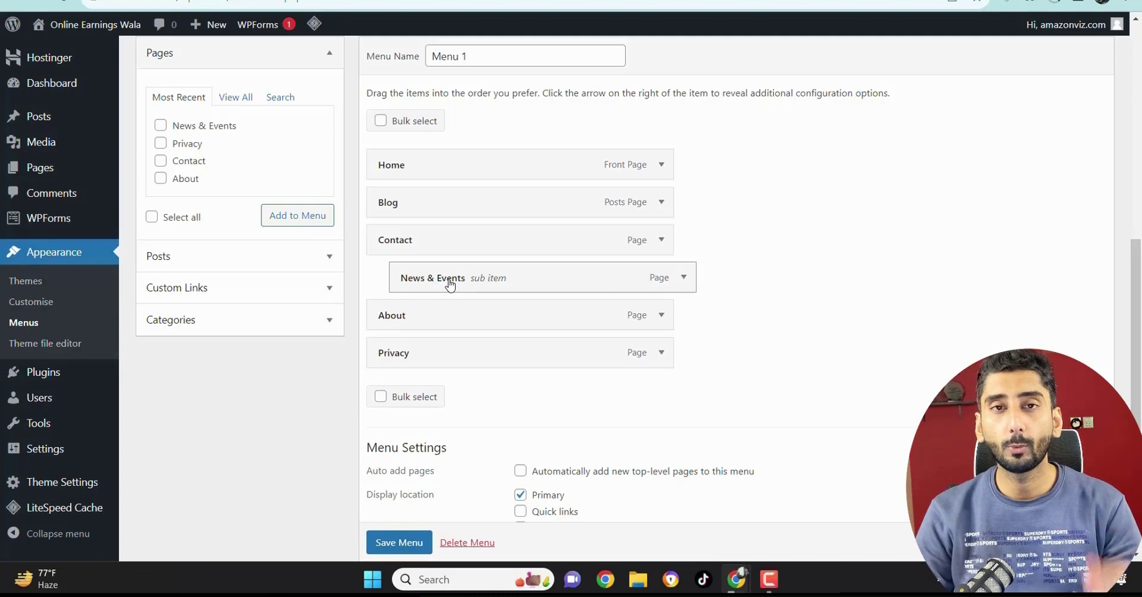
drag(450, 284, 420, 281)
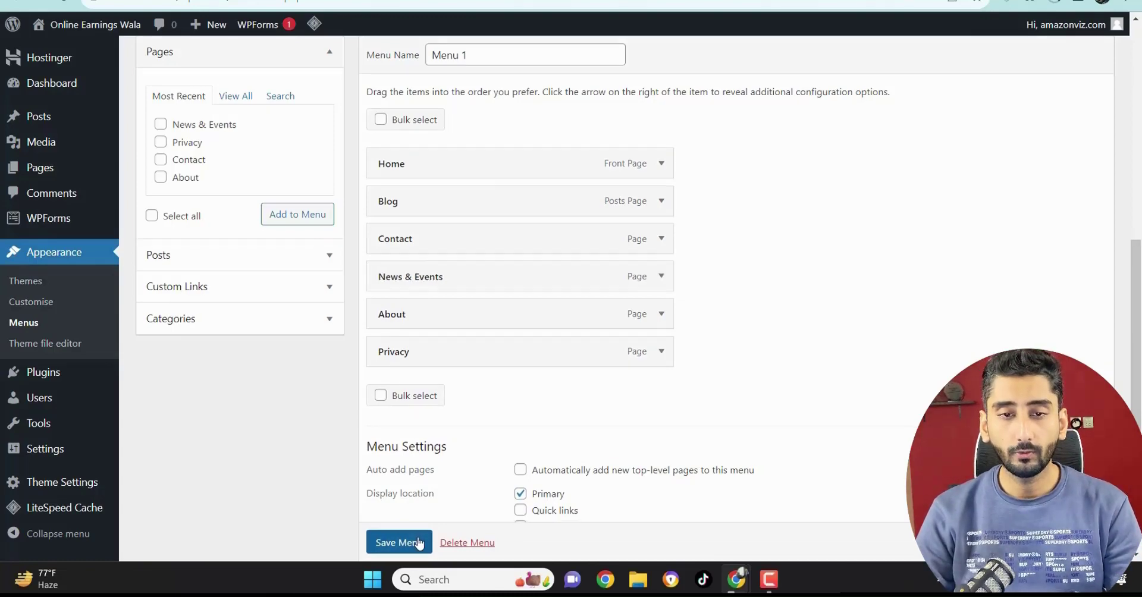
click(397, 541)
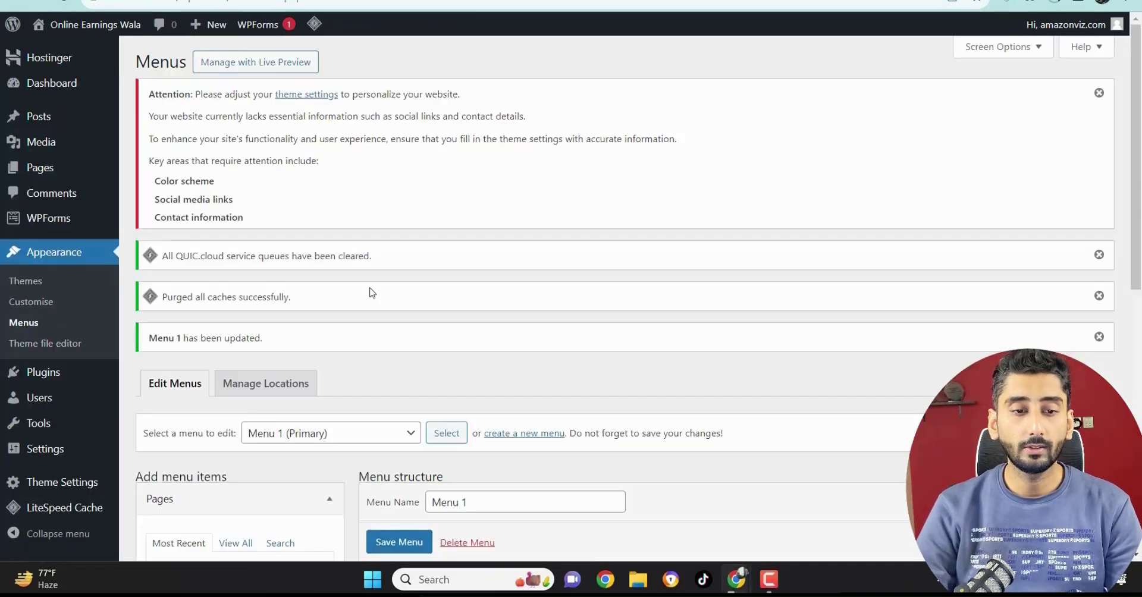
- Examine the Quick links list and the site description in the home page footer
scroll(377, 333, down, 4)
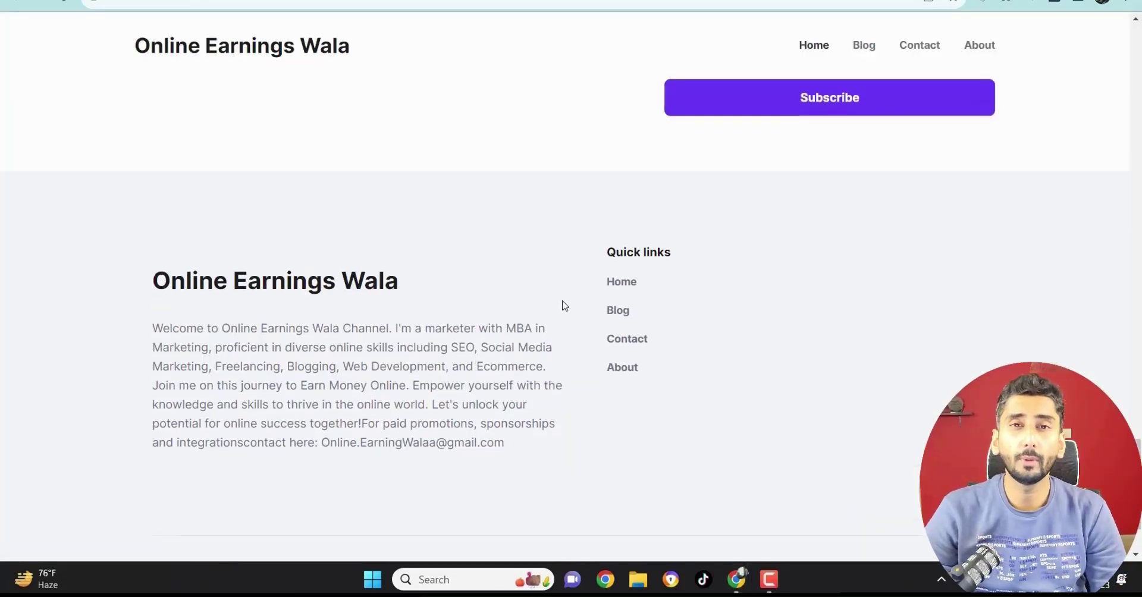
scroll(564, 306, up, 1)
scroll(564, 306, down, 3)
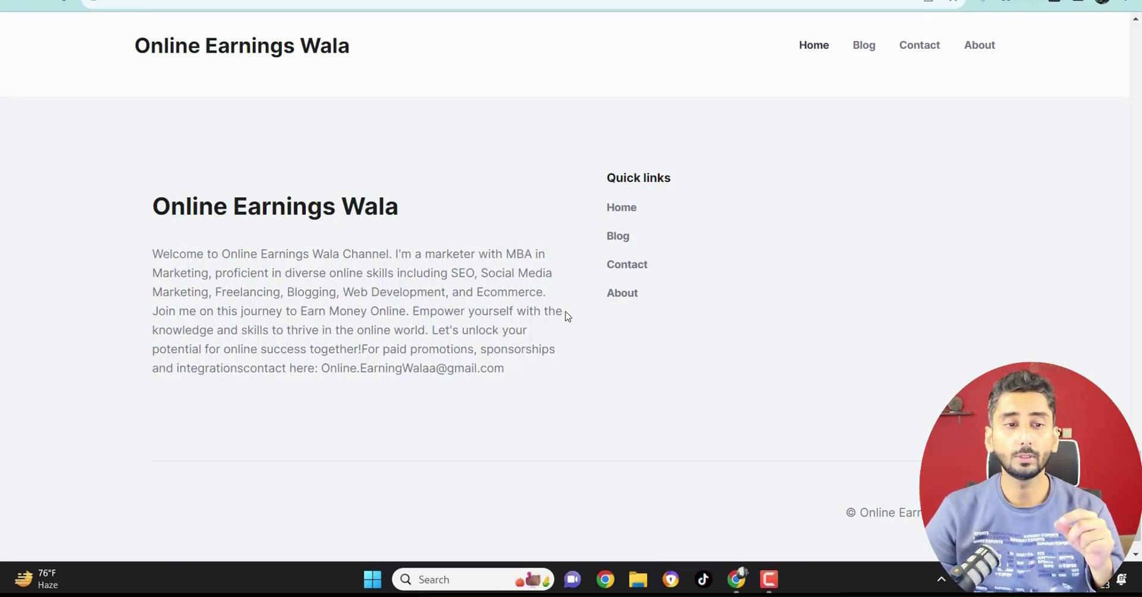
scroll(562, 316, up, 1)
scroll(552, 315, down, 1)
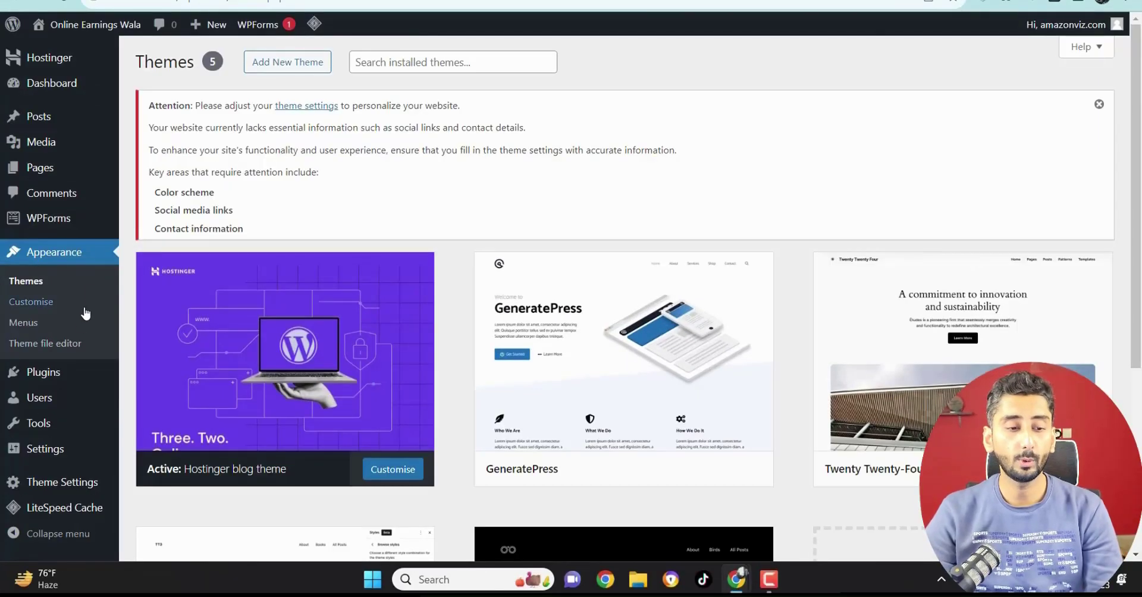
- In the menu location settings, assign the Quick links menu to the Quick links location and save the changes
scroll(88, 307, down, 1)
click(51, 328)
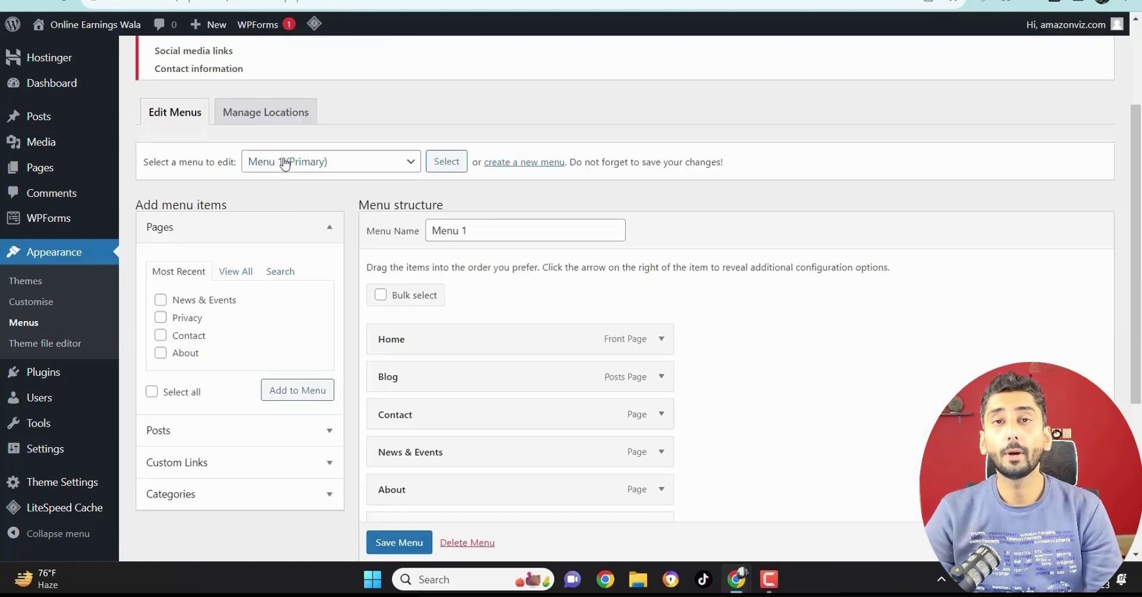
click(274, 114)
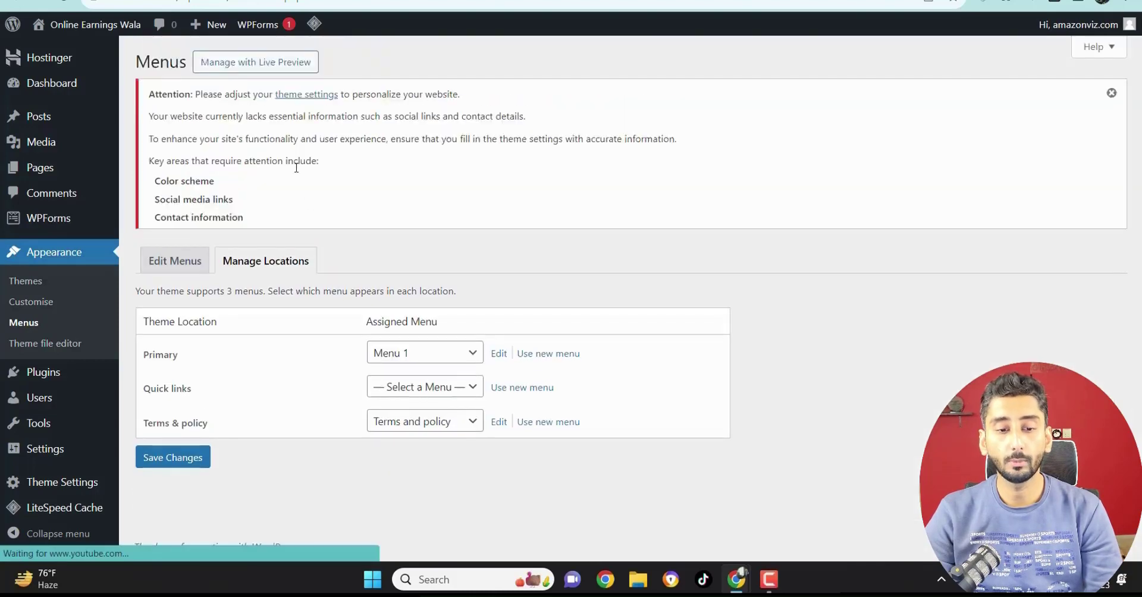
click(414, 354)
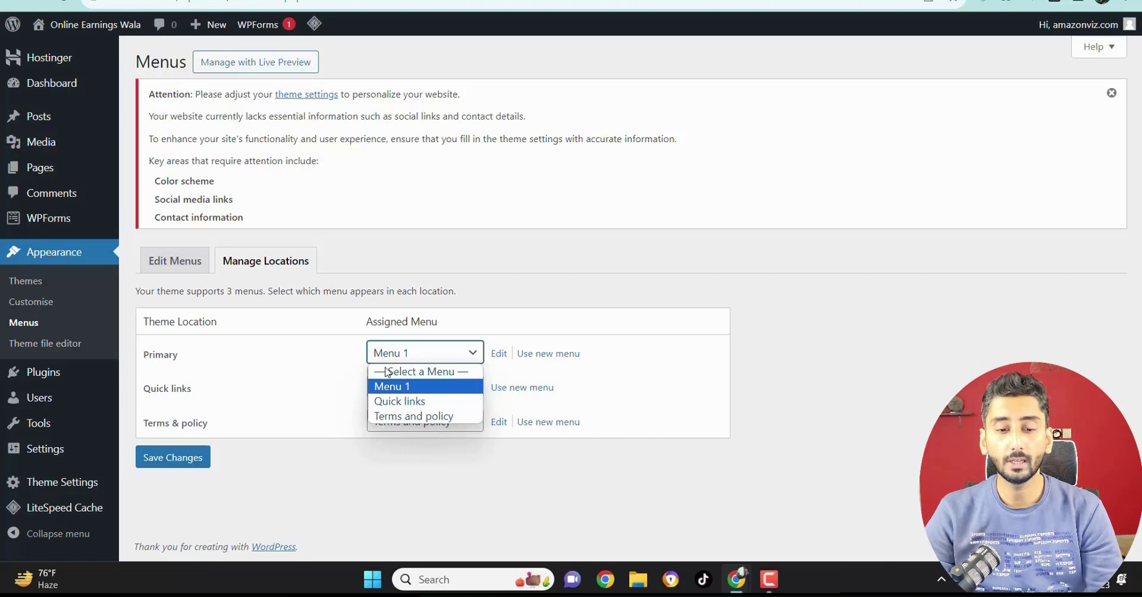
click(398, 402)
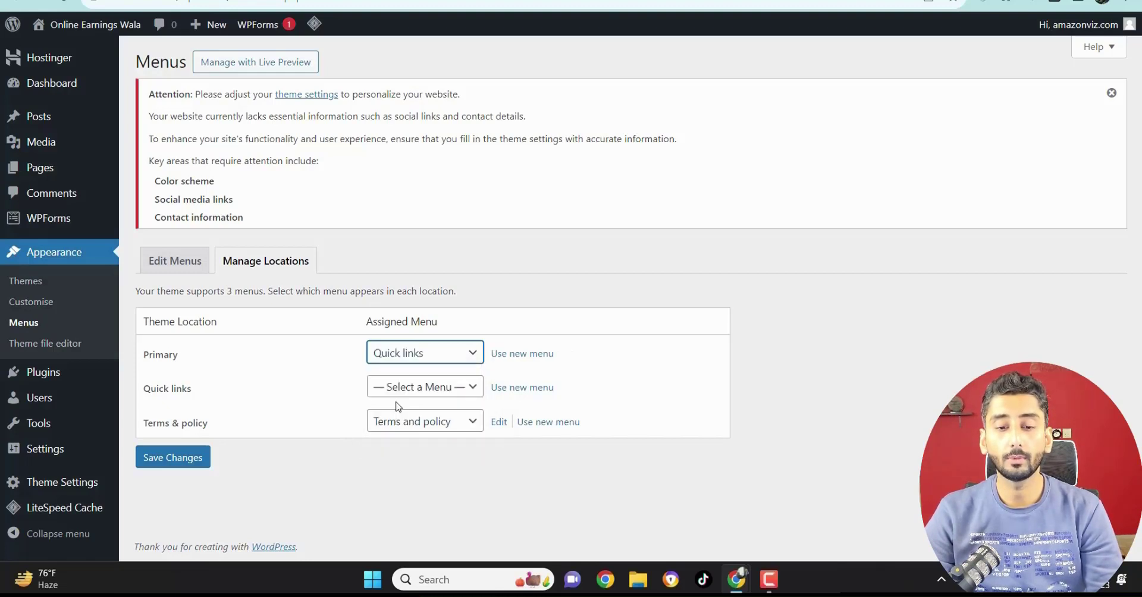
click(189, 469)
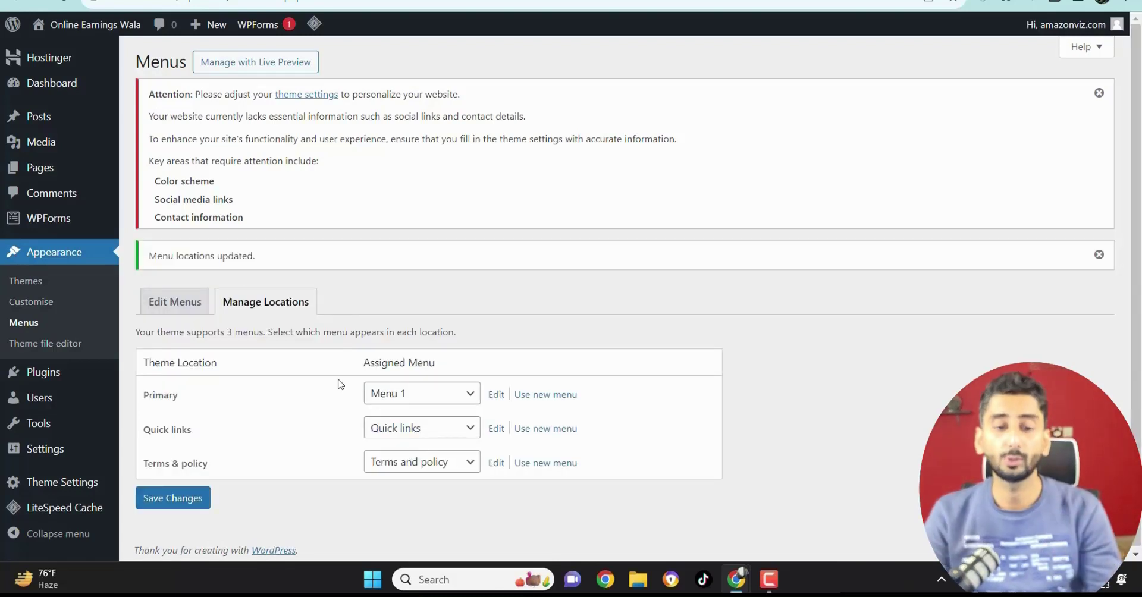
- Load the Quick links menu for editing and select Terms & policy as an additional display location
click(172, 311)
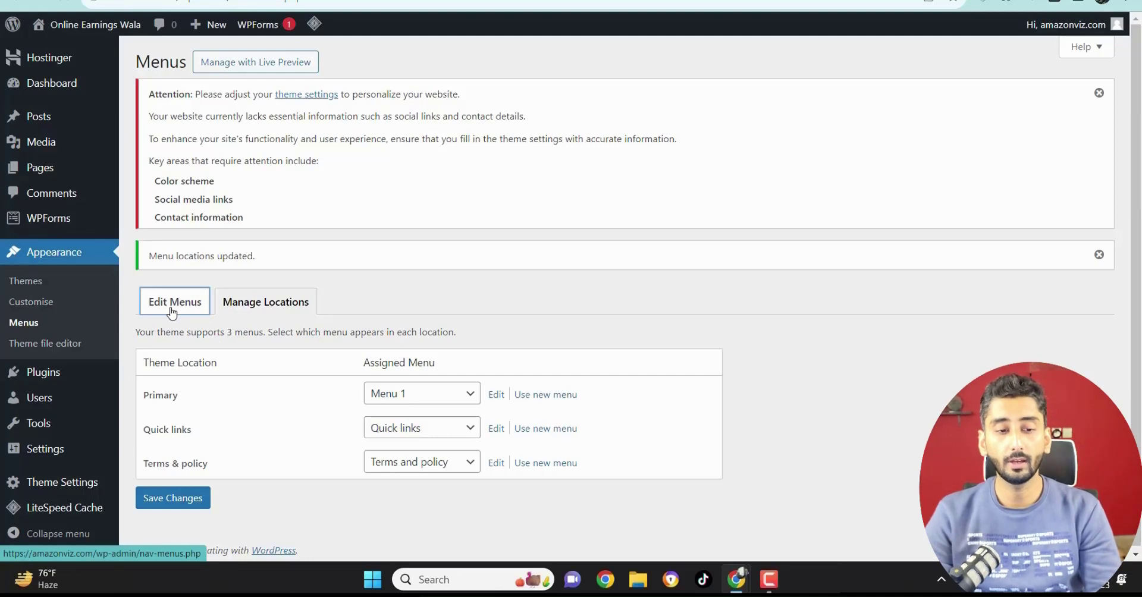
scroll(190, 298, down, 3)
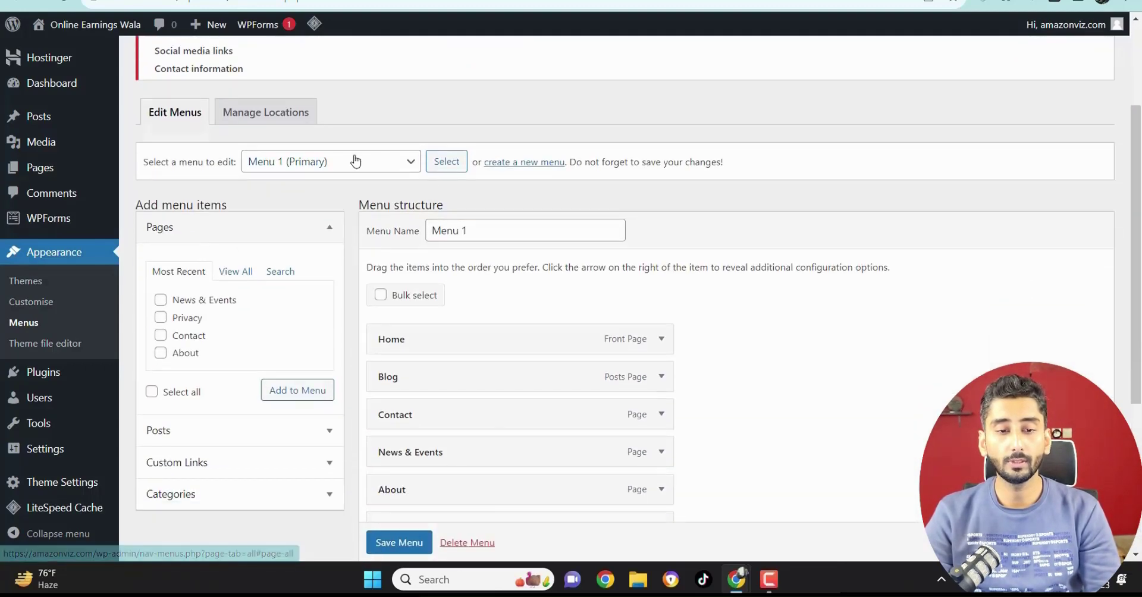
click(356, 161)
click(339, 195)
click(451, 170)
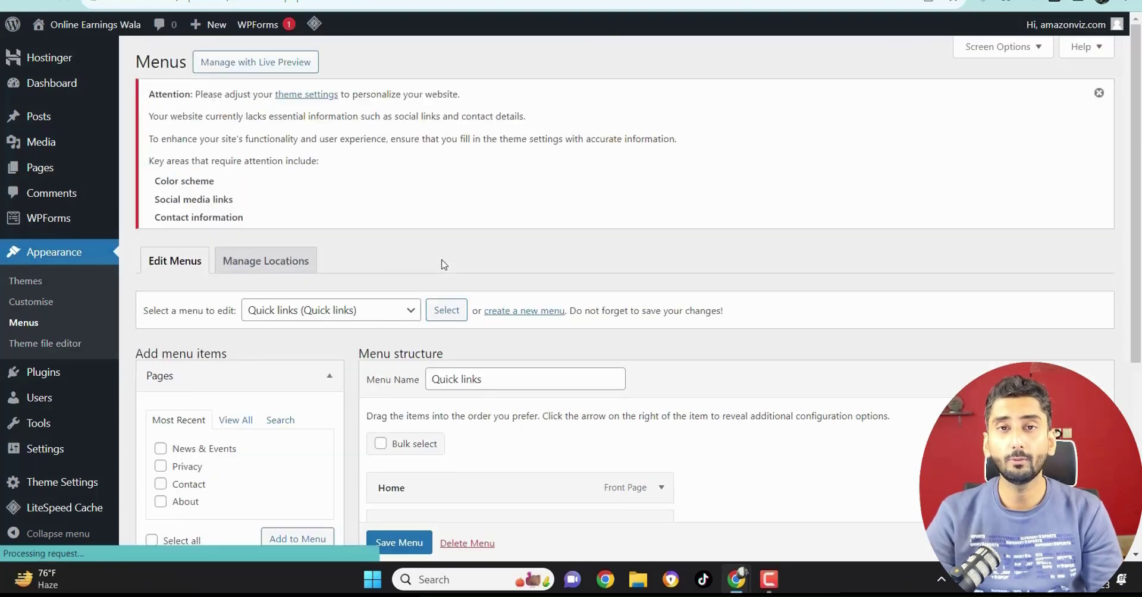
scroll(440, 265, down, 4)
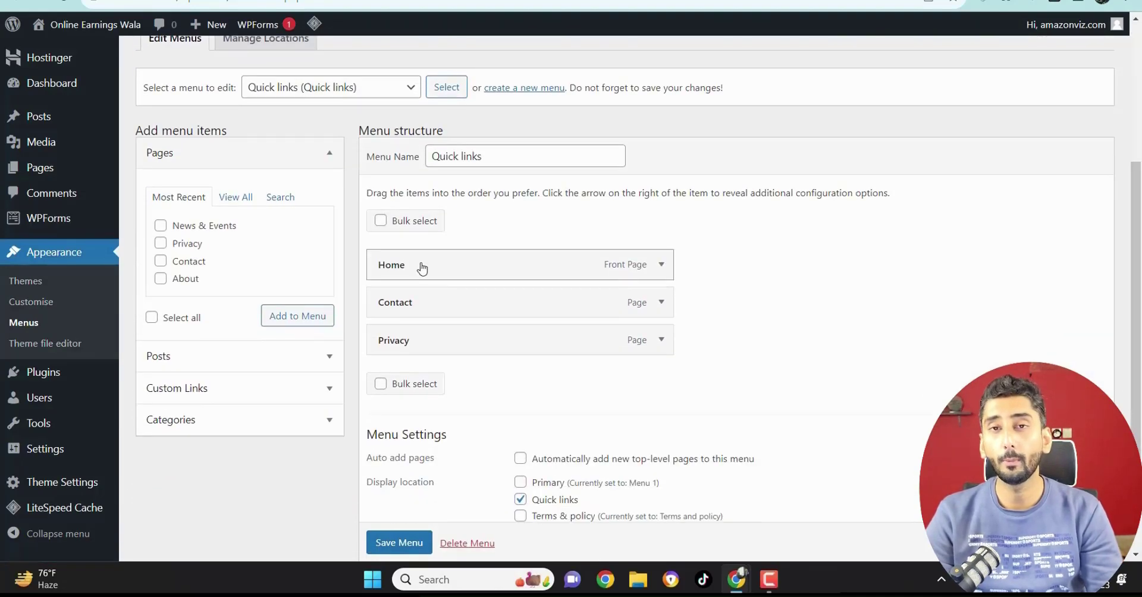
scroll(422, 272, down, 1)
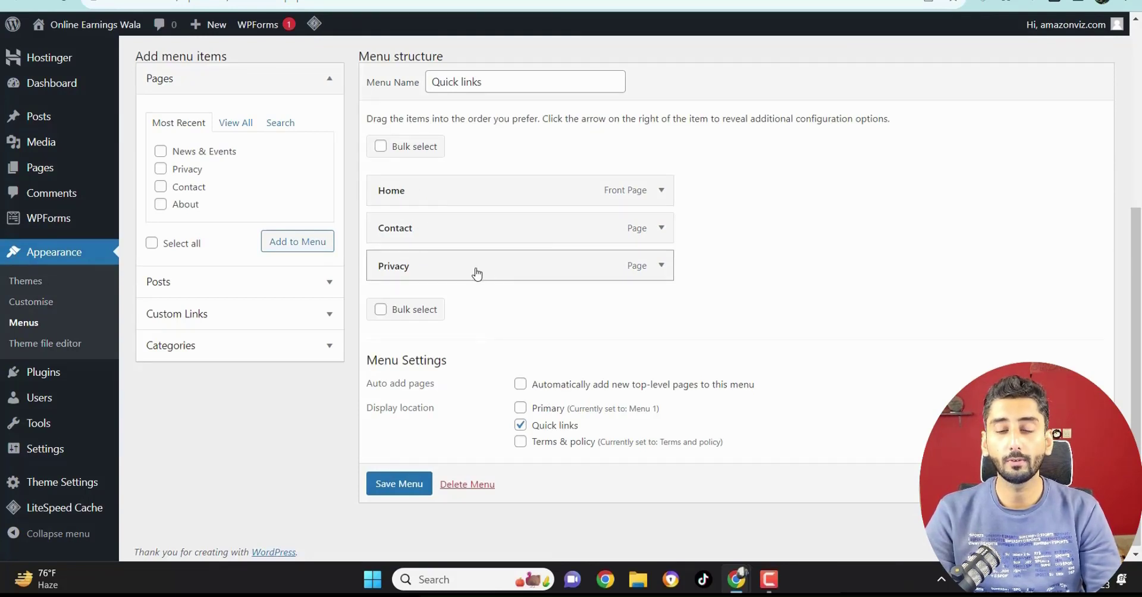
click(521, 442)
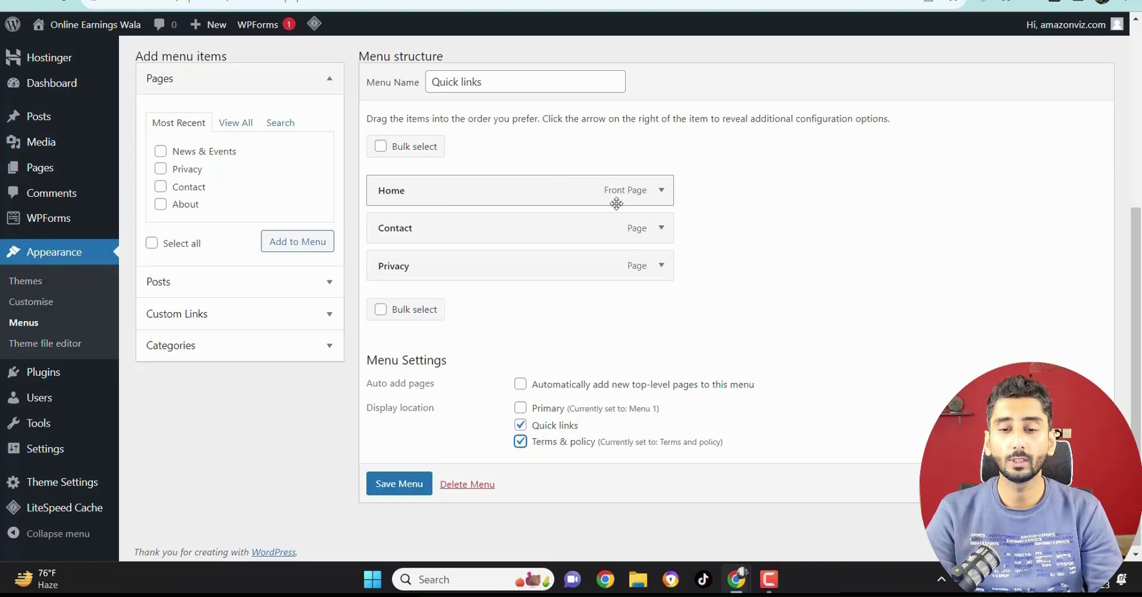
- Replace the Home item in the Quick links menu with the News & Events page and save the menu
click(659, 193)
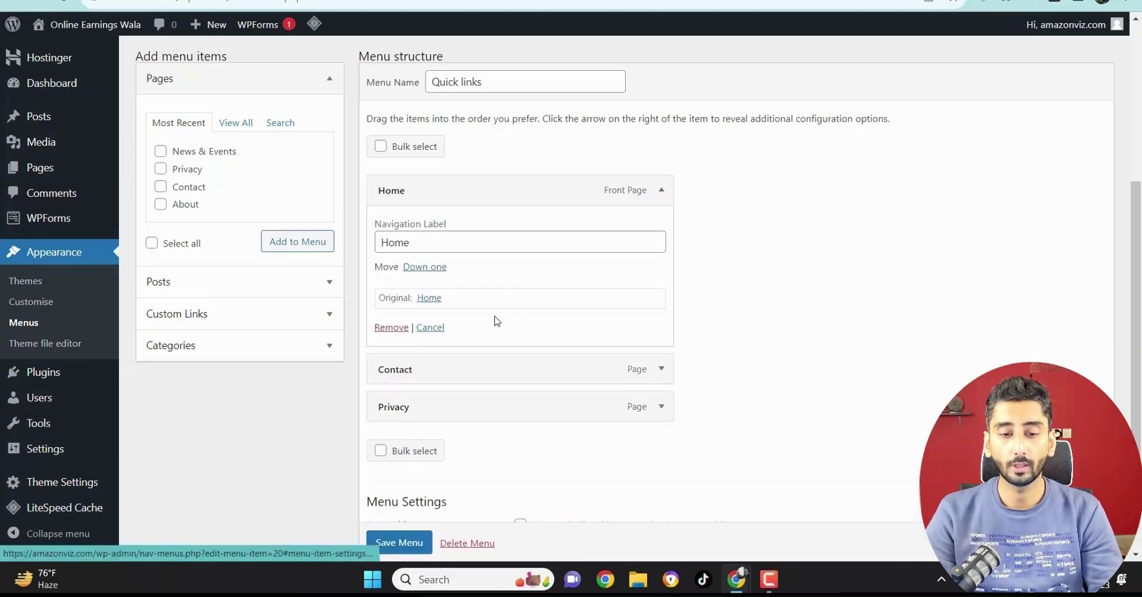
click(393, 326)
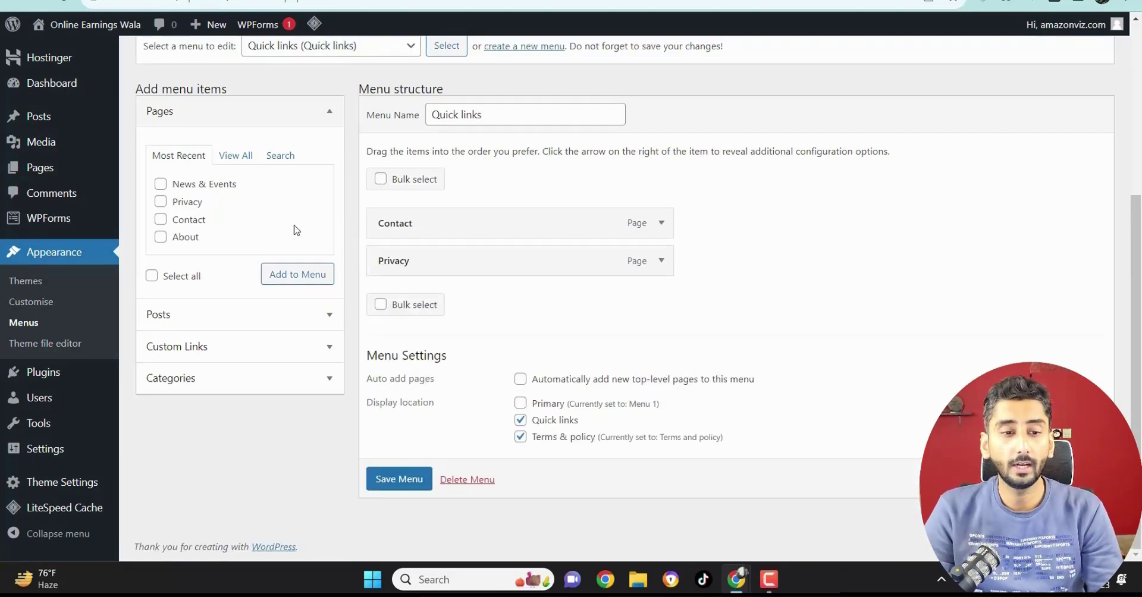
click(305, 280)
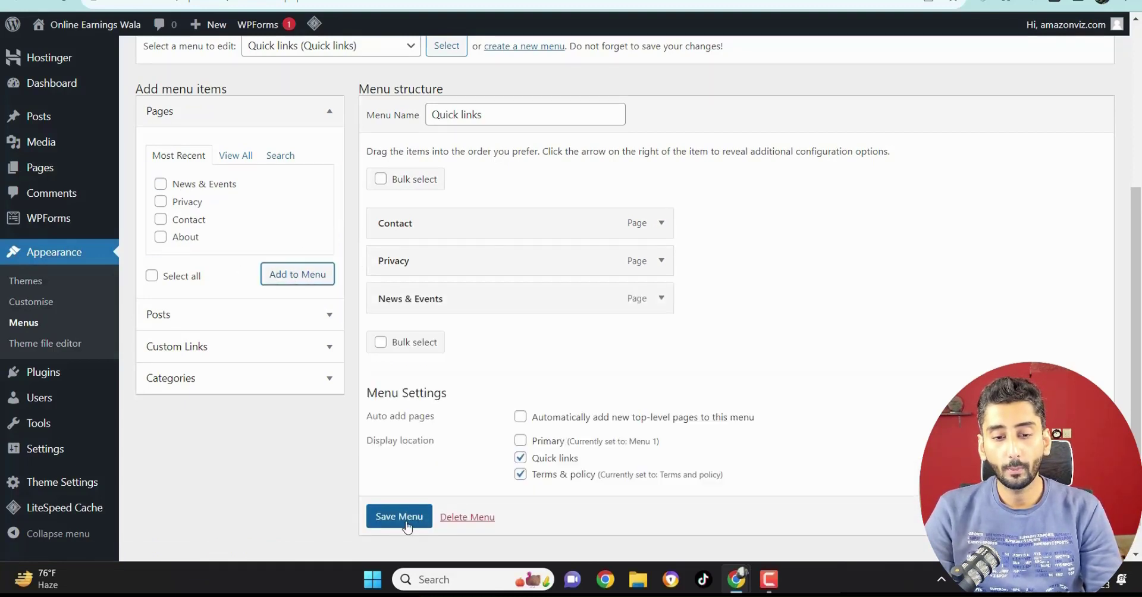
click(407, 524)
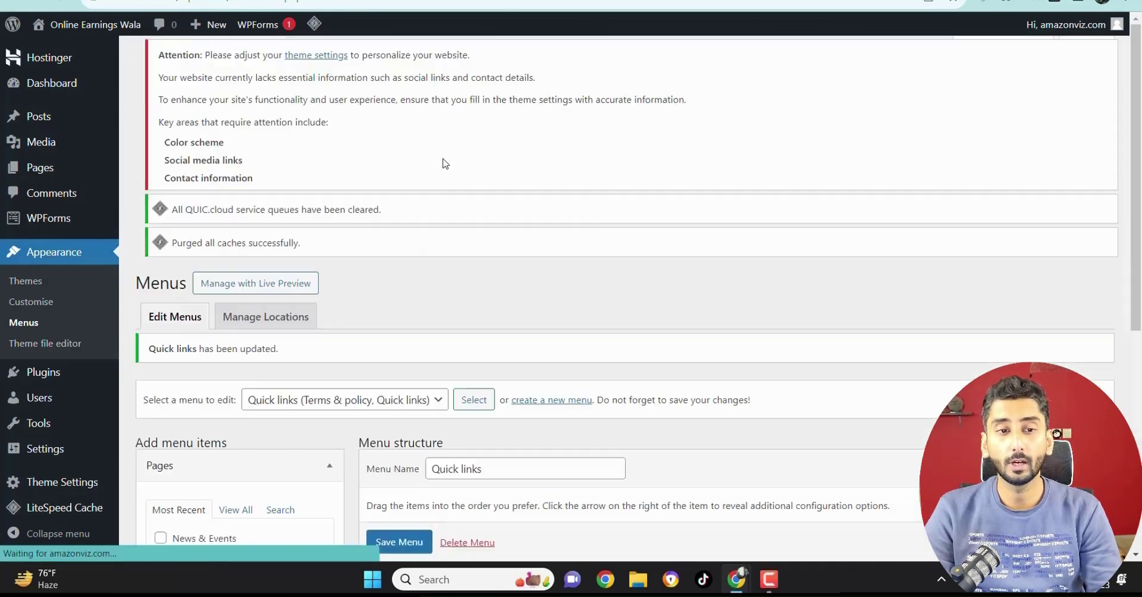
- Reload the site's home page and look through it from the header navigation to the footer
click(89, 24)
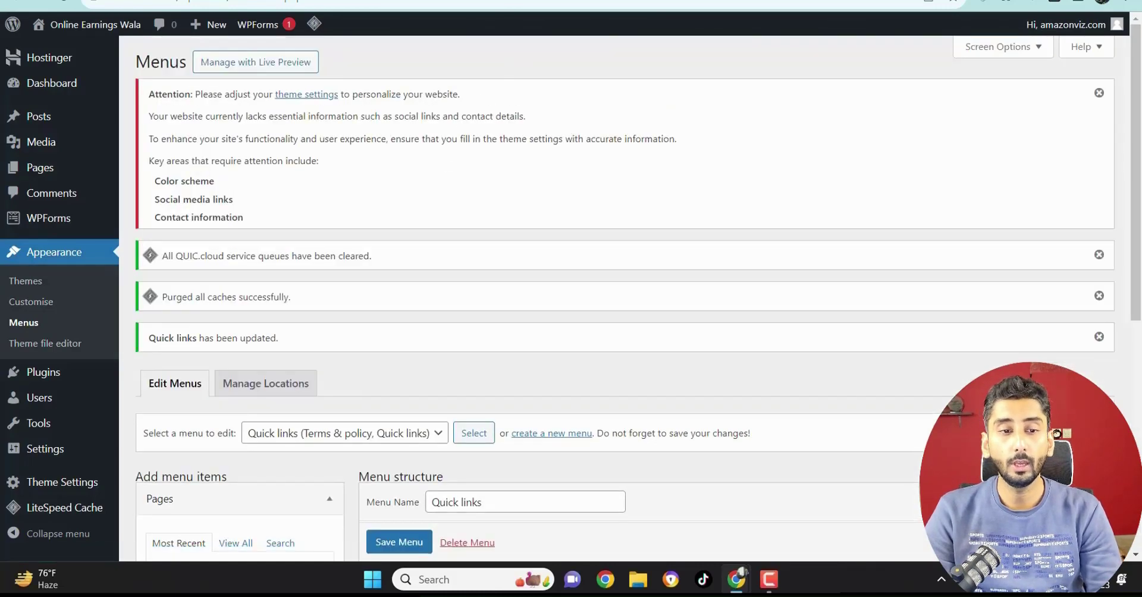
click(65, 1)
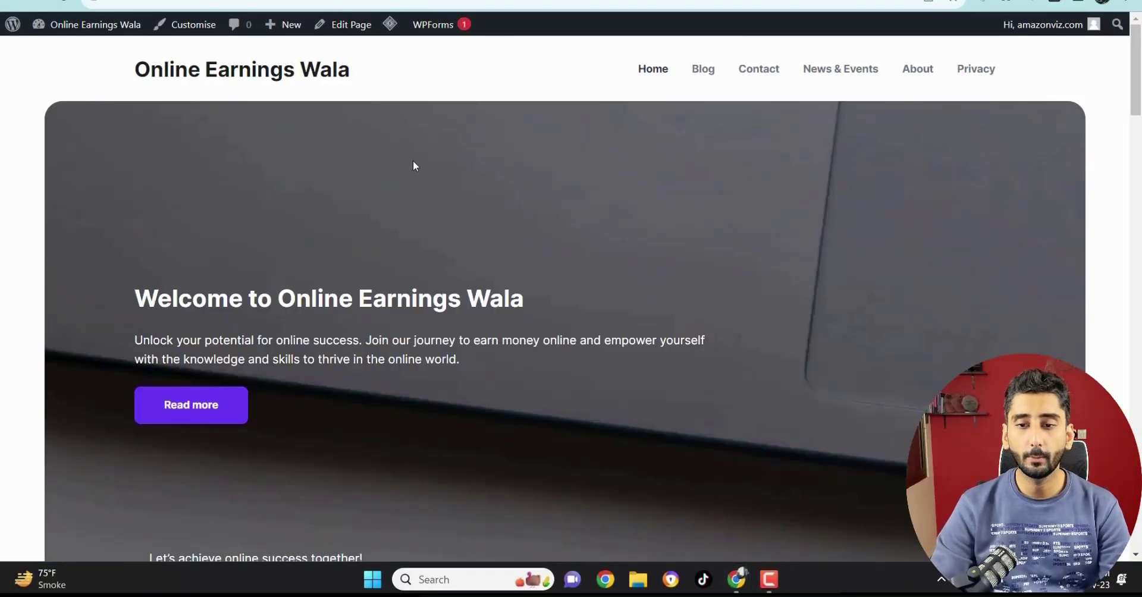
scroll(508, 247, down, 15)
scroll(508, 250, down, 13)
scroll(501, 243, up, 12)
scroll(500, 242, up, 12)
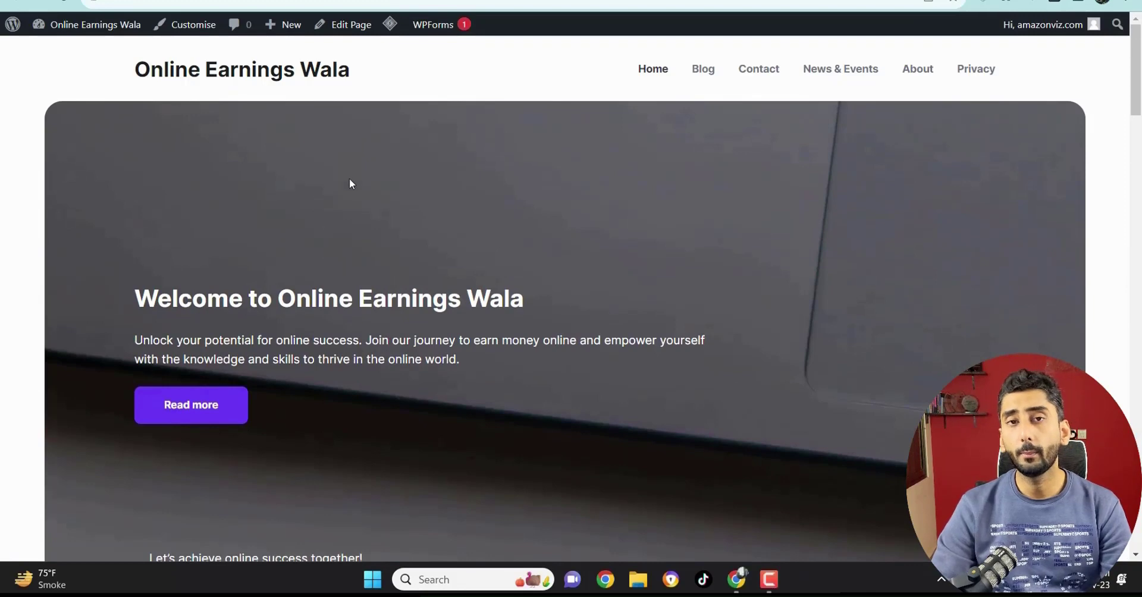
scroll(507, 186, down, 4)
scroll(910, 244, up, 4)
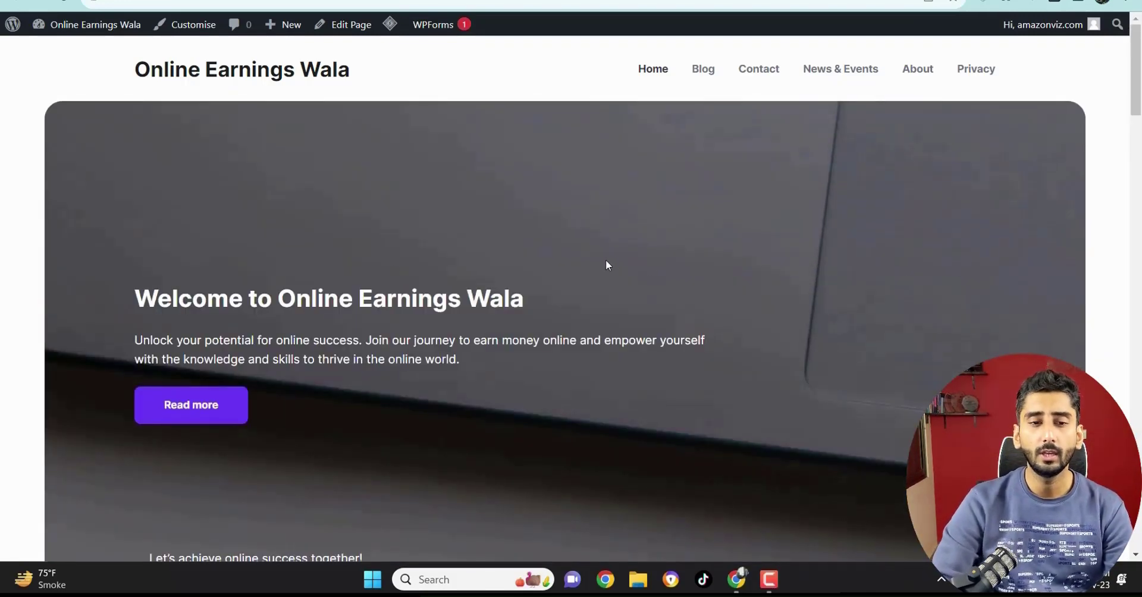
- Open the site's Home page in the page editor and select the Hero Section block with its welcome heading and description
scroll(607, 261, down, 1)
scroll(765, 312, up, 1)
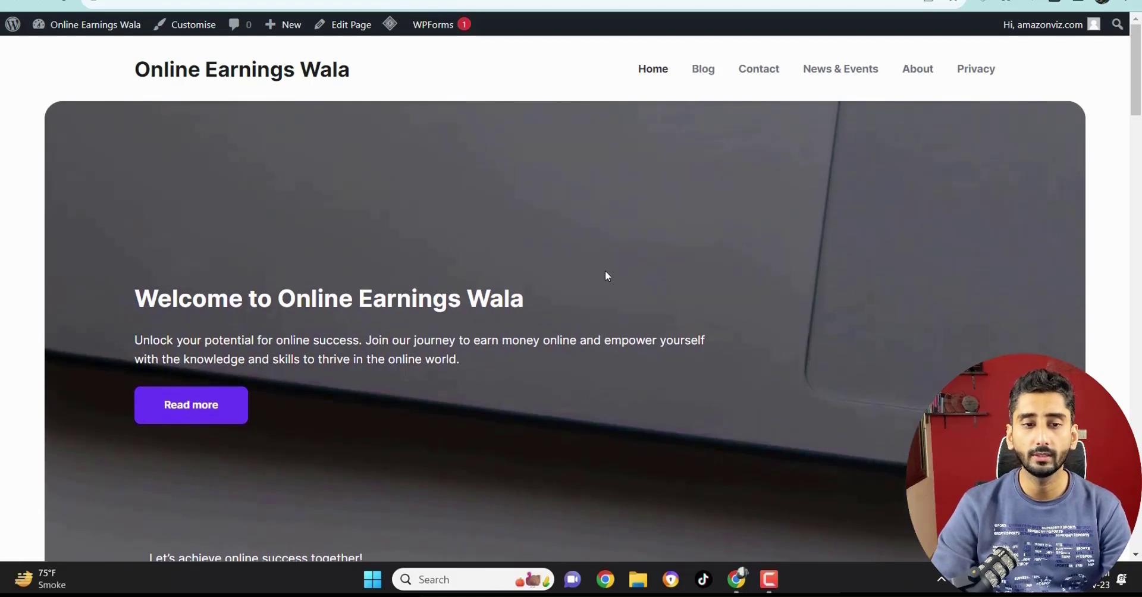
click(347, 33)
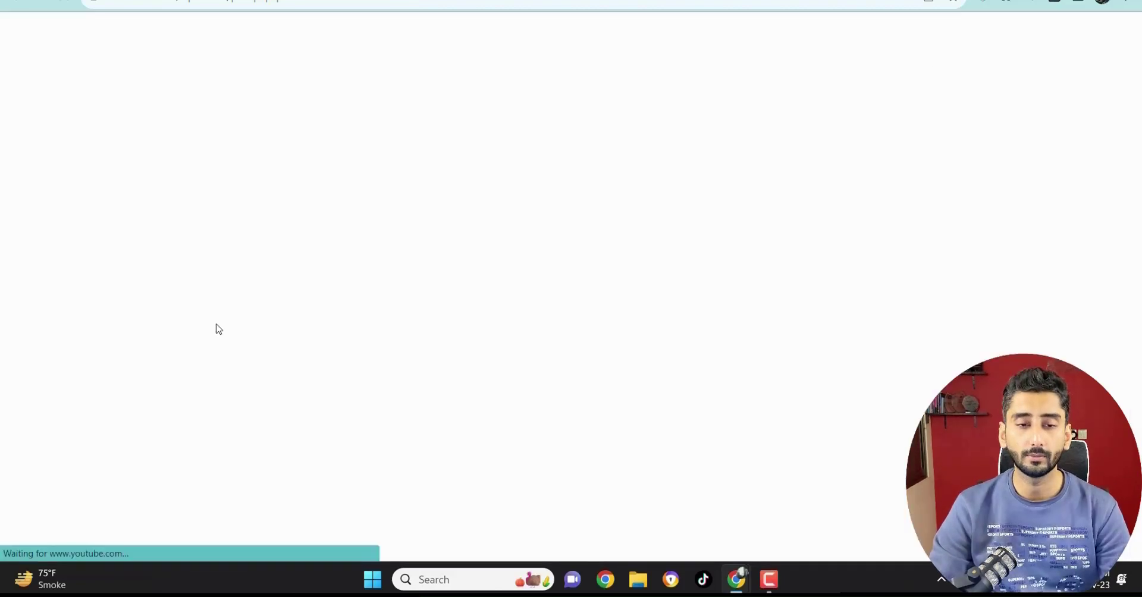
scroll(360, 251, down, 1)
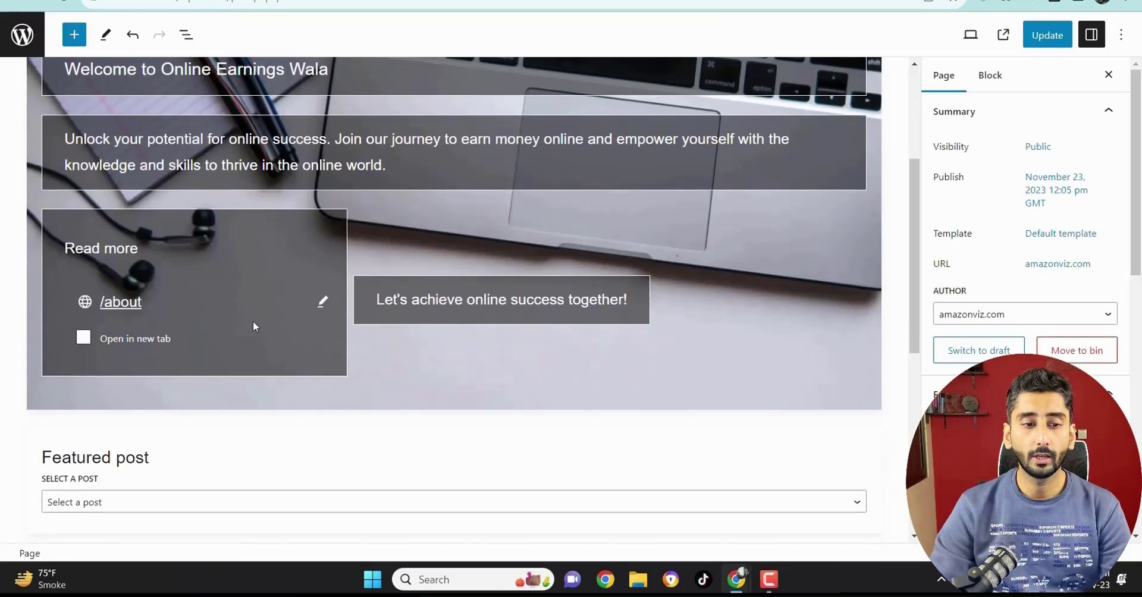
scroll(266, 331, up, 2)
click(335, 220)
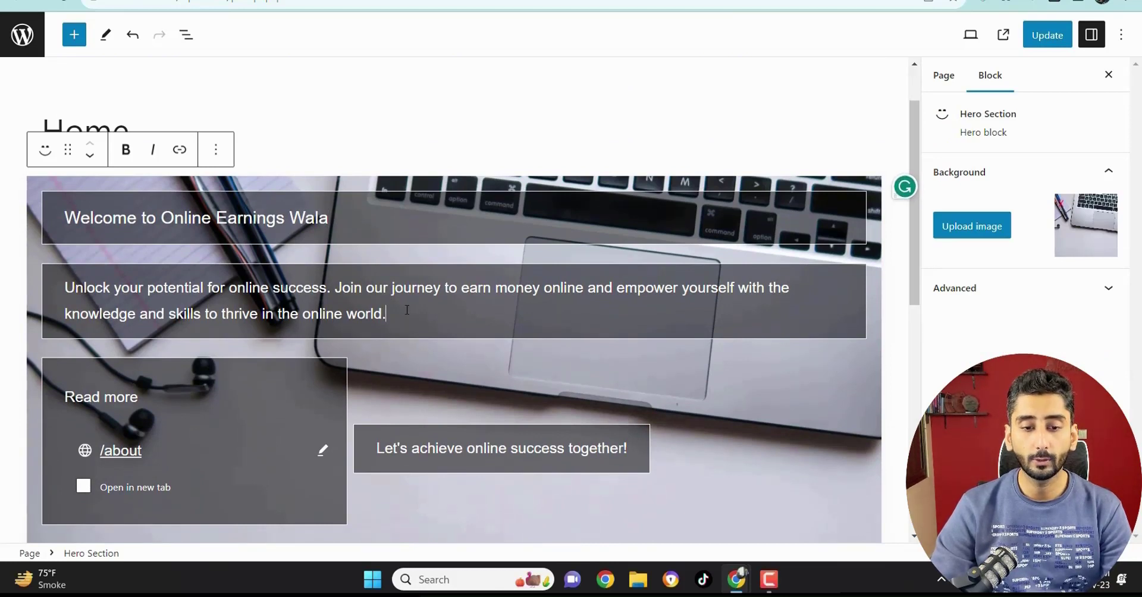
drag(407, 310, 307, 310)
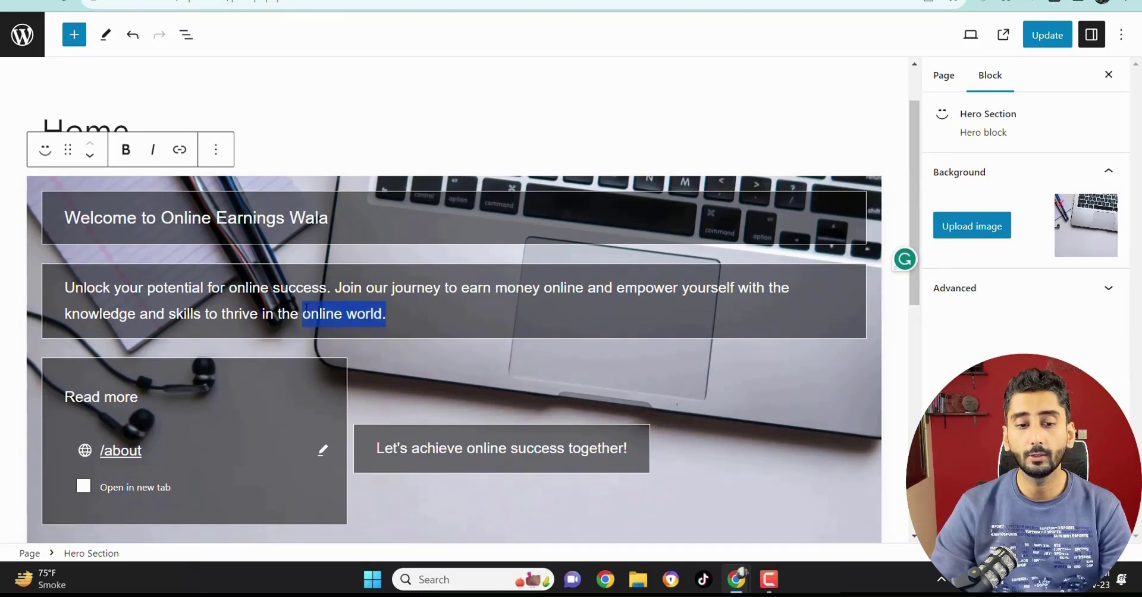
click(402, 312)
text(aaS)
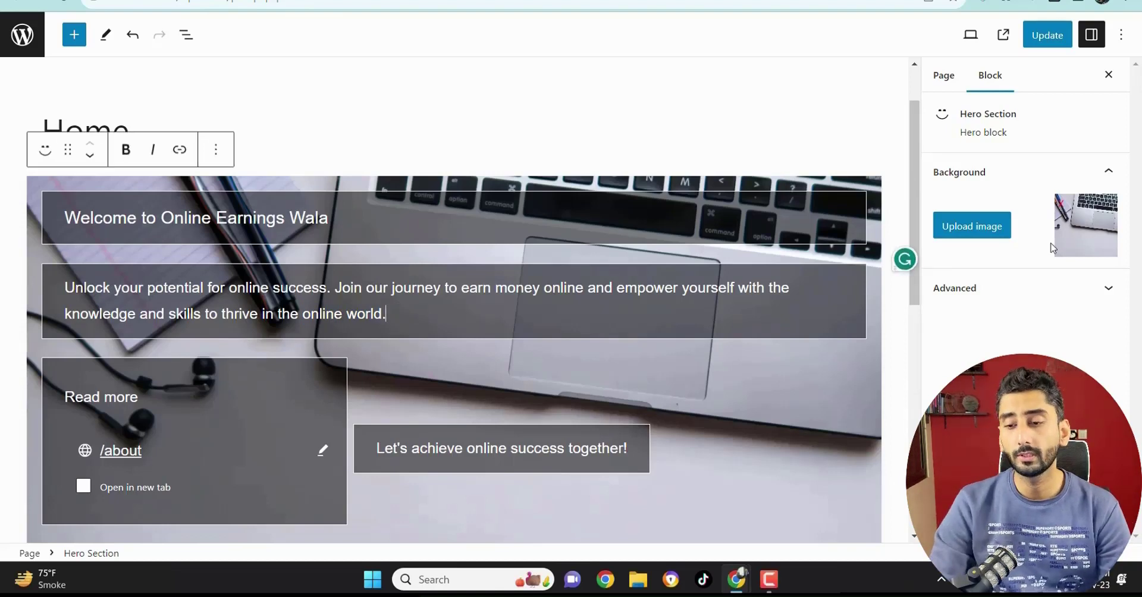
- Replace the hero section's background with the Online Earning Wala Subscribe banner image uploaded from the computer
click(973, 238)
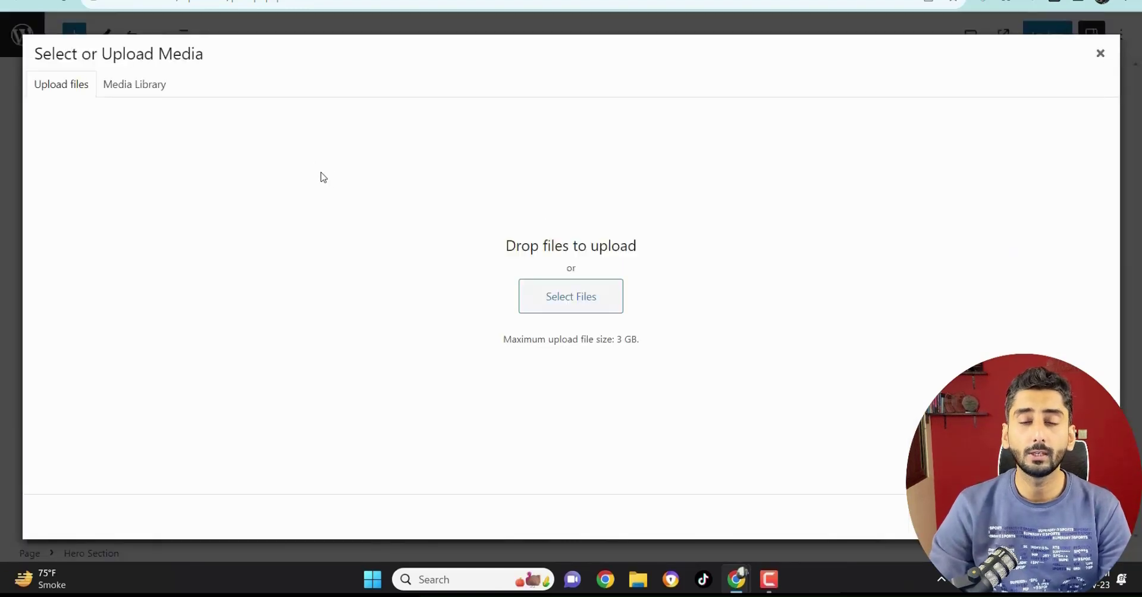
click(145, 86)
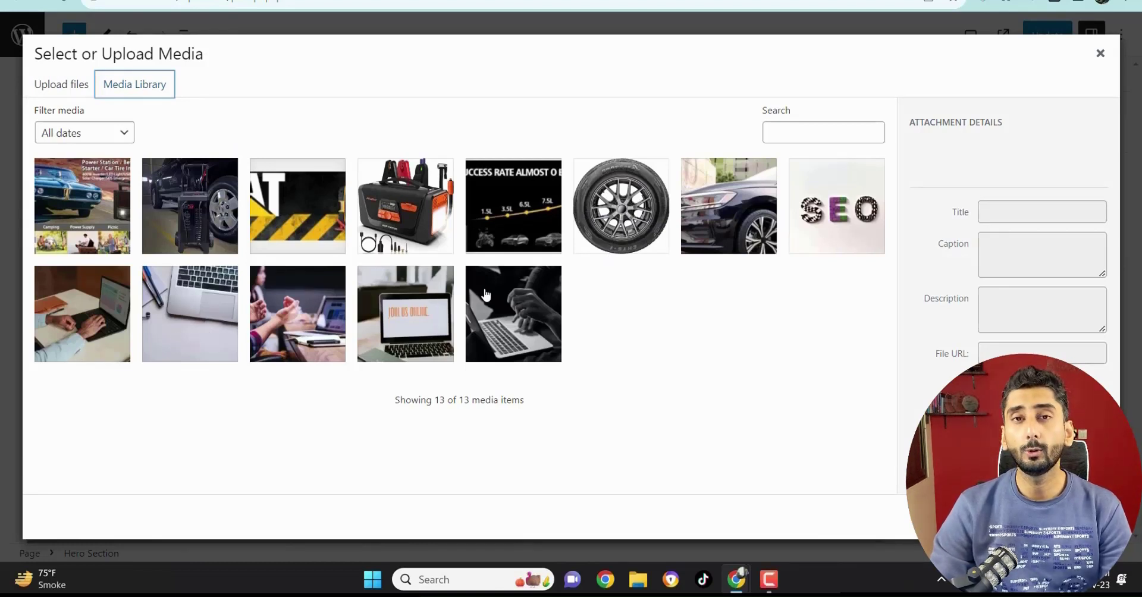
click(73, 85)
click(595, 296)
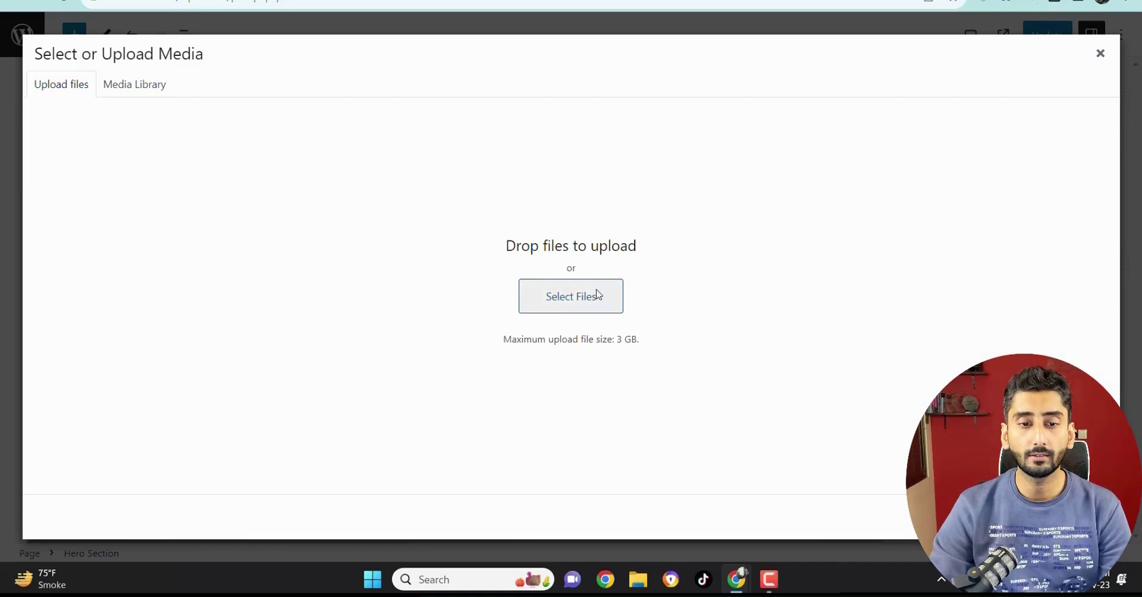
click(1002, 341)
double_click(1002, 341)
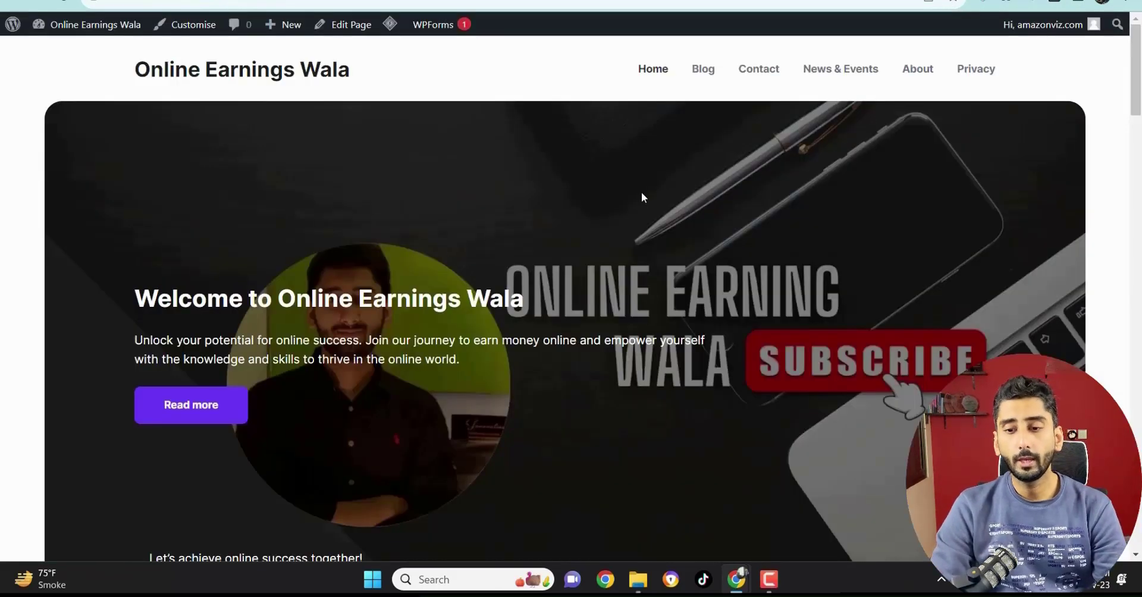
- Rework the hero section's text so its description sits beside the Read more button, and update the Home page
scroll(766, 254, down, 5)
scroll(753, 298, up, 5)
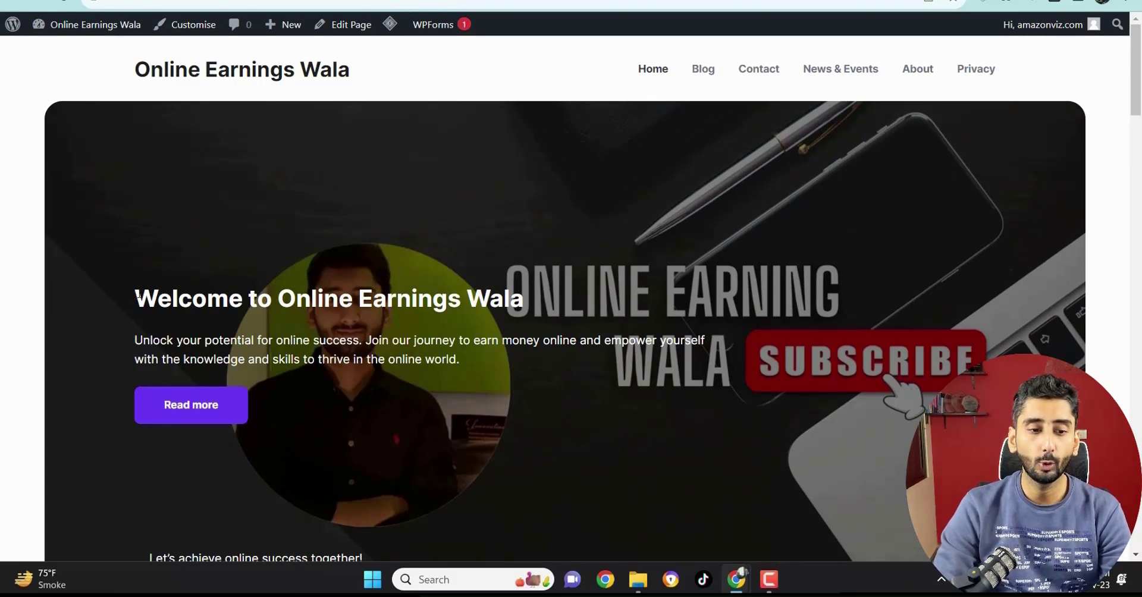
drag(136, 294, 241, 298)
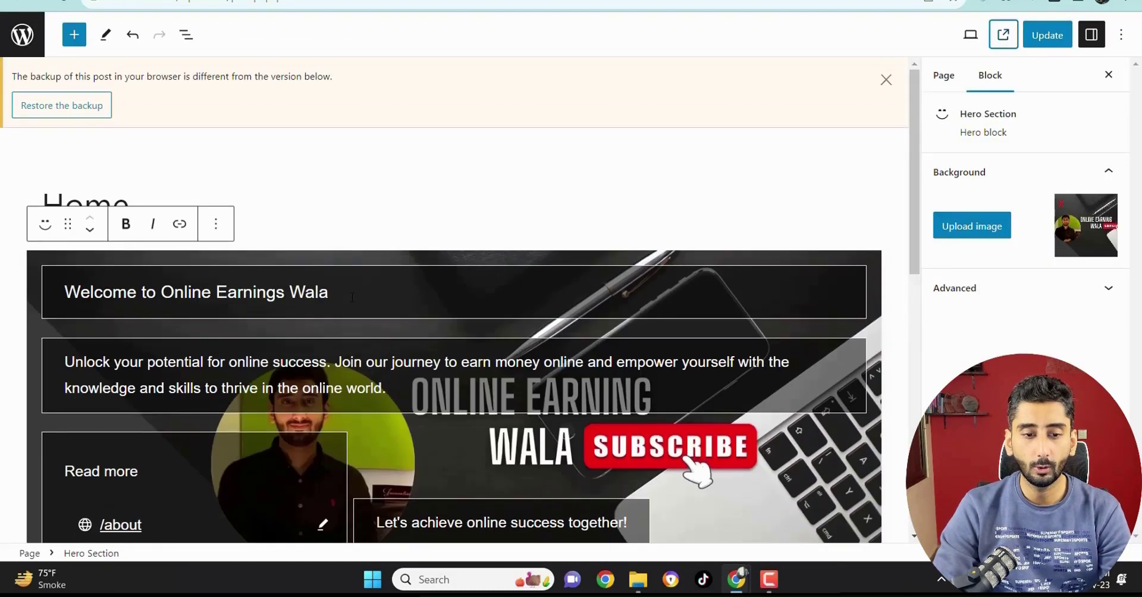
click(352, 298)
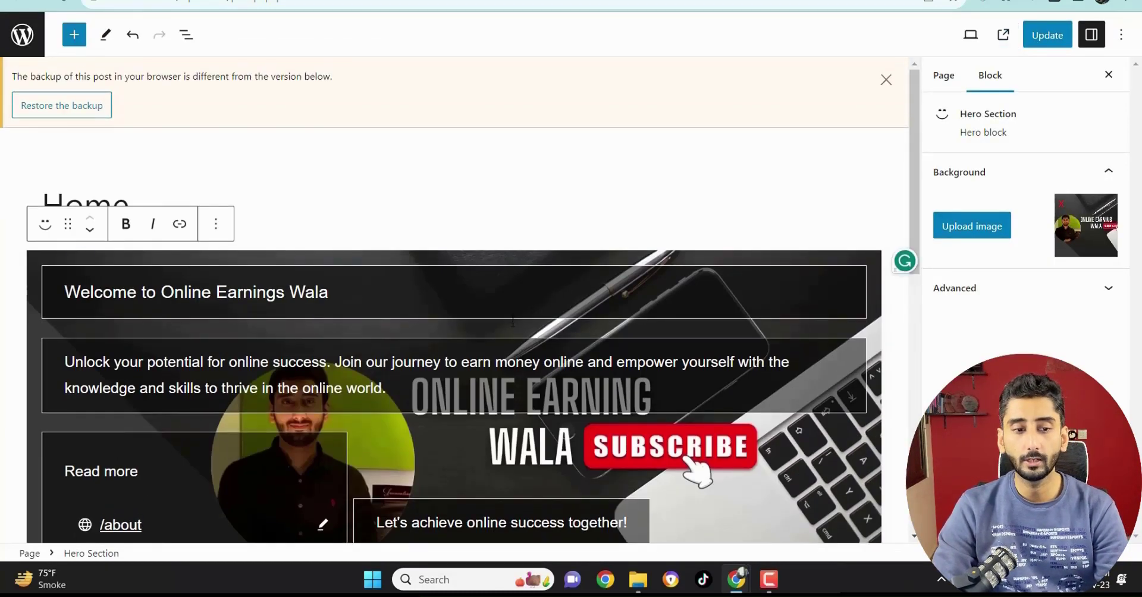
click(1047, 34)
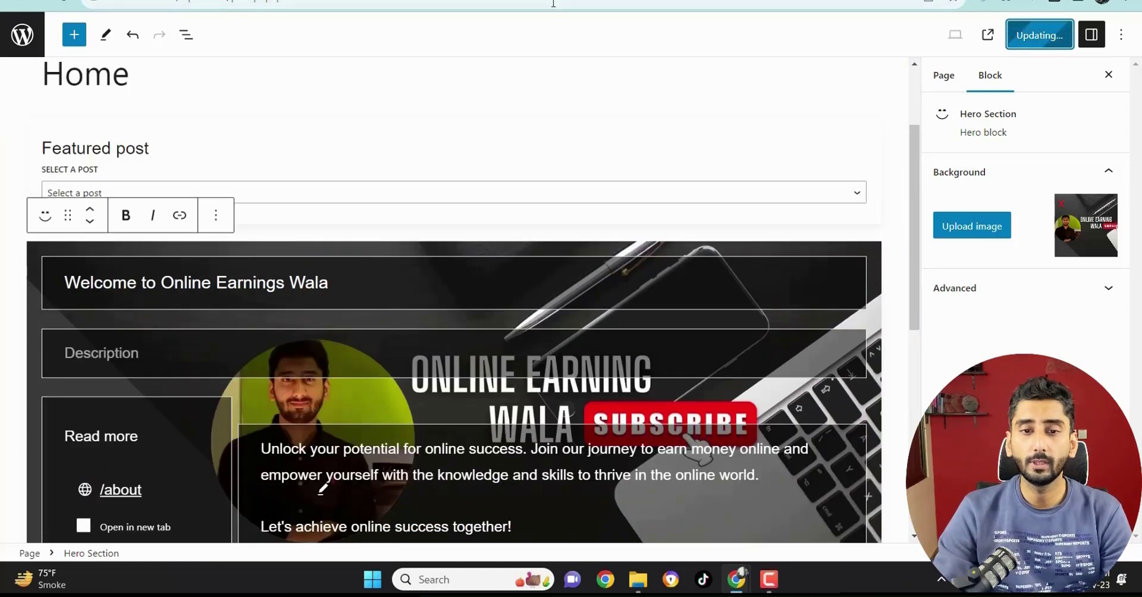
- Examine the hero section's text layout and the placement of the featured post on the live home page
click(524, 1)
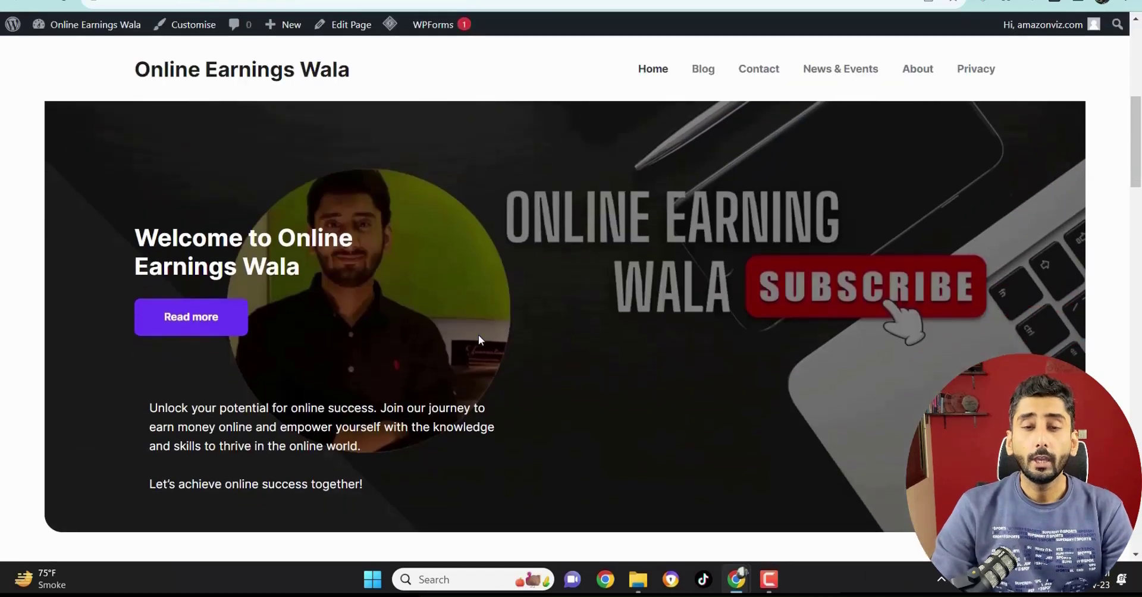
scroll(485, 338, down, 9)
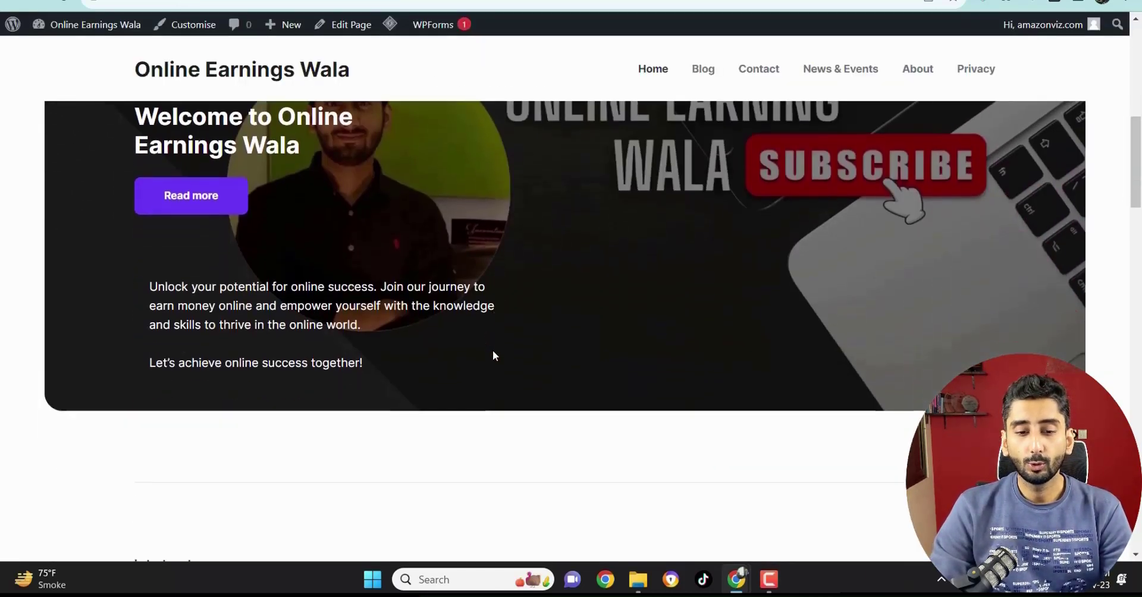
scroll(406, 363, down, 1)
scroll(613, 257, down, 3)
scroll(648, 375, up, 20)
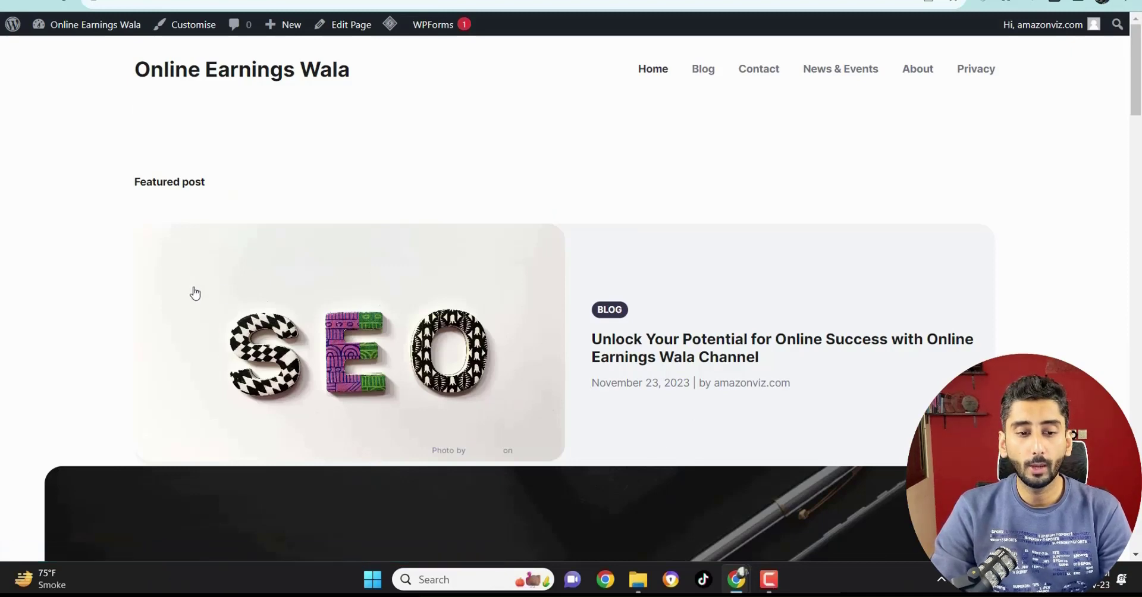
drag(174, 176, 268, 181)
click(345, 198)
scroll(581, 339, down, 11)
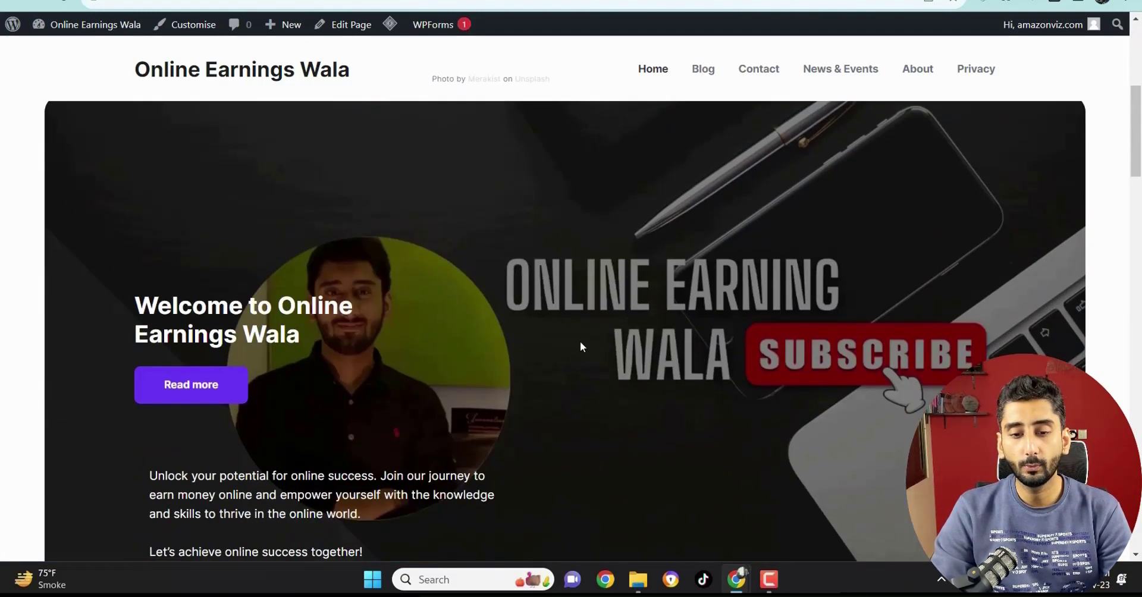
scroll(566, 375, up, 10)
scroll(543, 373, up, 2)
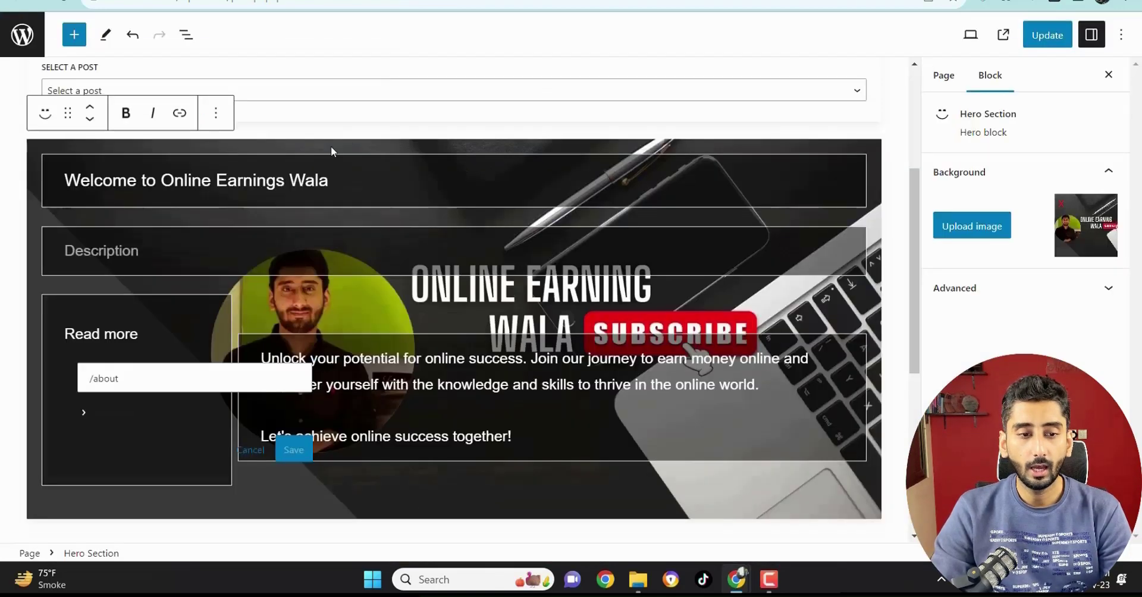
- Move the Featured post block below the hero section on the Home page and update the page
scroll(227, 264, up, 4)
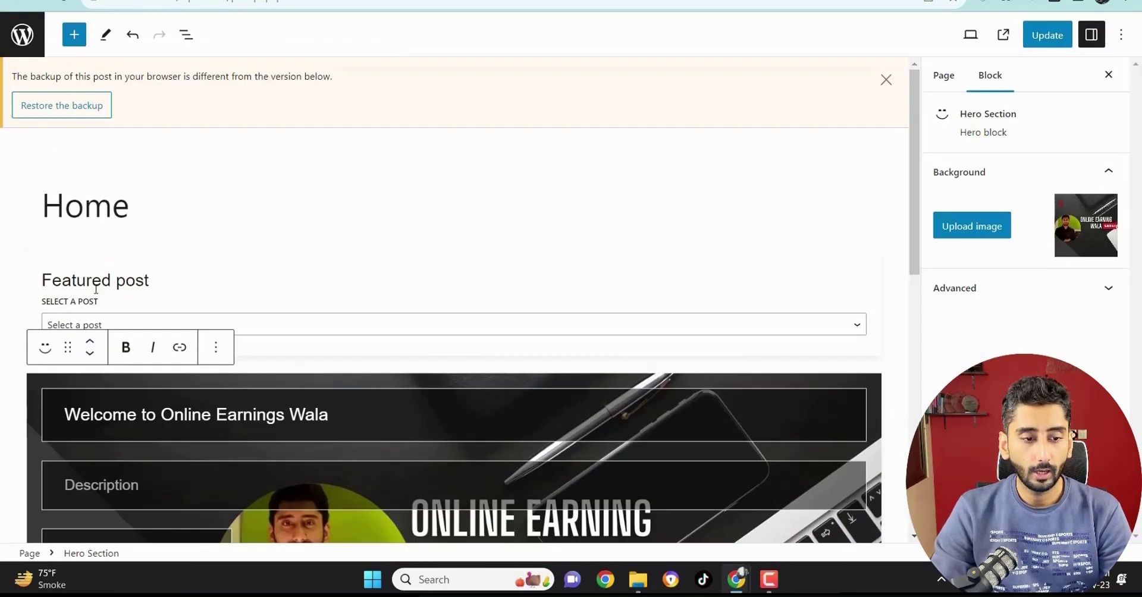
click(216, 347)
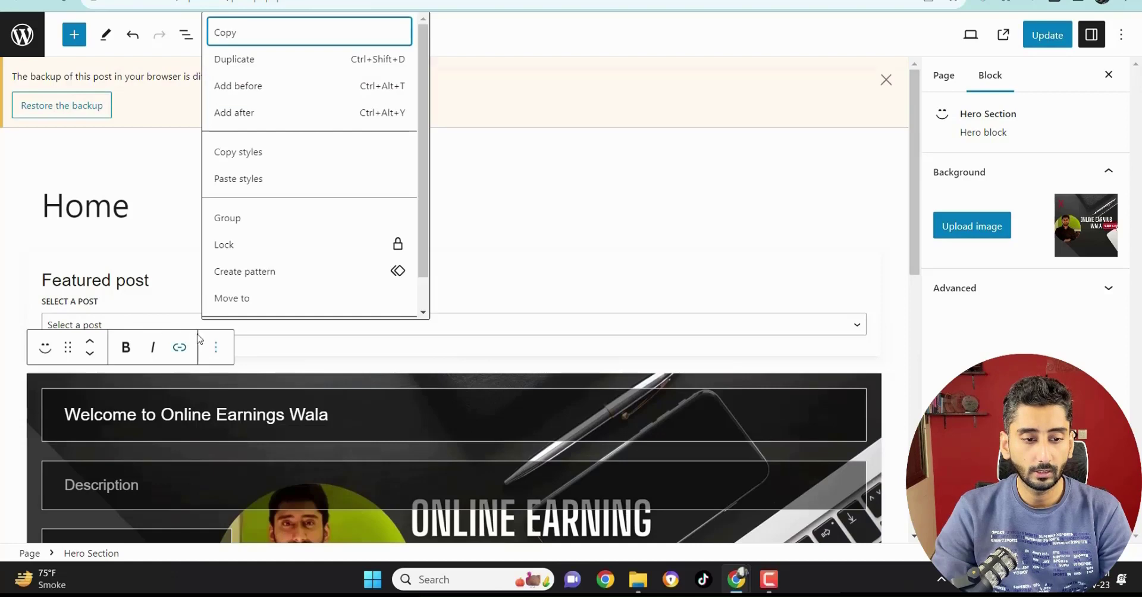
click(237, 341)
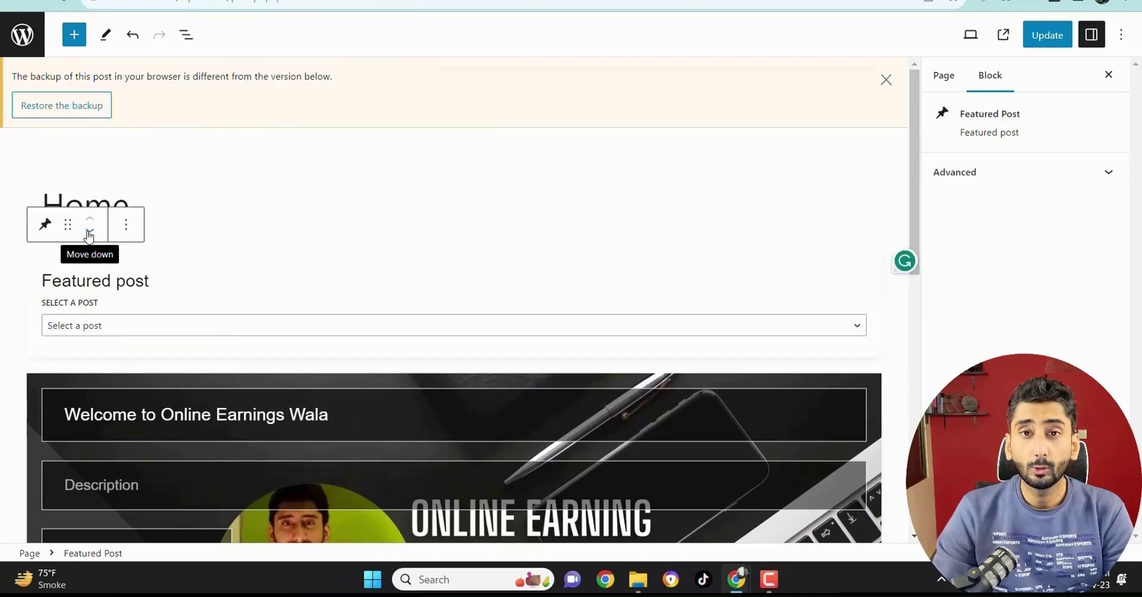
click(89, 232)
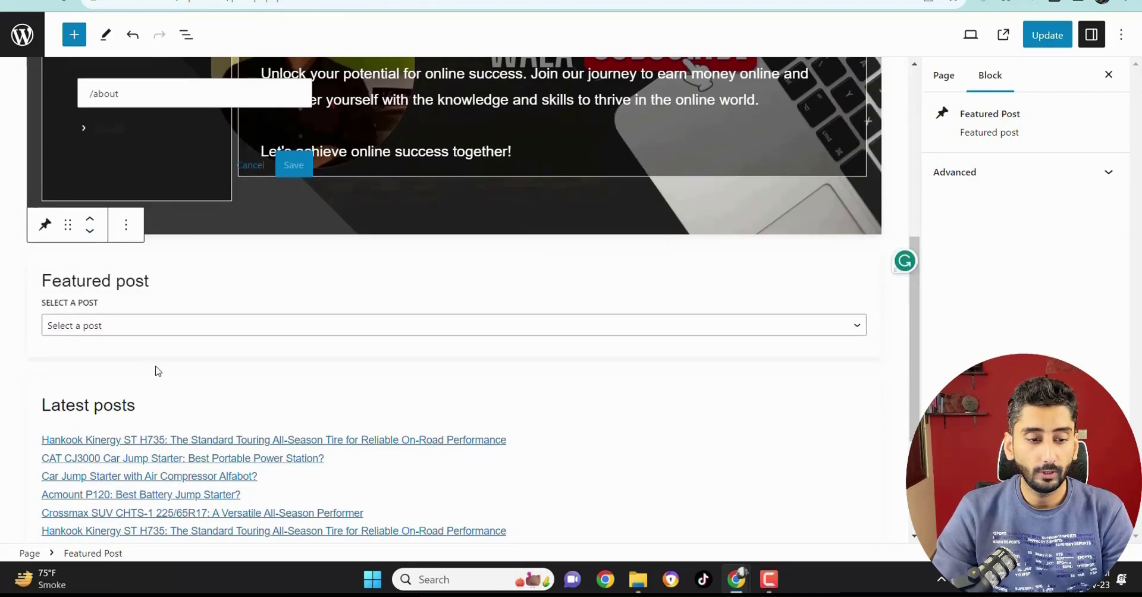
scroll(299, 335, up, 6)
click(1033, 39)
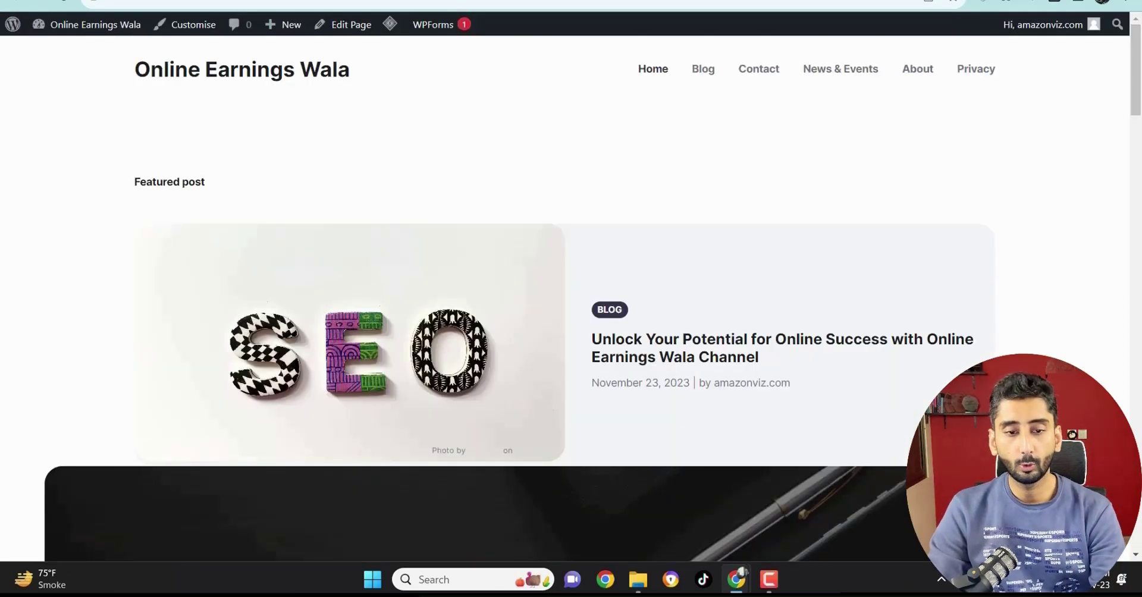
- Review the updated live home page, checking the order of the hero section, featured post and latest posts
scroll(595, 226, down, 8)
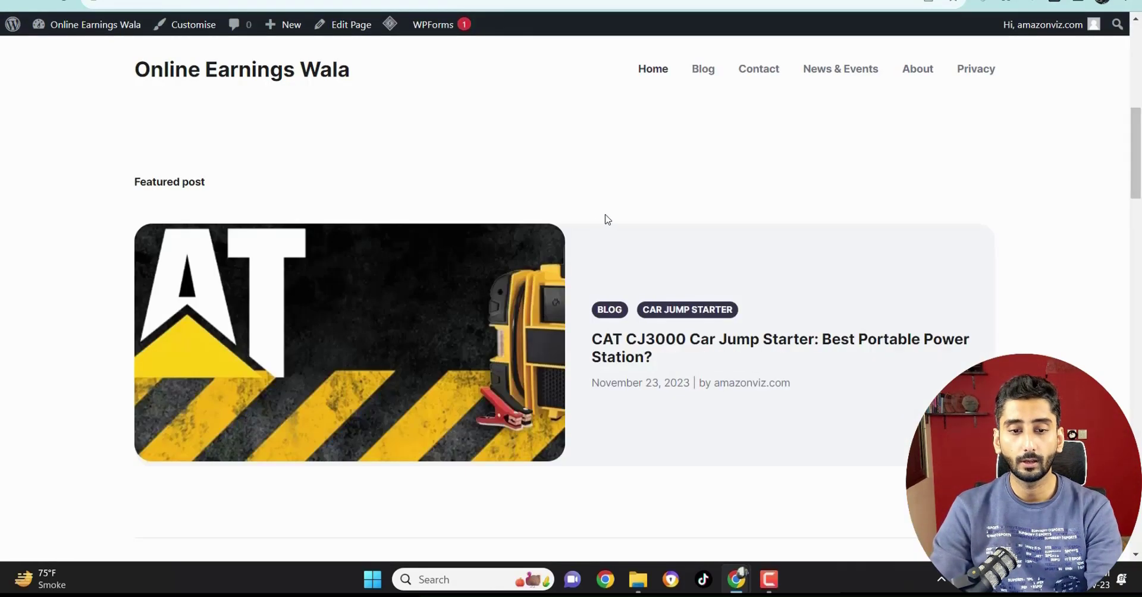
scroll(608, 220, up, 8)
scroll(451, 240, down, 8)
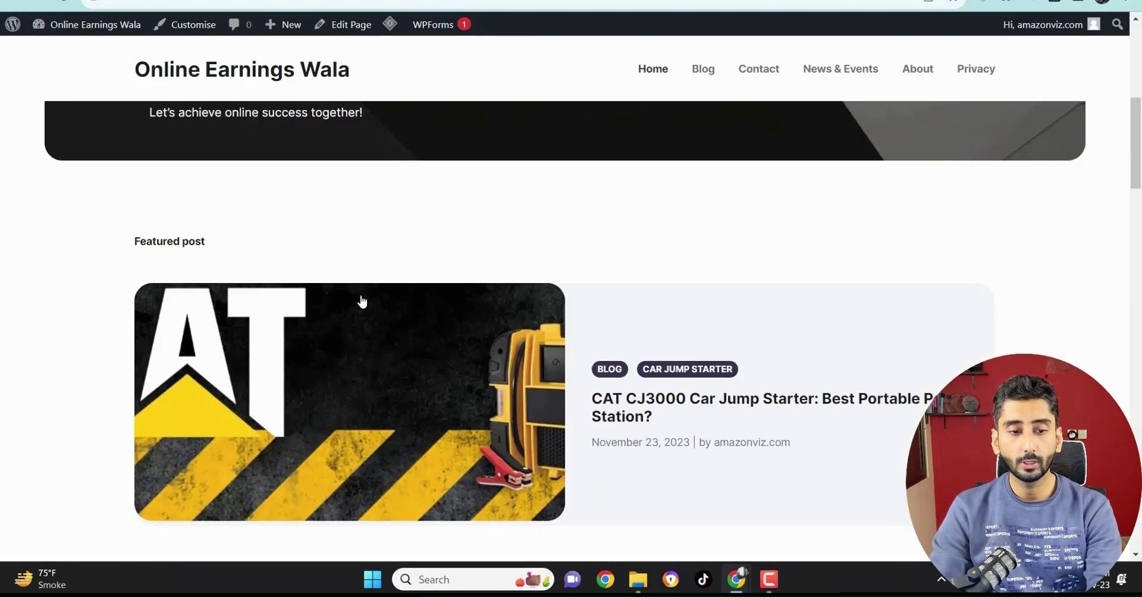
scroll(400, 326, down, 6)
scroll(406, 334, down, 12)
scroll(418, 348, up, 18)
scroll(419, 348, up, 7)
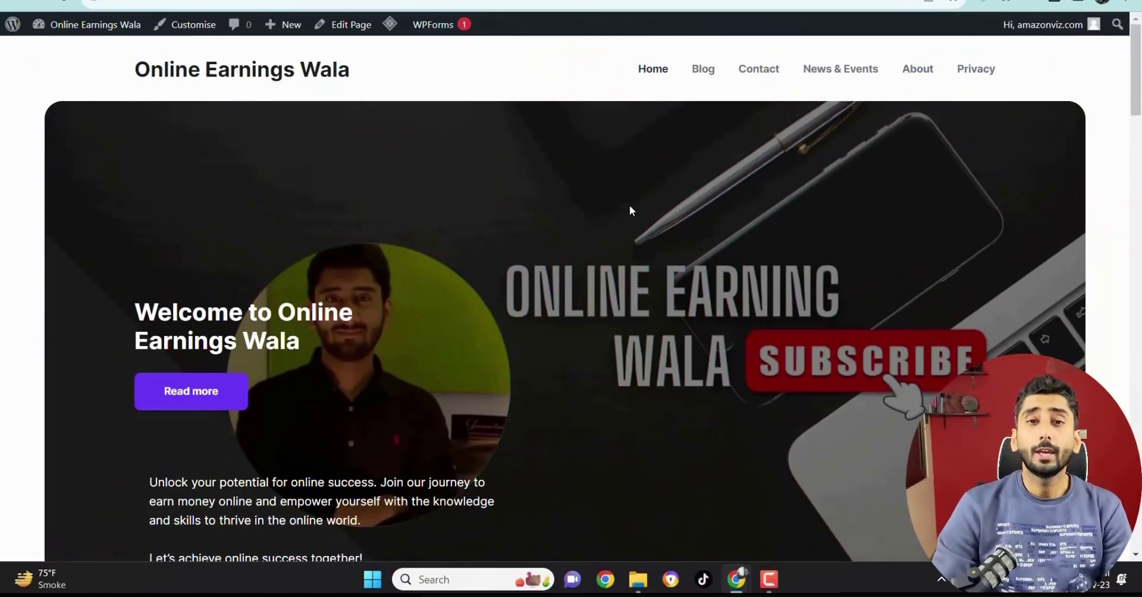
scroll(607, 268, down, 10)
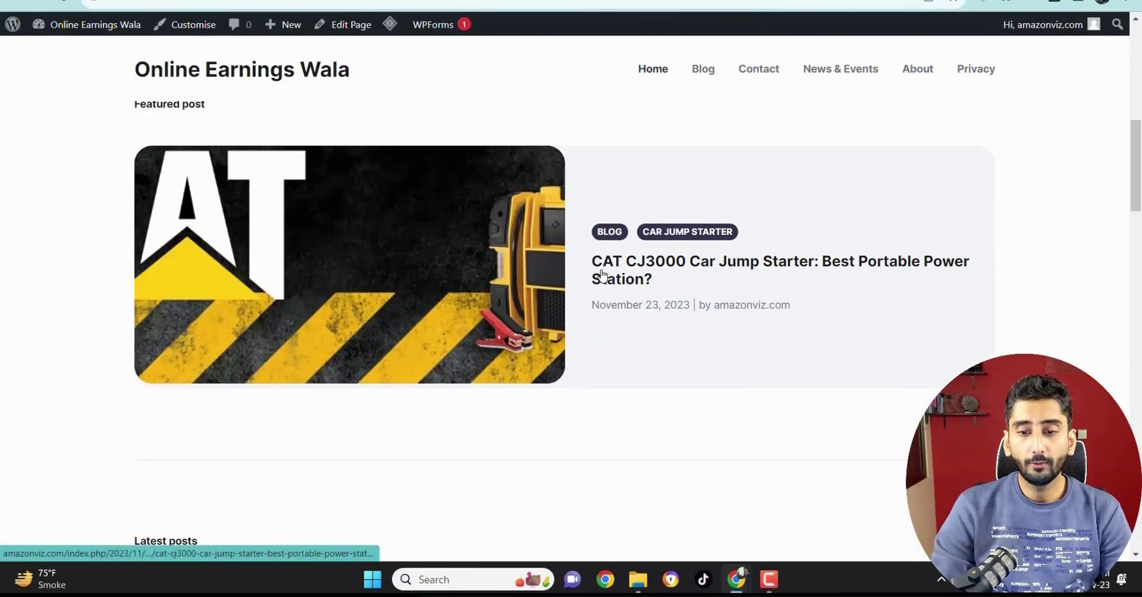
scroll(600, 270, up, 10)
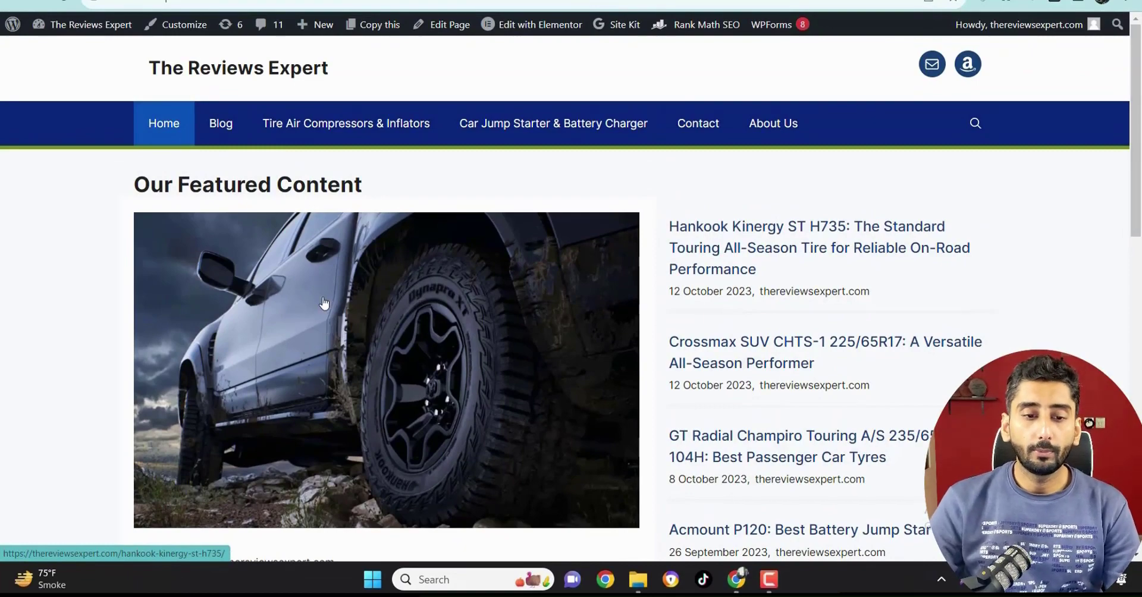
- Look through The Reviews Expert home page down to its footer and inspect the Elementor options in that site's dashboard
scroll(324, 305, down, 10)
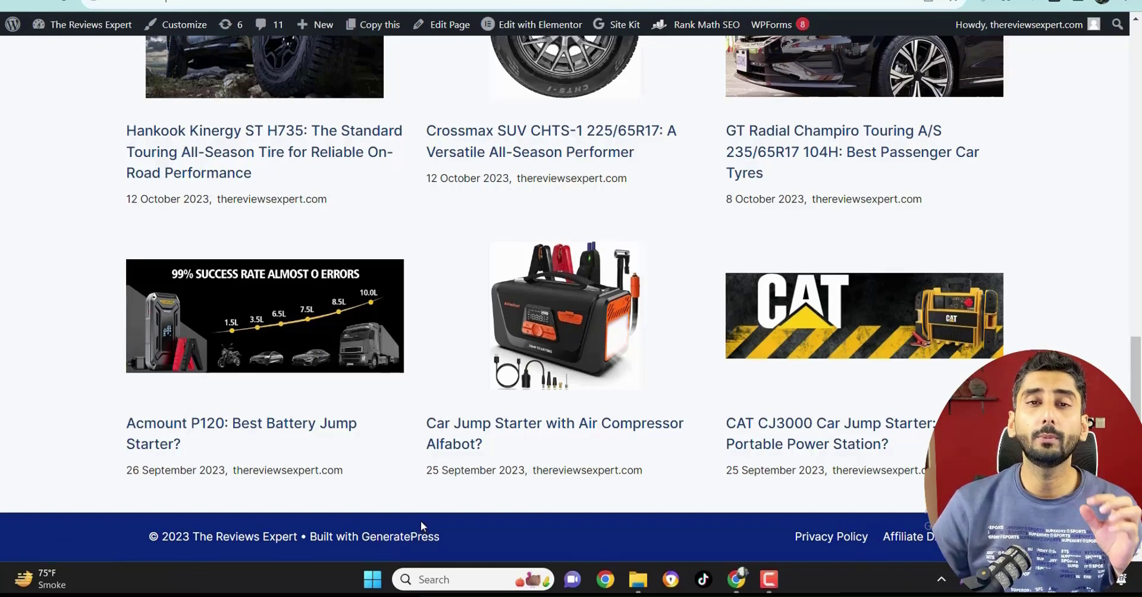
scroll(427, 514, up, 10)
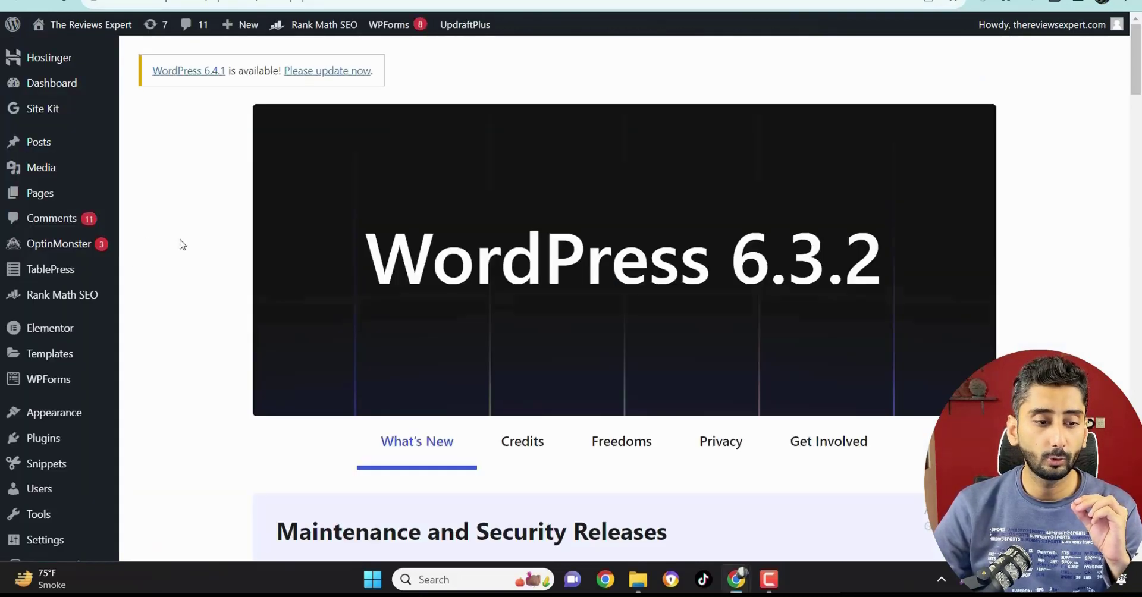
mouse_move(56, 332)
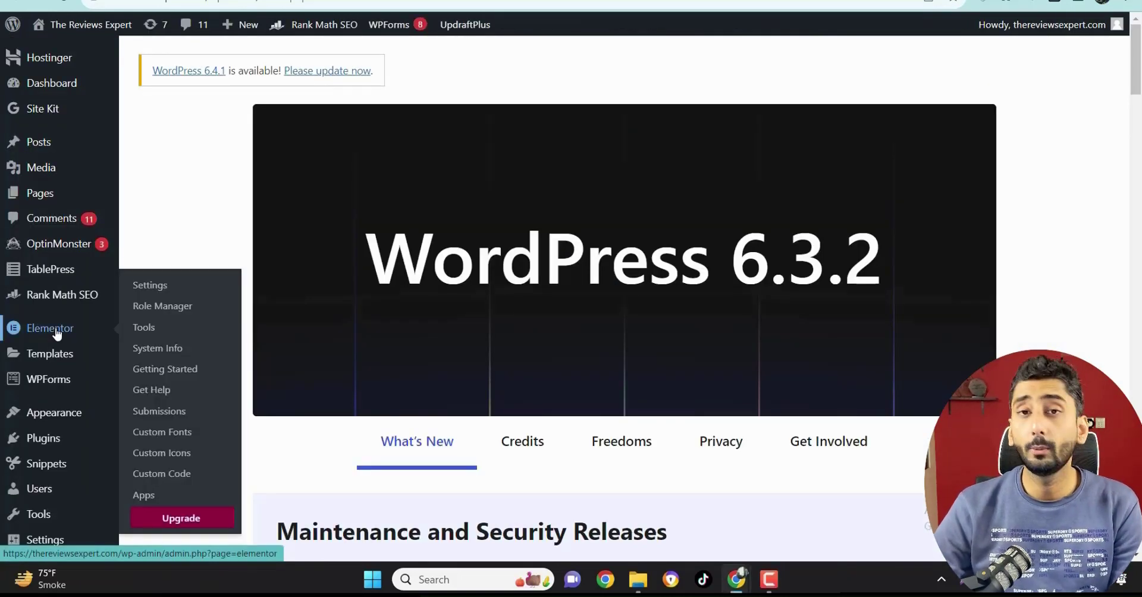
mouse_move(55, 420)
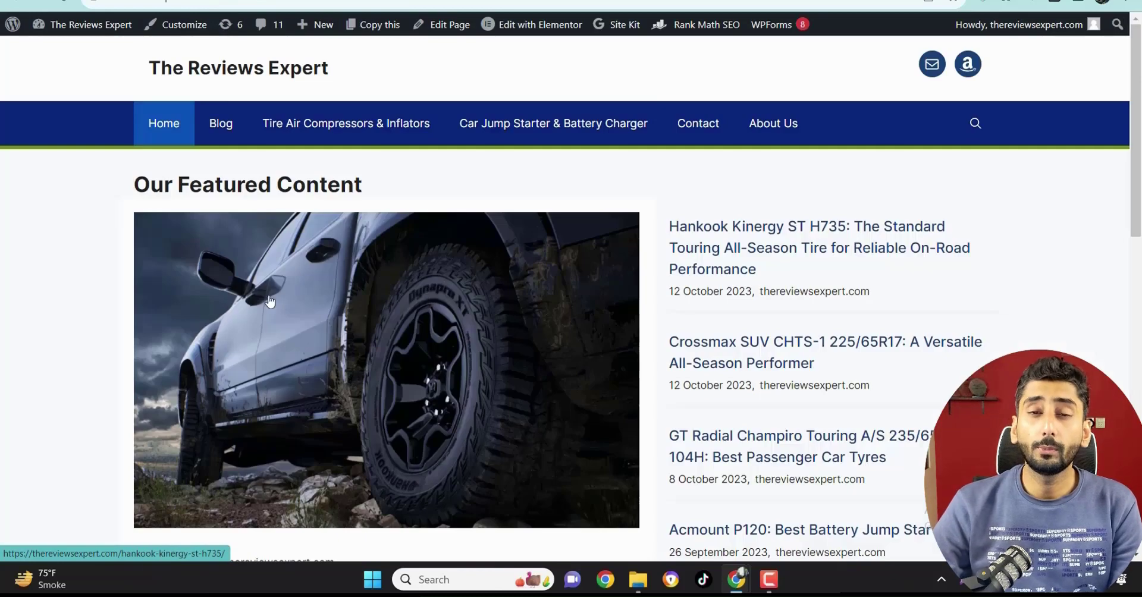
- Open the Hankook Kinergy ST H735 tire review from The Reviews Expert home page
scroll(524, 202, down, 5)
scroll(506, 211, down, 4)
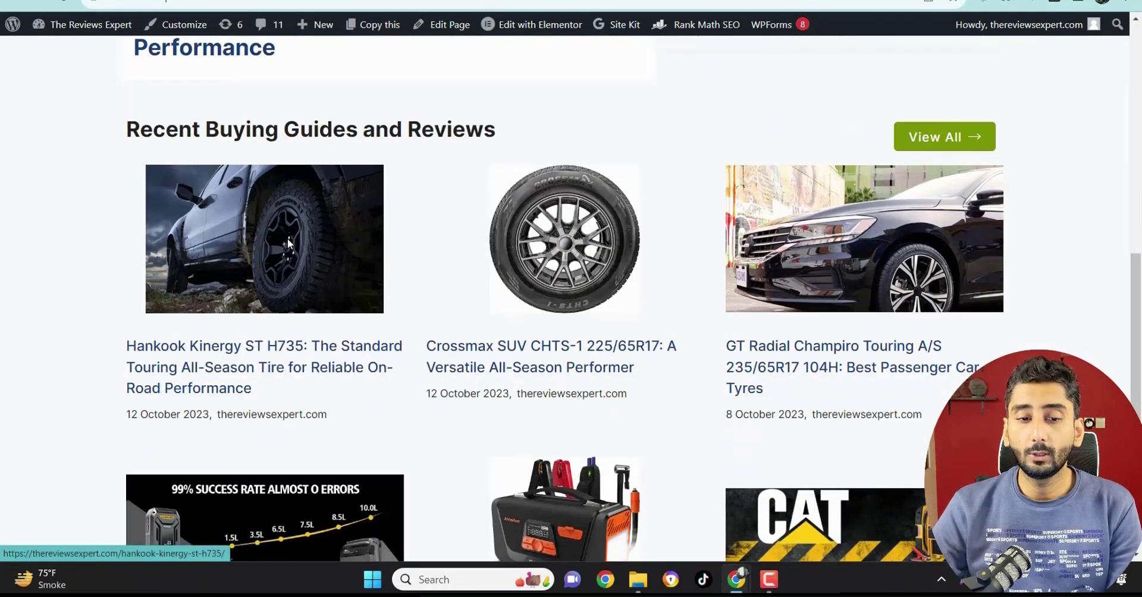
click(435, 193)
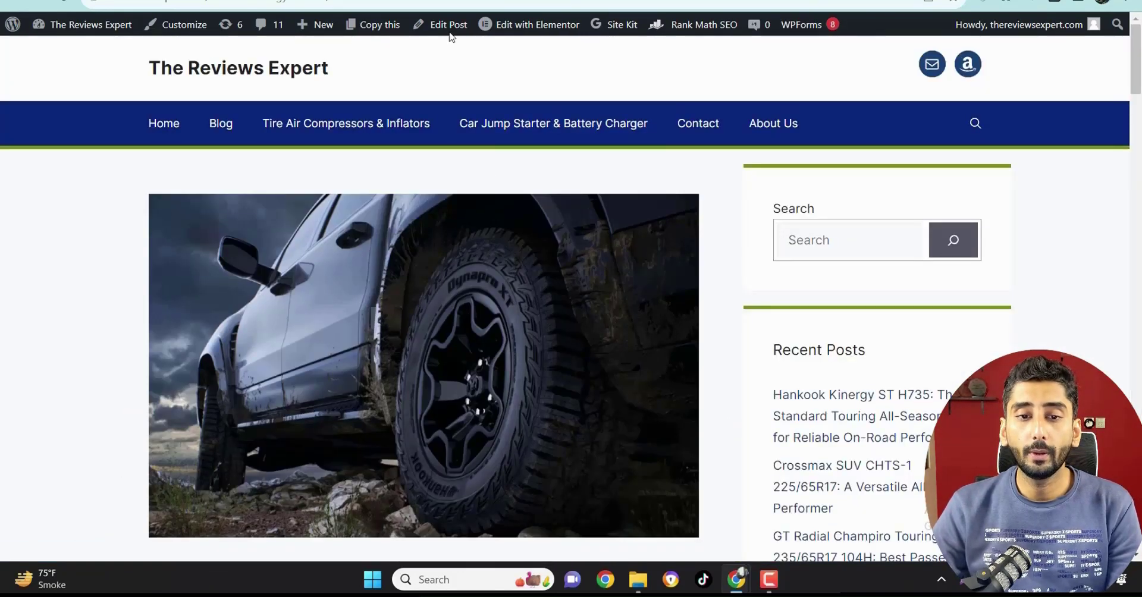
- Open the Hankook tire review post in Elementor and look through its layout from the introduction to the Where To Buy section
mouse_move(516, 30)
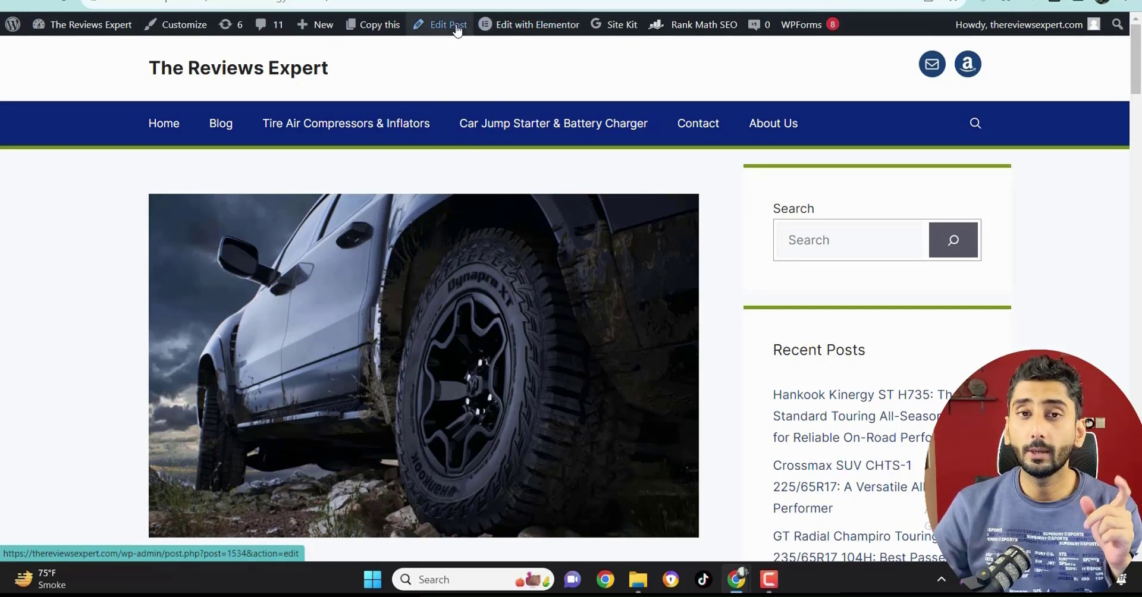
click(515, 29)
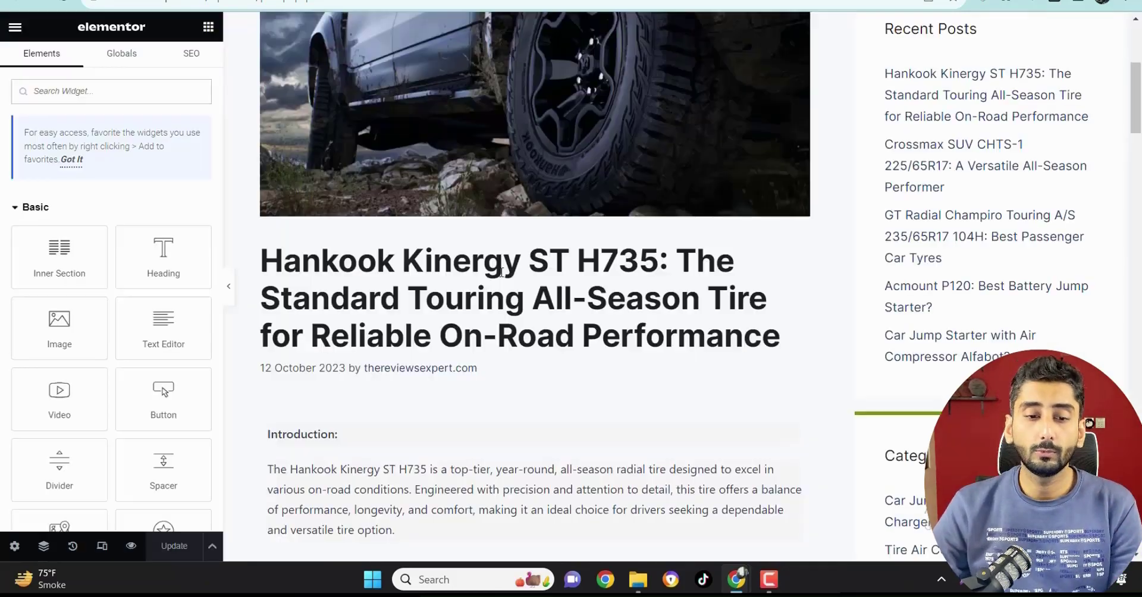
scroll(498, 281, down, 7)
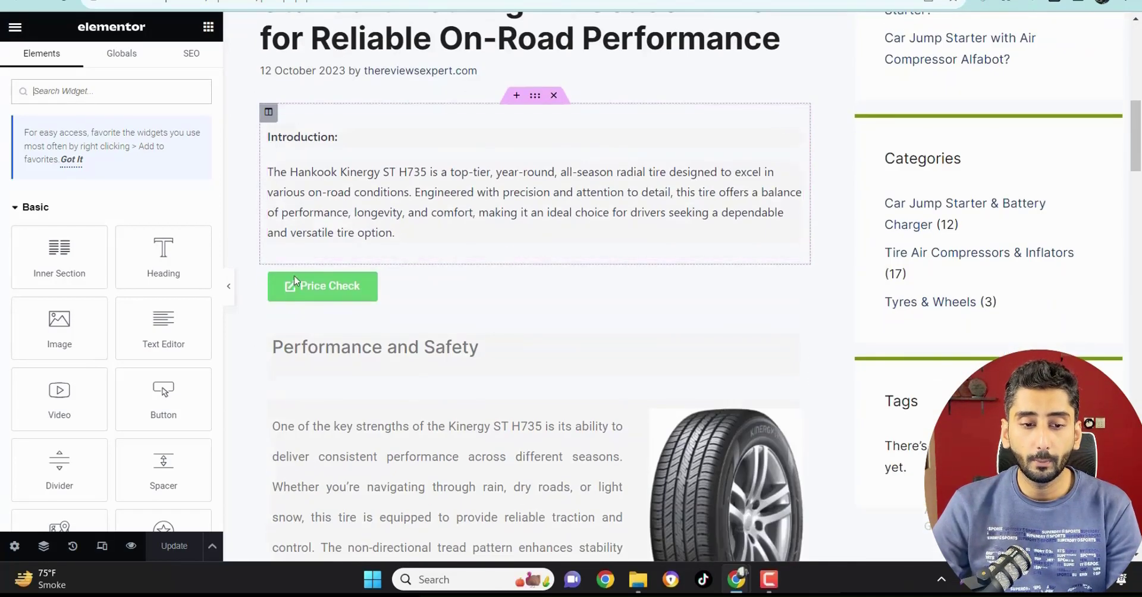
scroll(494, 405, down, 5)
scroll(494, 404, up, 4)
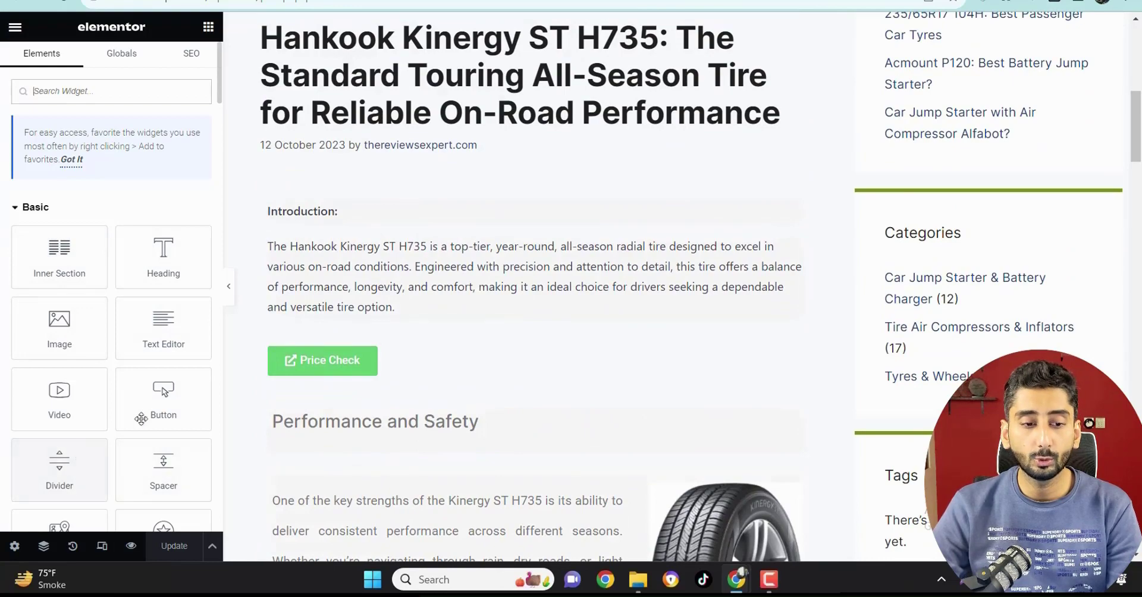
scroll(517, 332, down, 12)
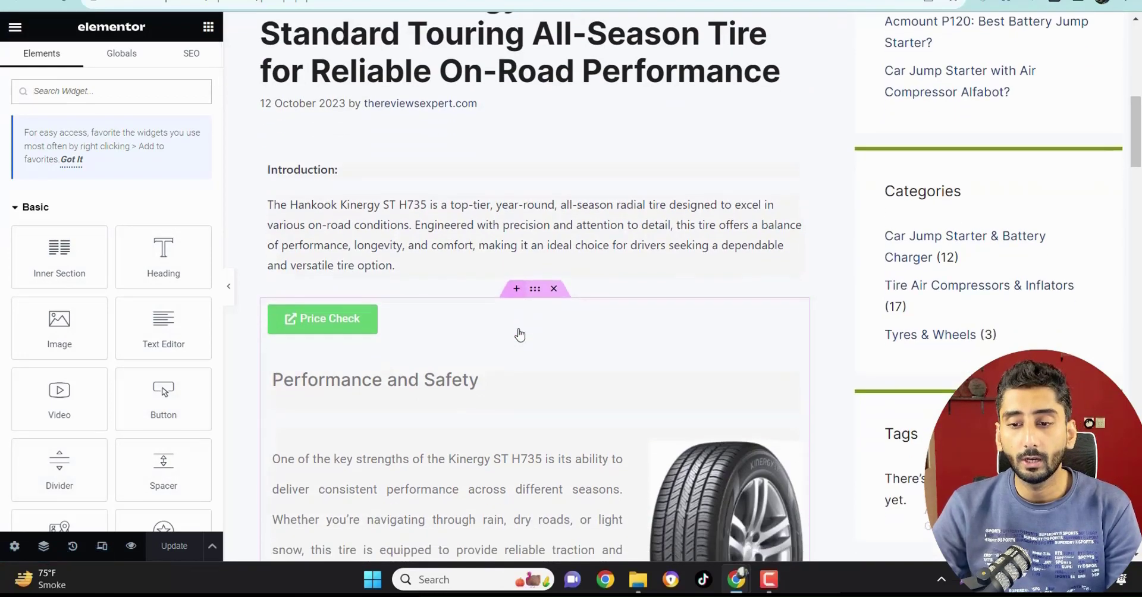
scroll(515, 331, down, 15)
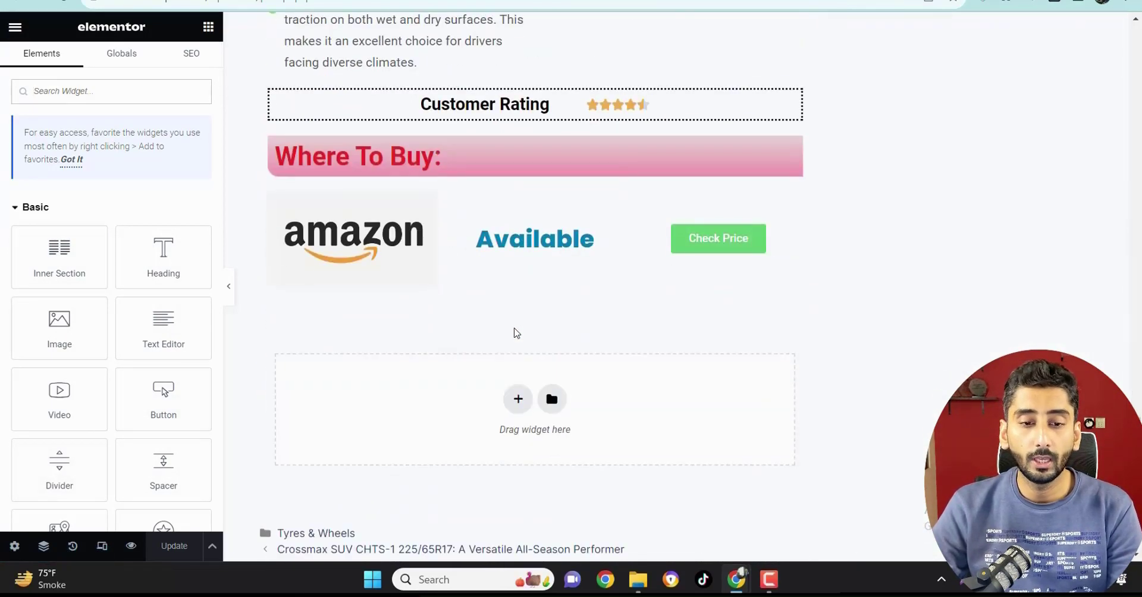
scroll(488, 329, up, 10)
scroll(486, 316, up, 15)
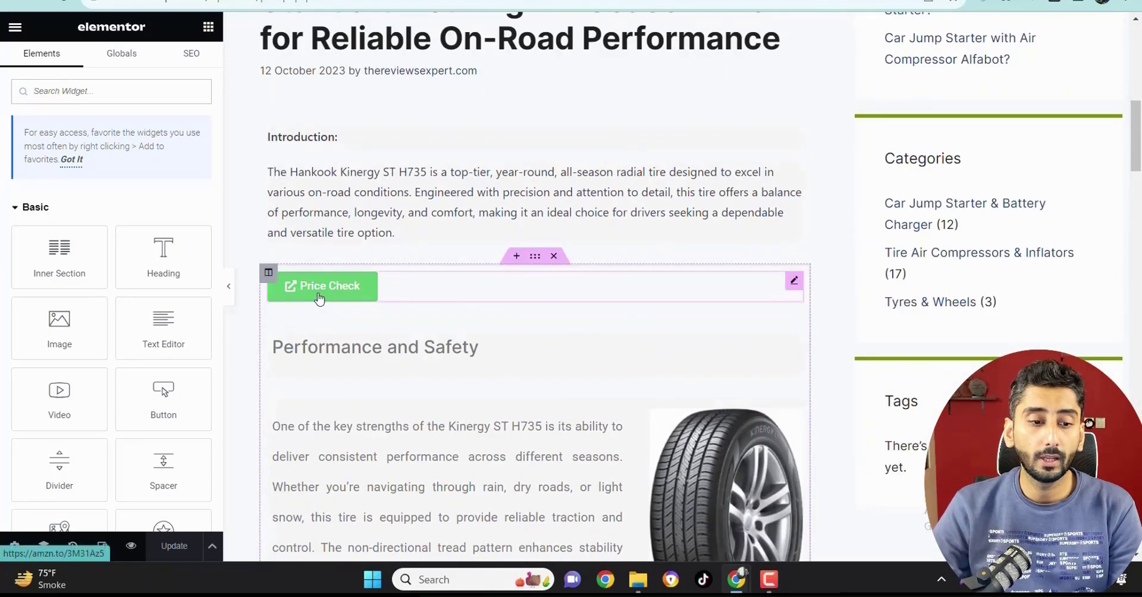
- Add a Button widget below the Amazon row of the Where To Buy section and set its text to Youtube
click(163, 396)
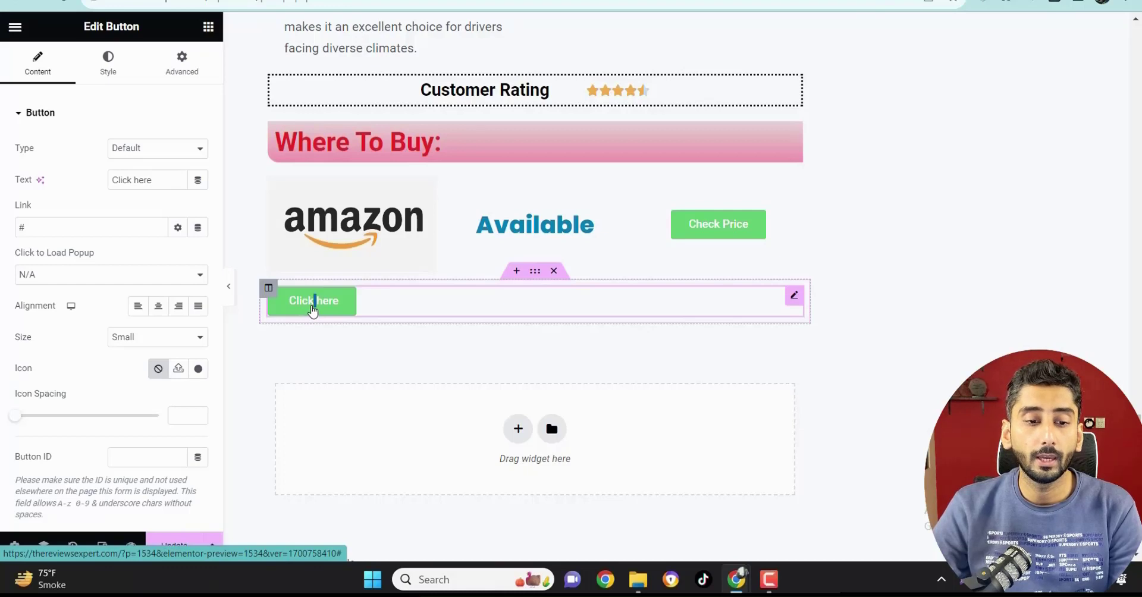
text(z)
key(ctrl+a)
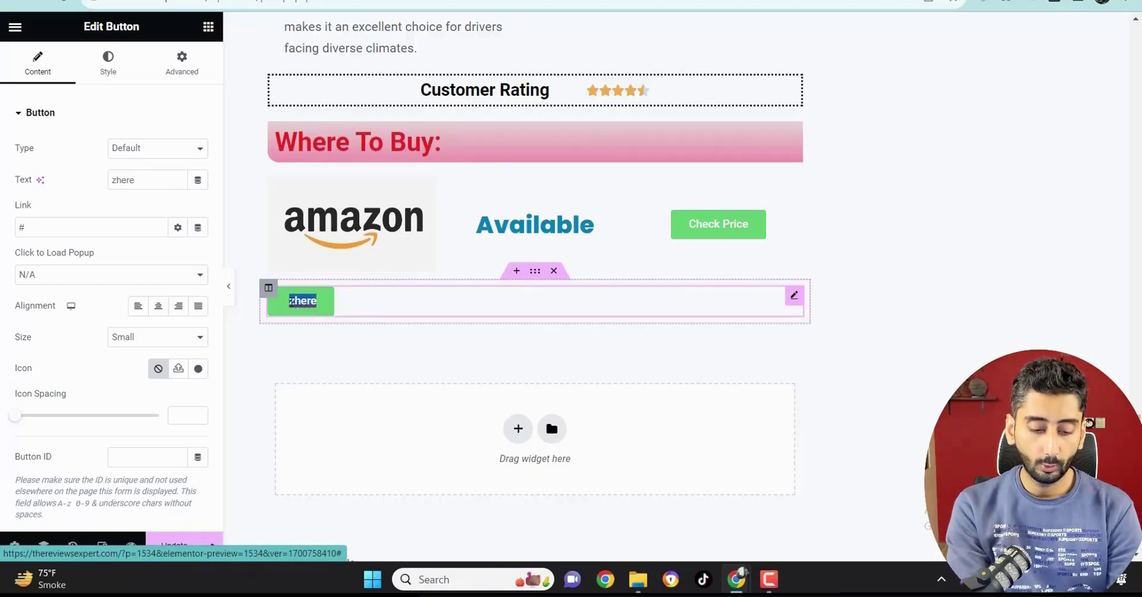
text(Youtube)
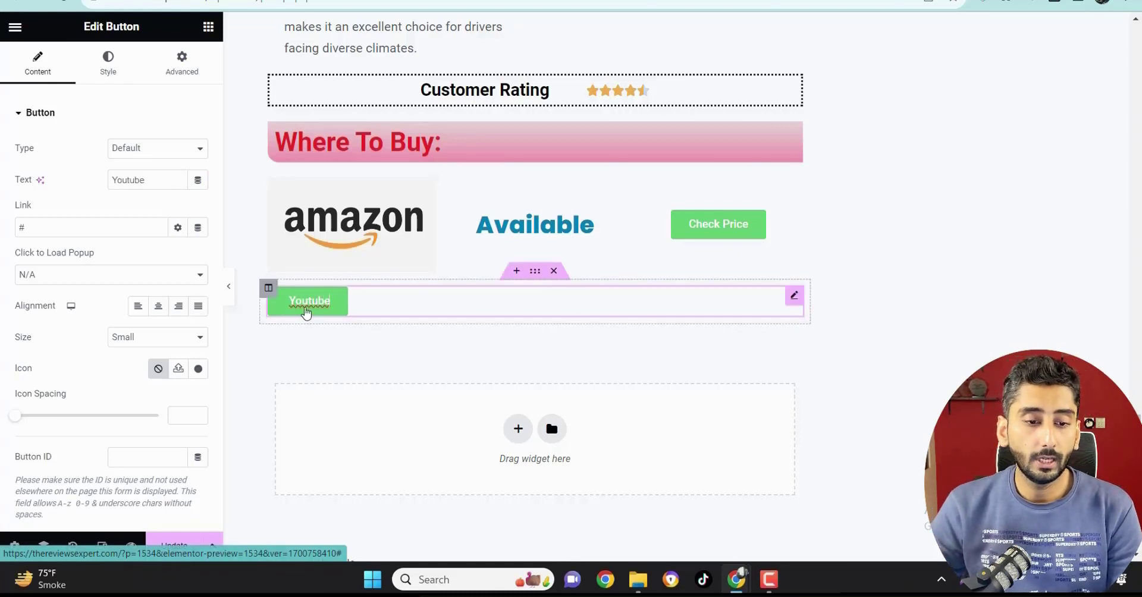
click(41, 231)
drag(41, 231, 18, 229)
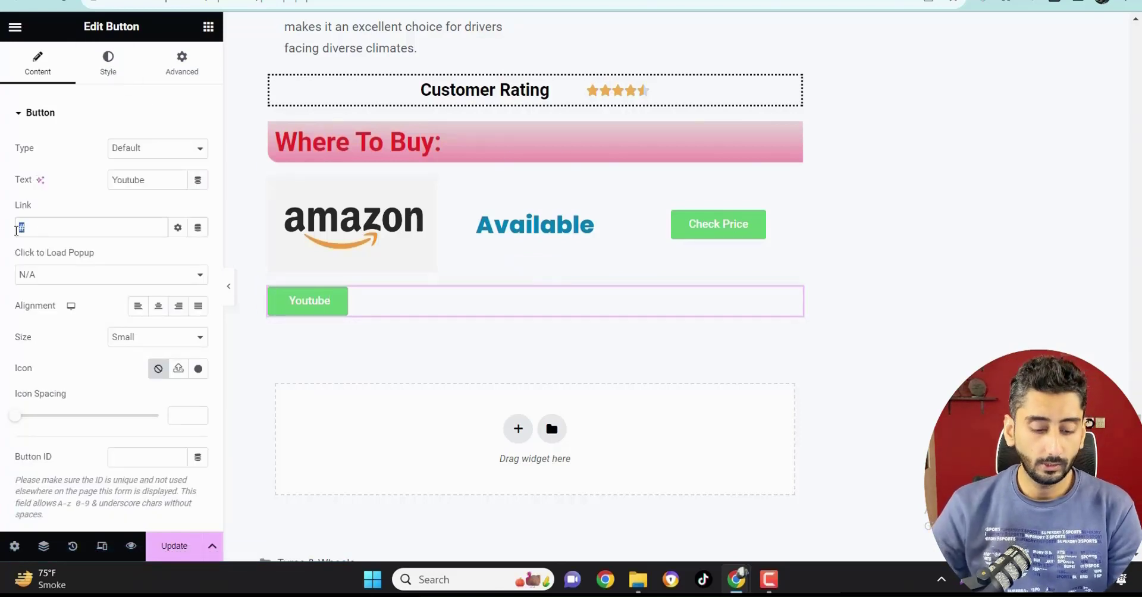
key(BackSpace)
text(youtube.com/@OnlineEarningsWala)
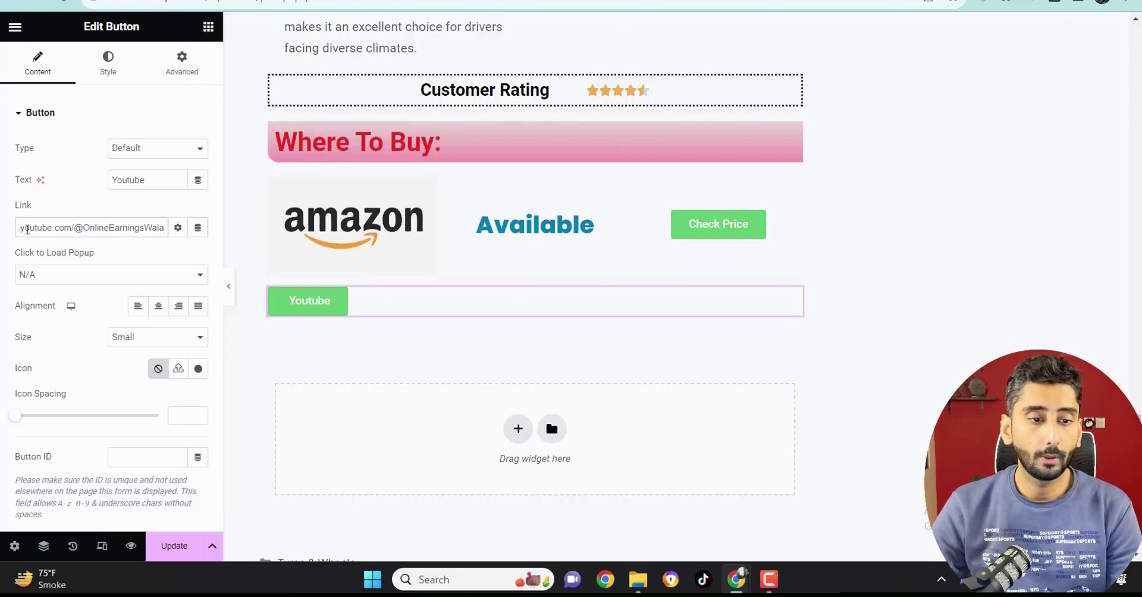
click(174, 549)
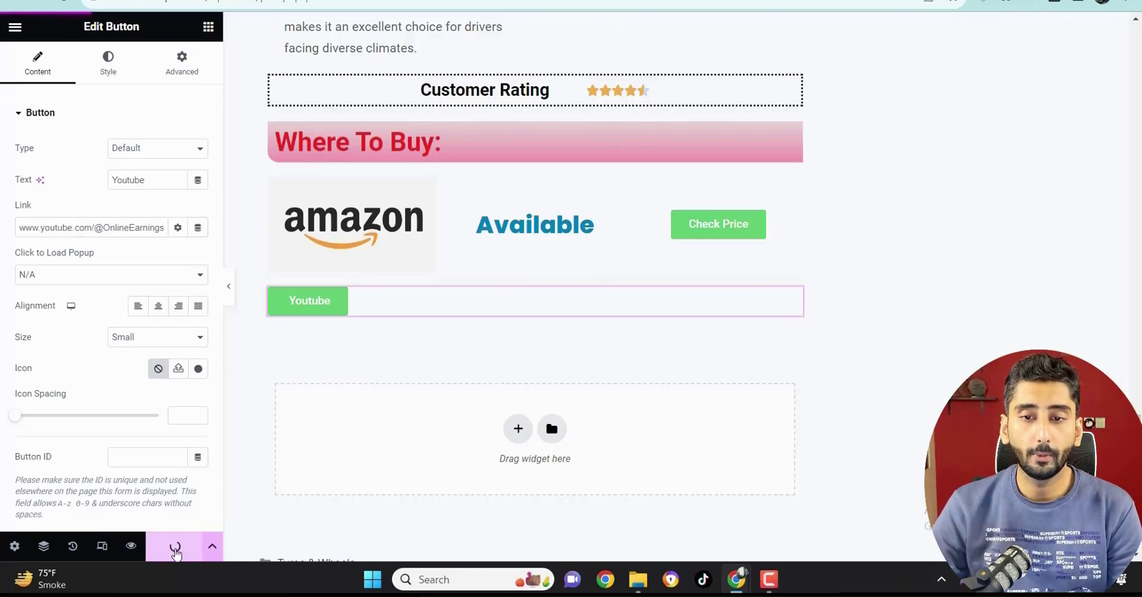
- Test the Youtube button on the live post by following its link to the channel, and return to the Elementor editor
scroll(608, 372, up, 15)
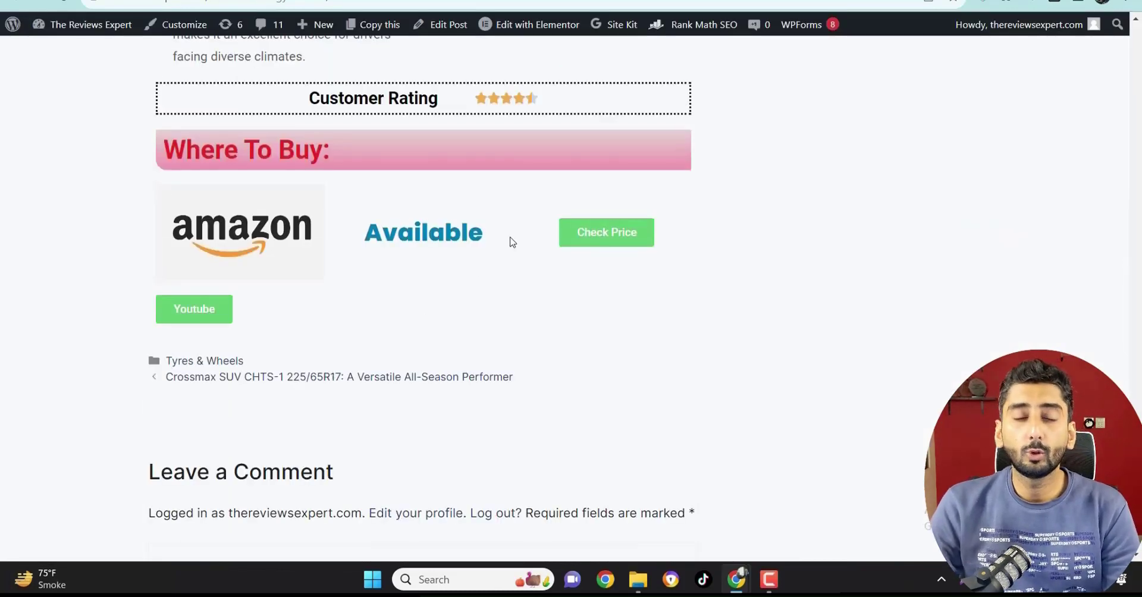
click(203, 319)
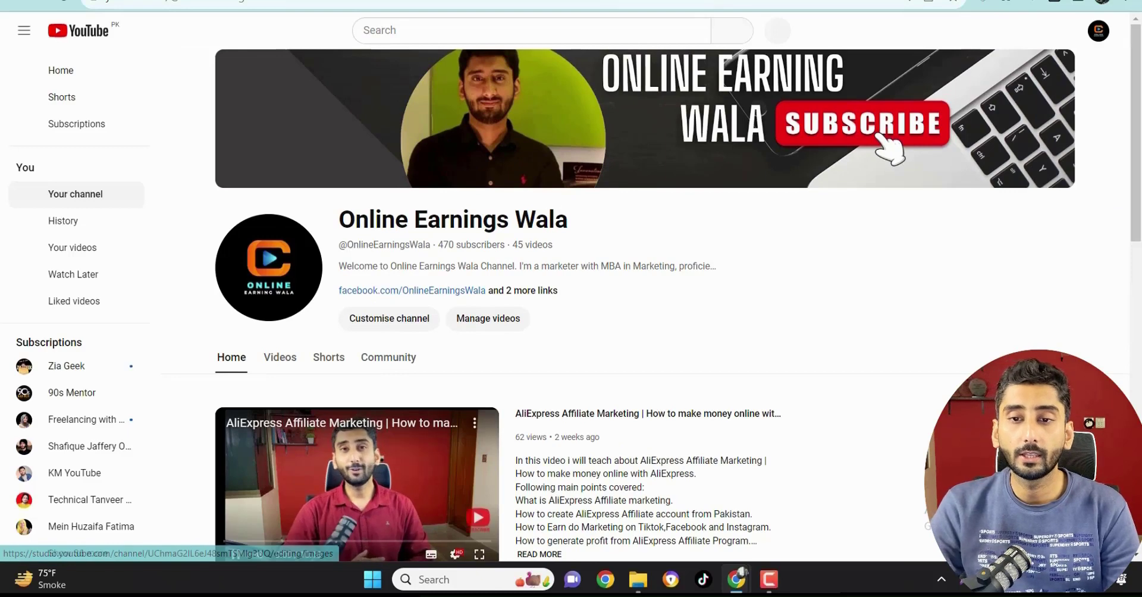
key(alt+Left)
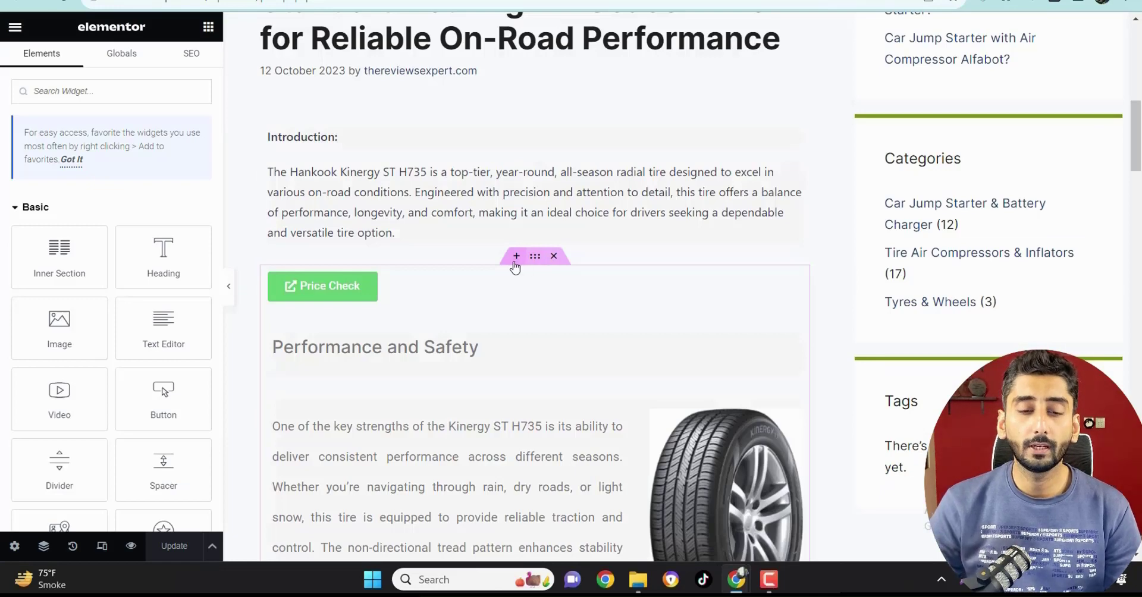
- Examine the review's text, score, Pros and Cons sections, inspecting the settings of the Cons heading and the Pros icon list
scroll(514, 267, down, 3)
scroll(514, 267, down, 1)
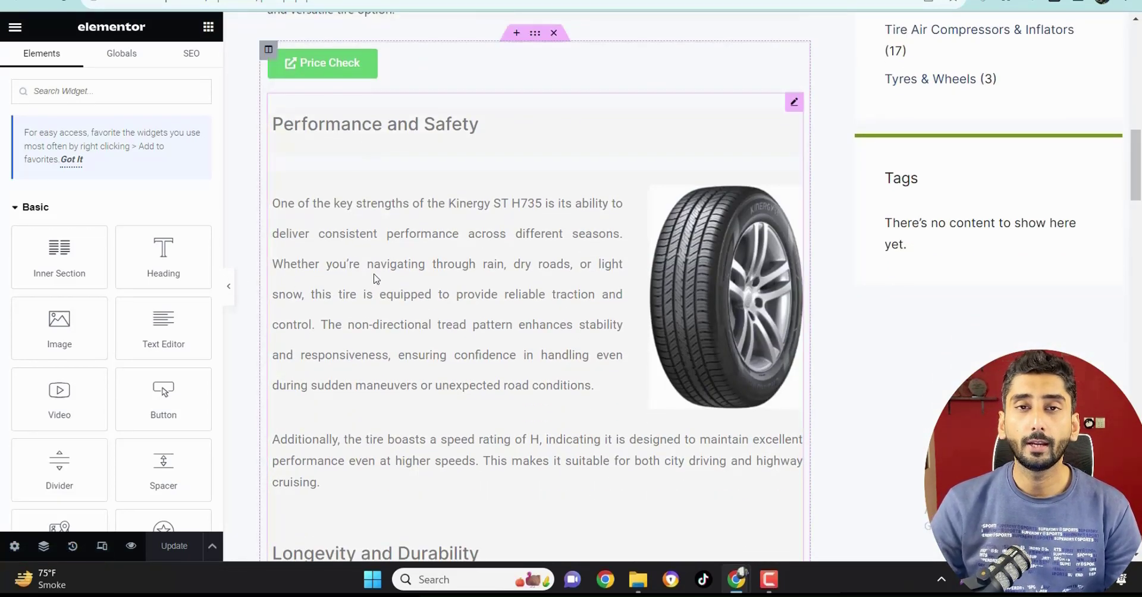
scroll(437, 285, down, 1)
scroll(437, 285, down, 20)
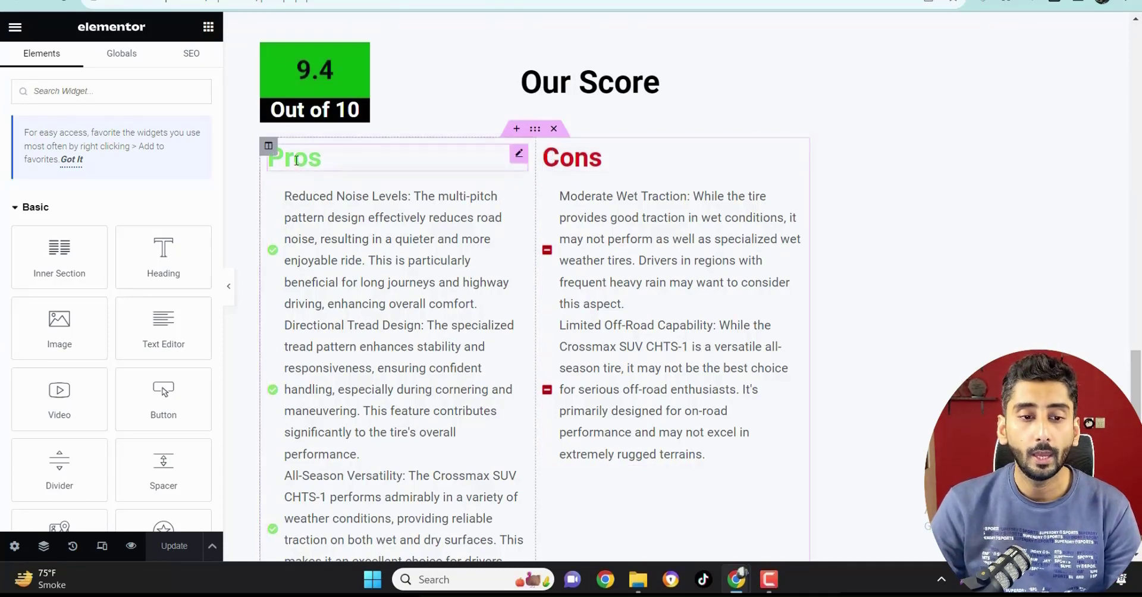
click(583, 161)
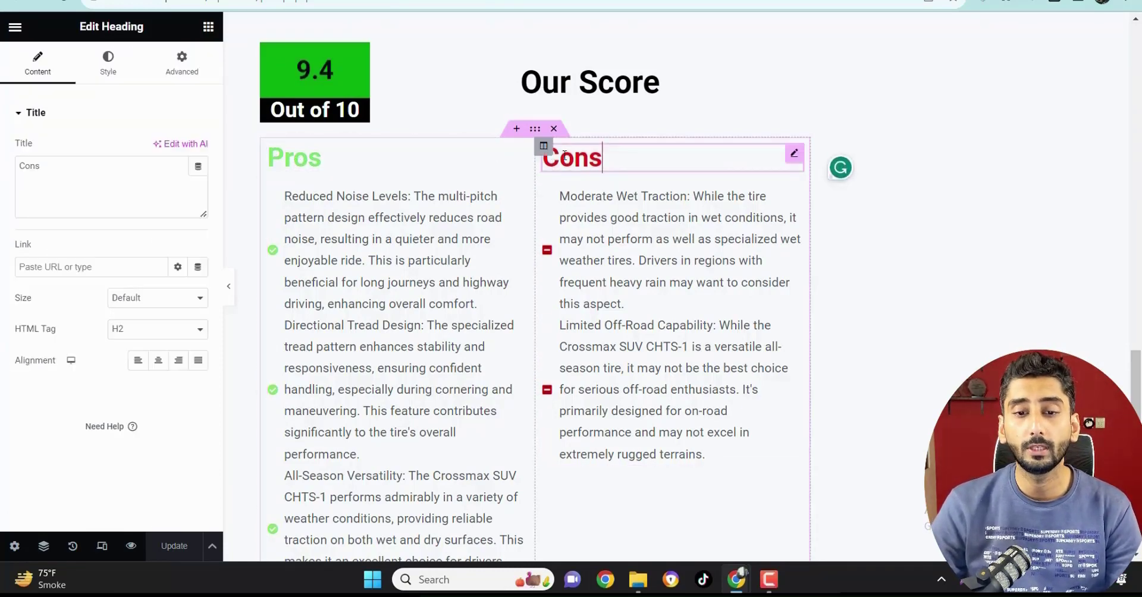
drag(574, 157, 603, 158)
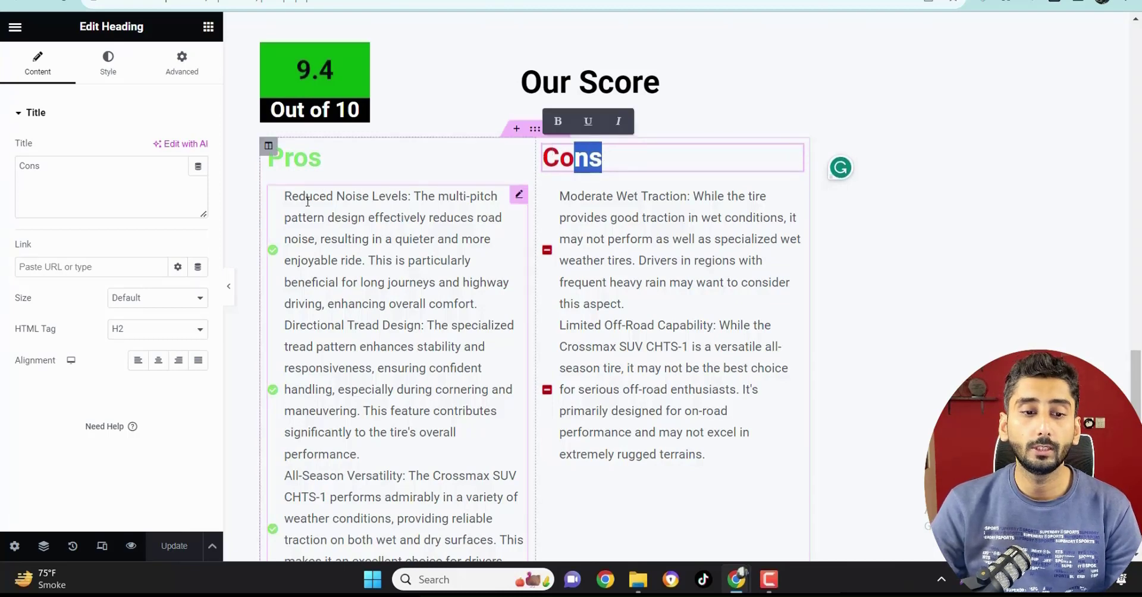
click(392, 218)
scroll(439, 332, down, 3)
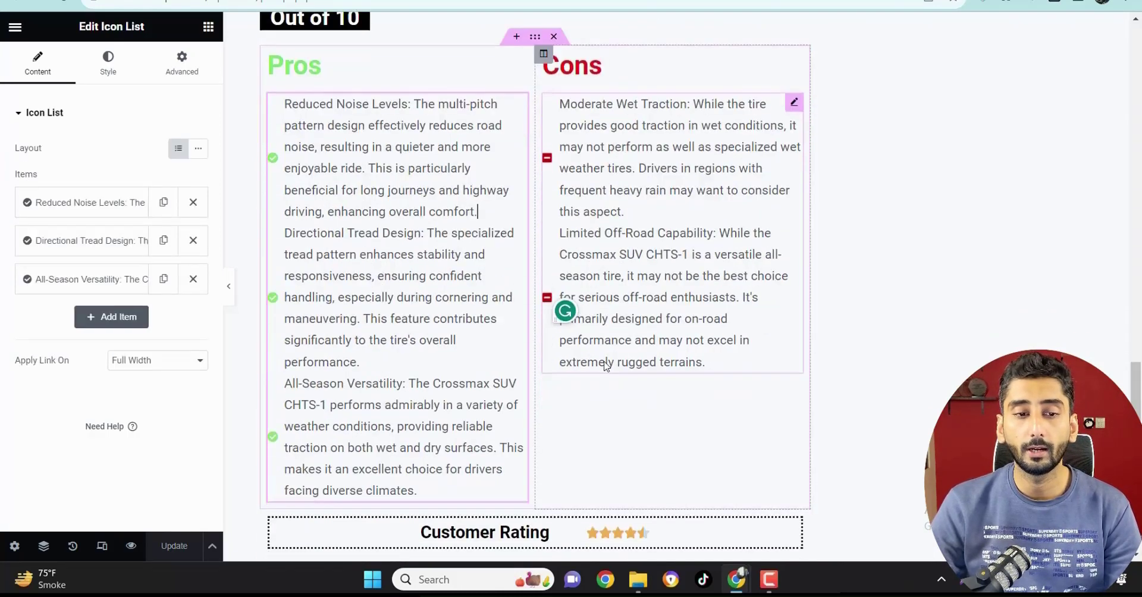